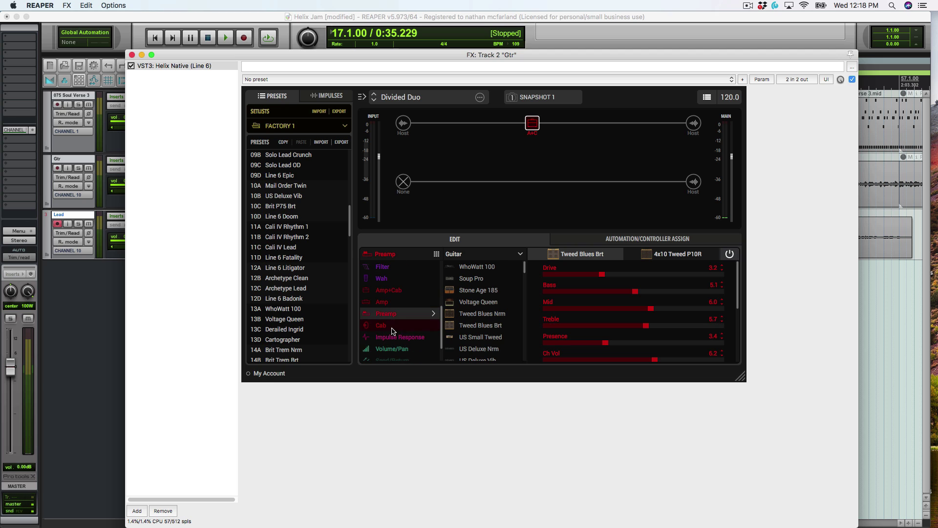
Step: Look through the available block categories from Distortion to Volume/Pan, and close the Gtr track's effects window
scroll(402, 333, "down", 1)
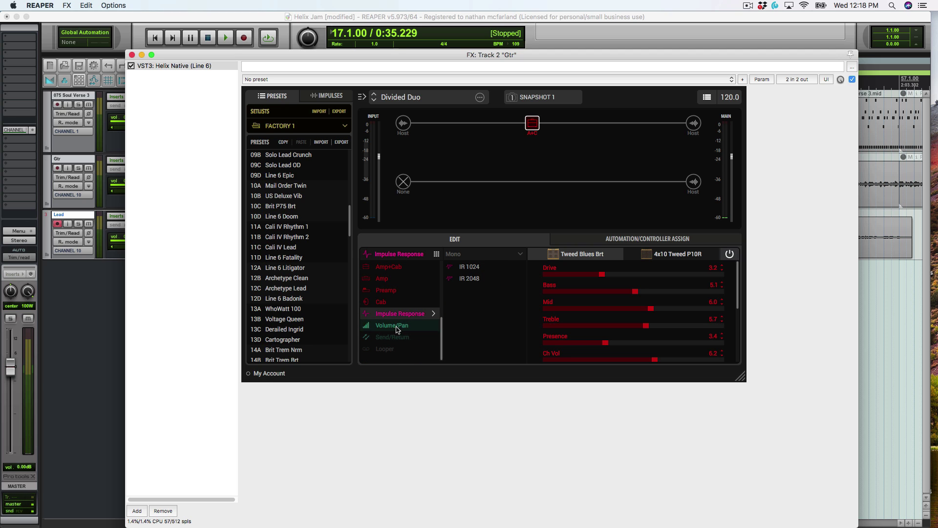
mouse_move(402, 329)
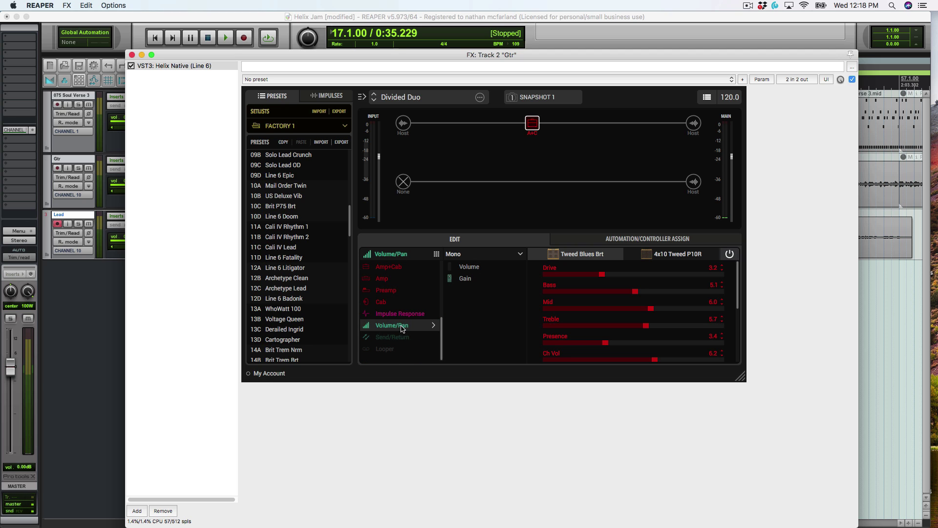
scroll(406, 321, "up", 9)
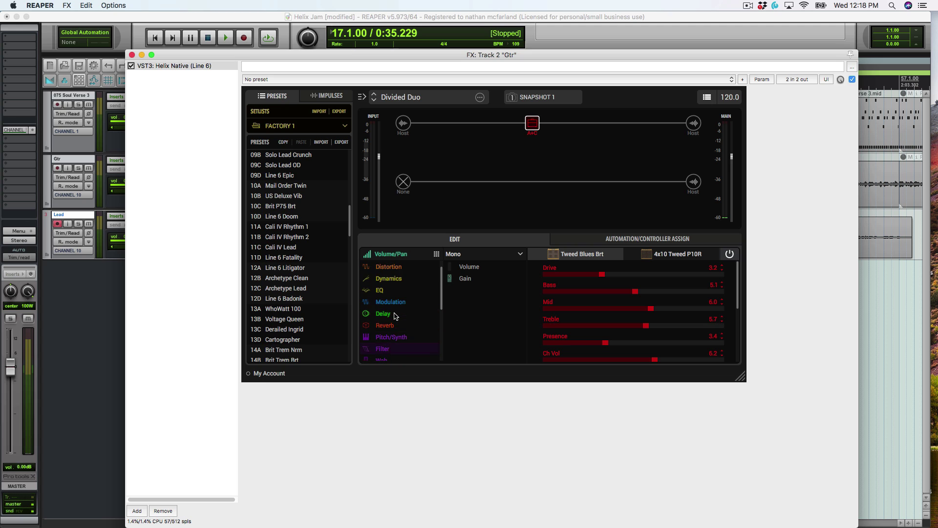
scroll(391, 288, "up", 1)
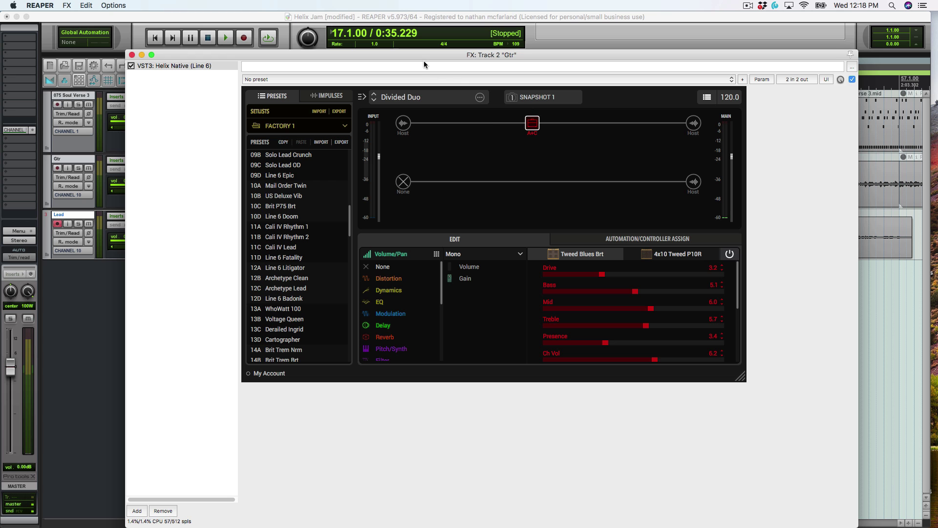
left_click(132, 55)
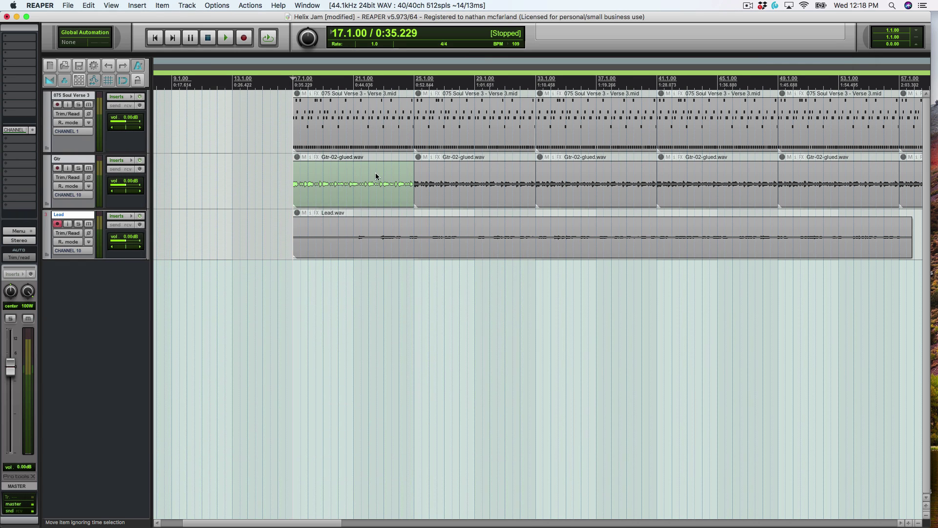
Step: Bypass the Gtr track's effects, solo the track and play back the dry guitar briefly
scroll(459, 183, "down", 4)
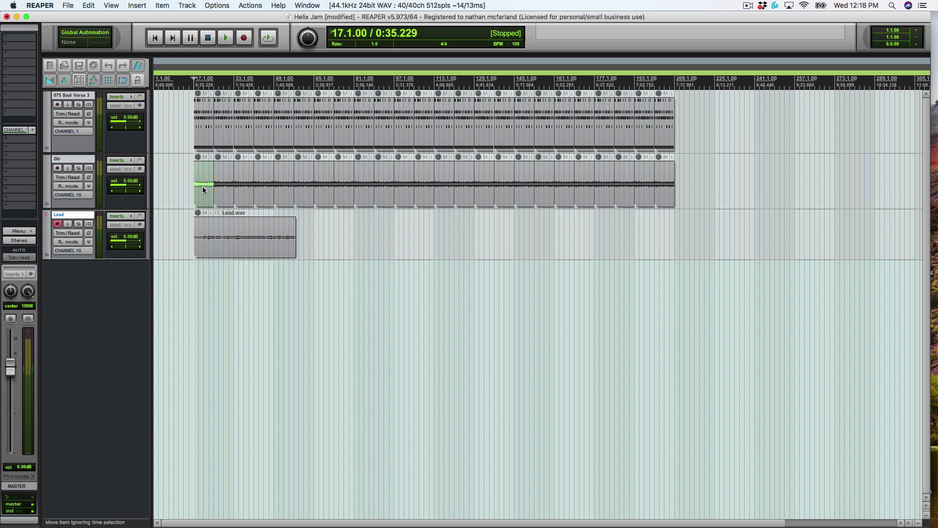
scroll(198, 186, "up", 5)
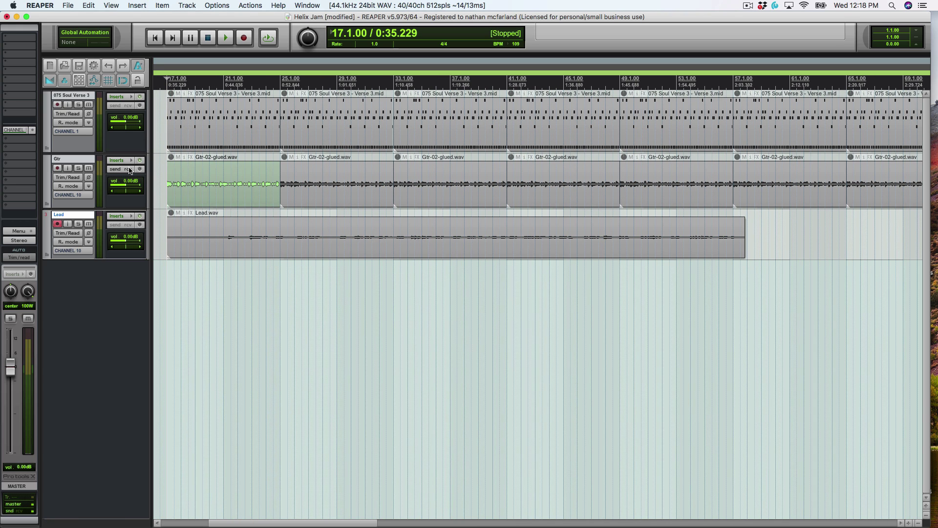
left_click(140, 160)
left_click(79, 167)
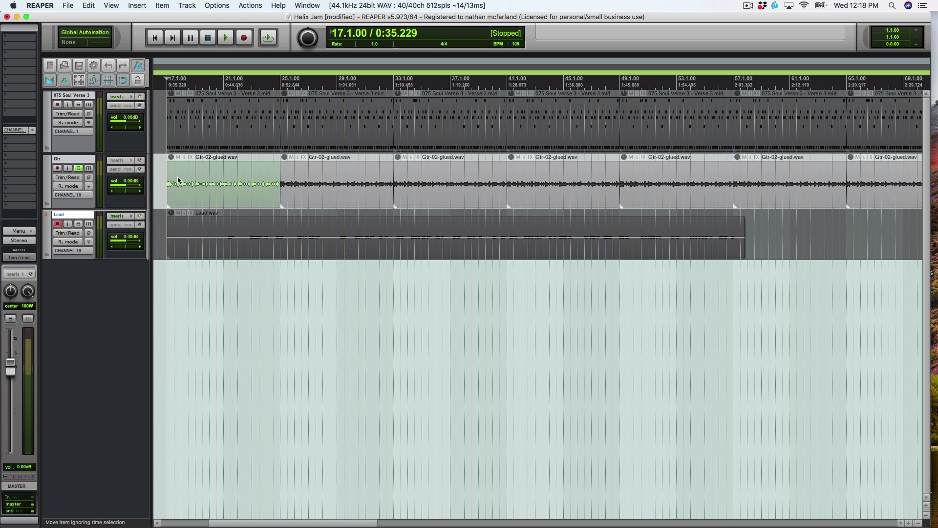
key("space")
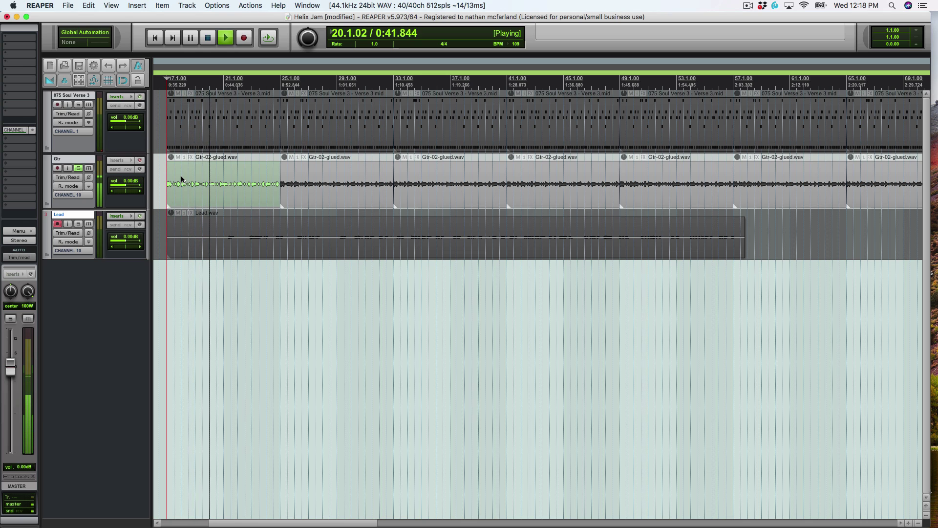
key("space")
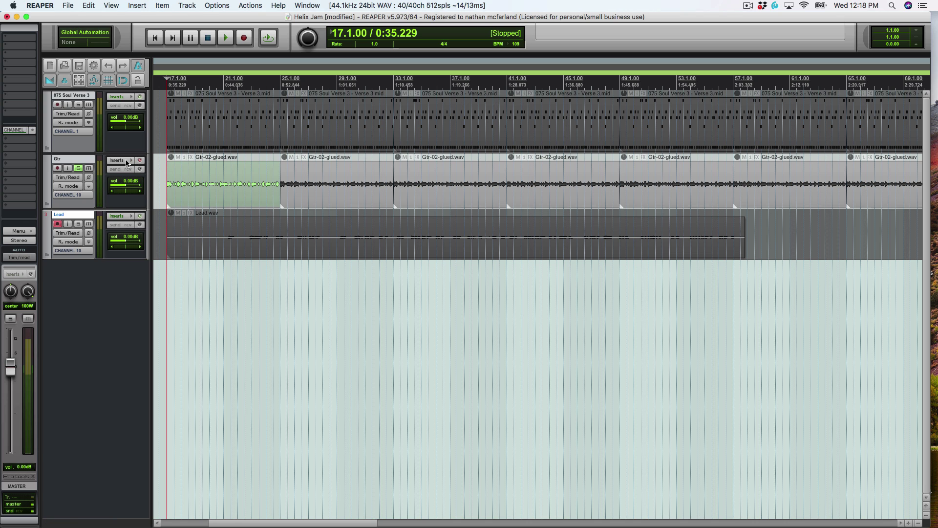
Step: Open the Gtr track's Helix Native plug-in and look through the cabinet models for the Amp+Cab block
left_click(134, 162)
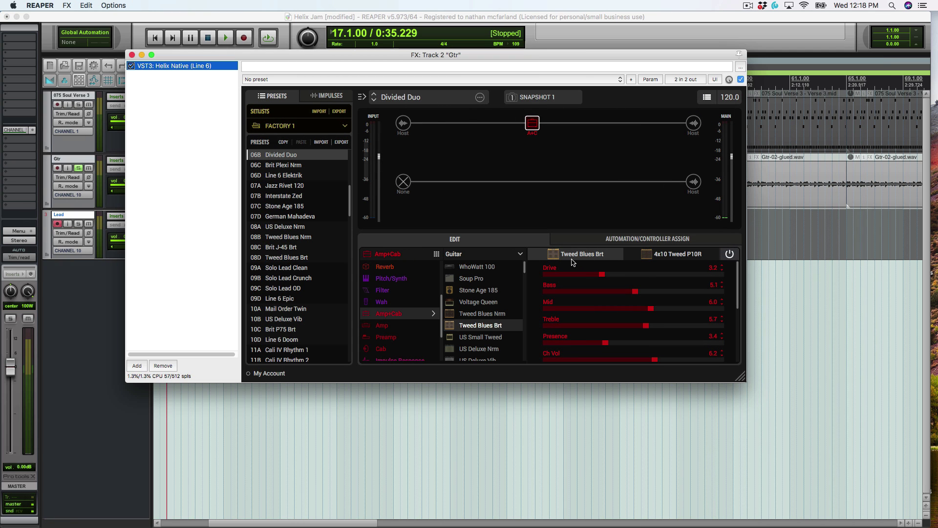
left_click(671, 257)
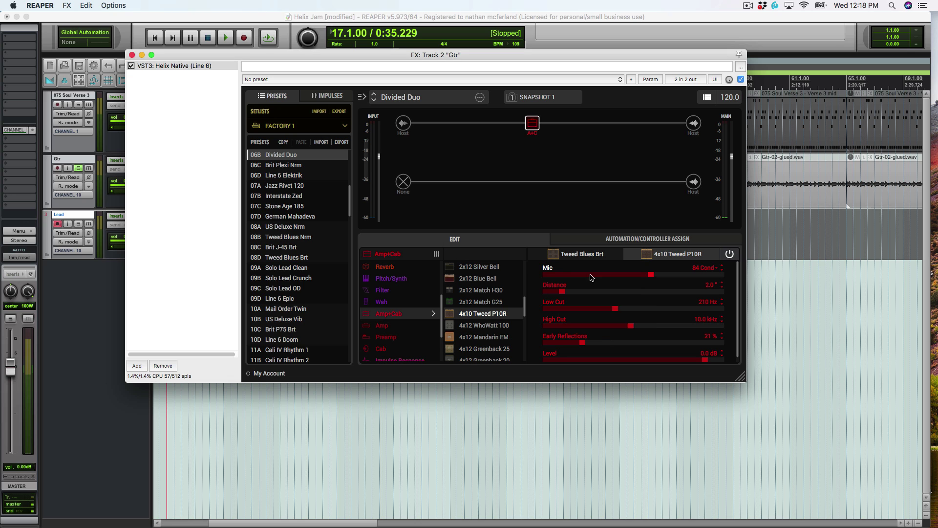
scroll(482, 306, "down", 1)
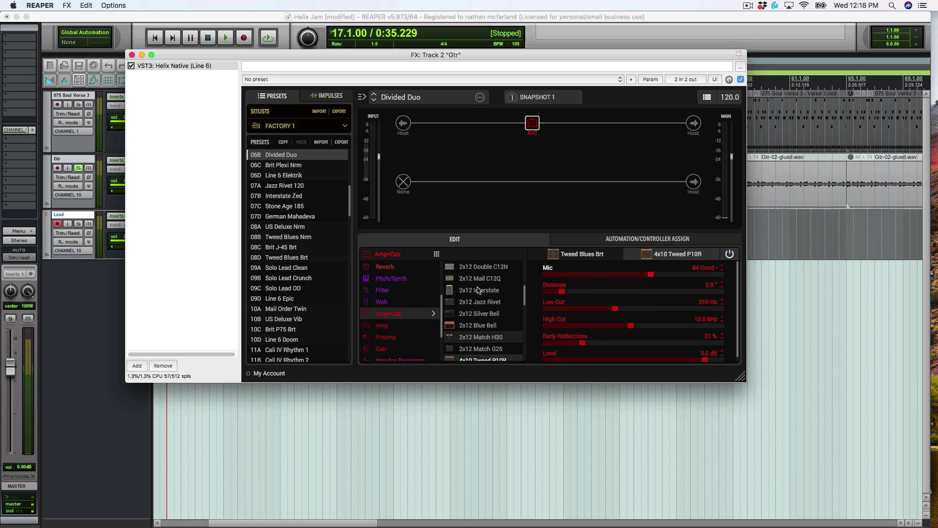
scroll(477, 295, "down", 6)
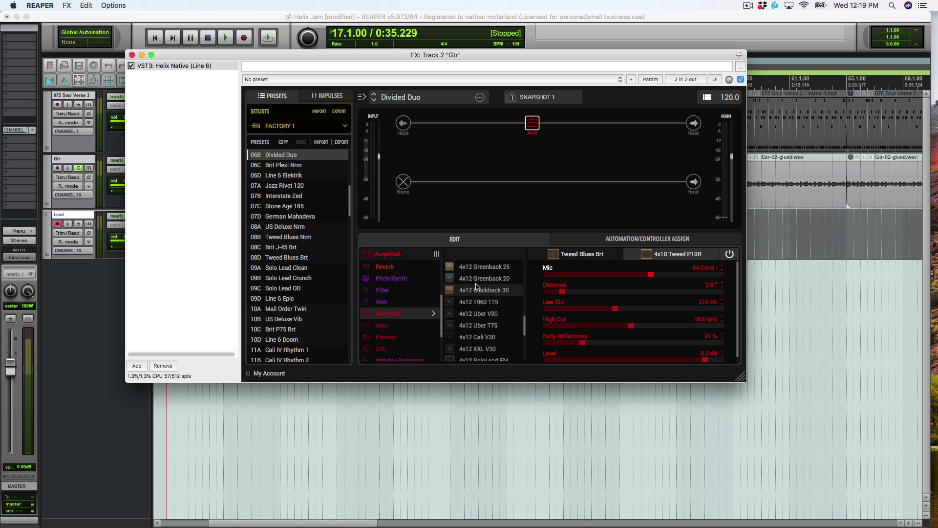
scroll(477, 294, "up", 8)
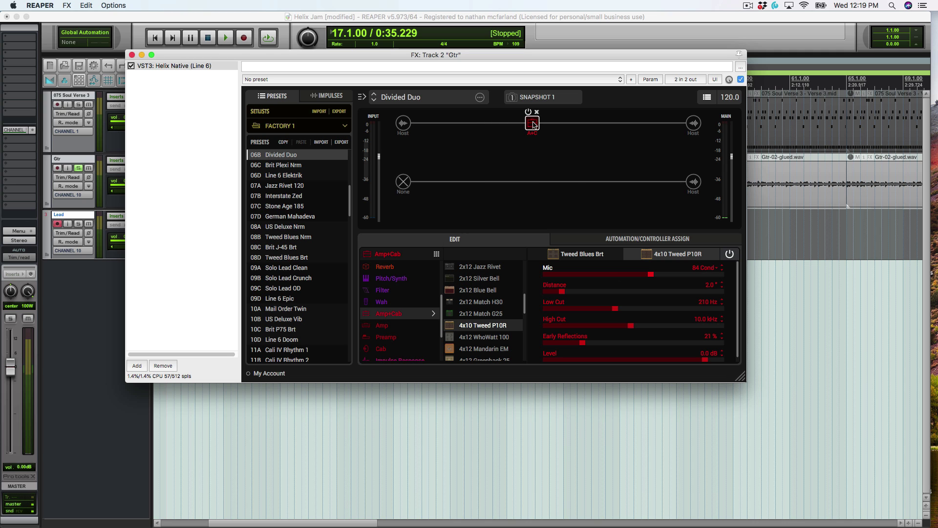
Step: Move the plug-in window clear of the track controls and audition the soloed guitar through the amp and cab
left_click_drag(398, 52, 515, 98)
key("space")
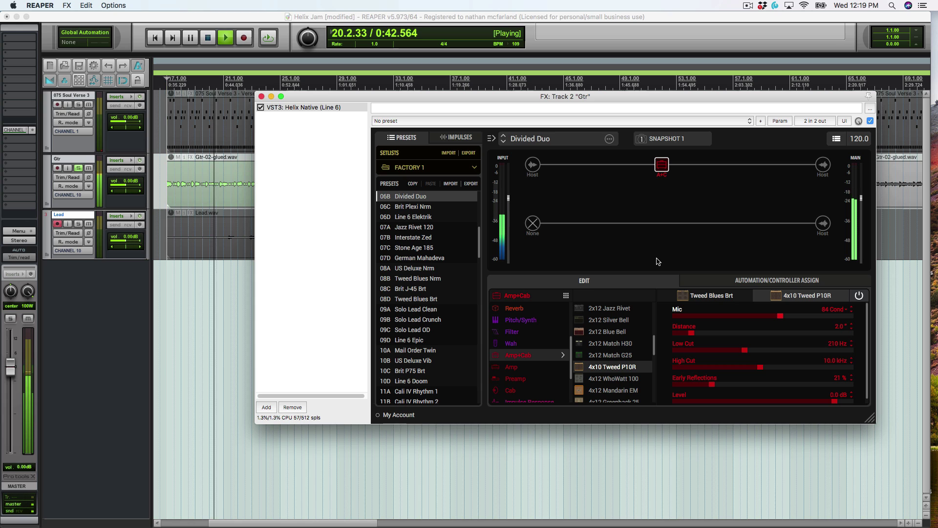
key("space")
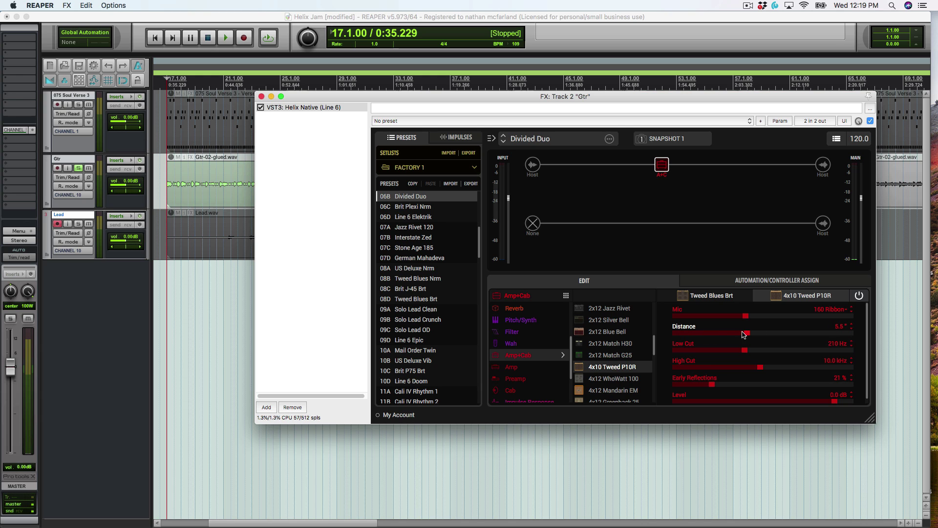
Step: Set the 4x10 Tweed P10R cab's distance to 5.0 inches, low cut to 120 Hz, high cut to 8.8 kHz and early reflections to 16%
left_click_drag(743, 351, 701, 351)
left_click(713, 352)
left_click(728, 384)
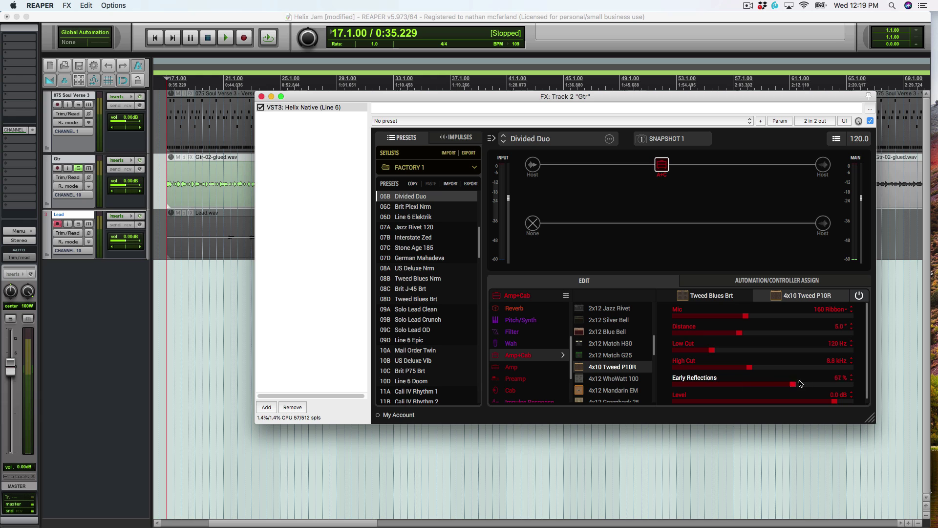
left_click_drag(841, 384, 788, 393)
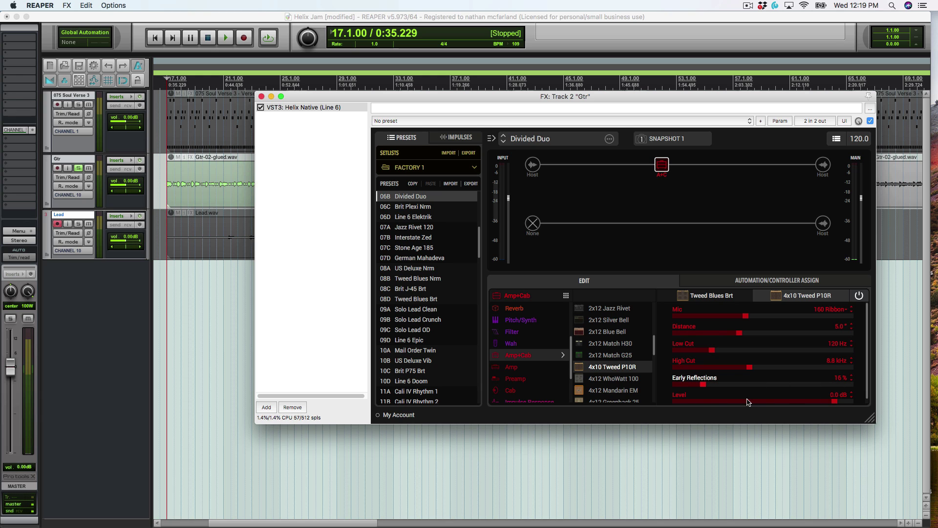
Step: Set the Tweed Blues Brt amp's Drive to 1.4, Hum to 3.2, Bias to 1.7 and Bias X to 4.0
left_click(727, 299)
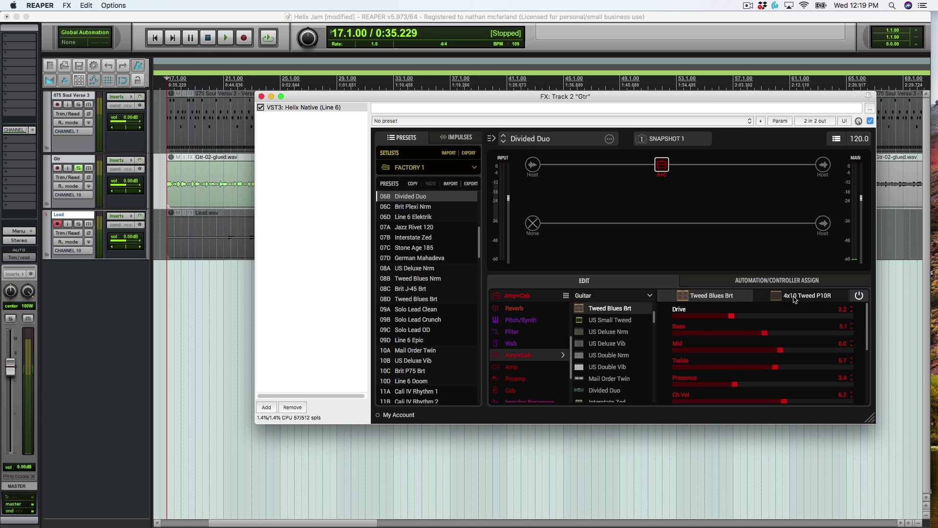
left_click_drag(732, 316, 700, 316)
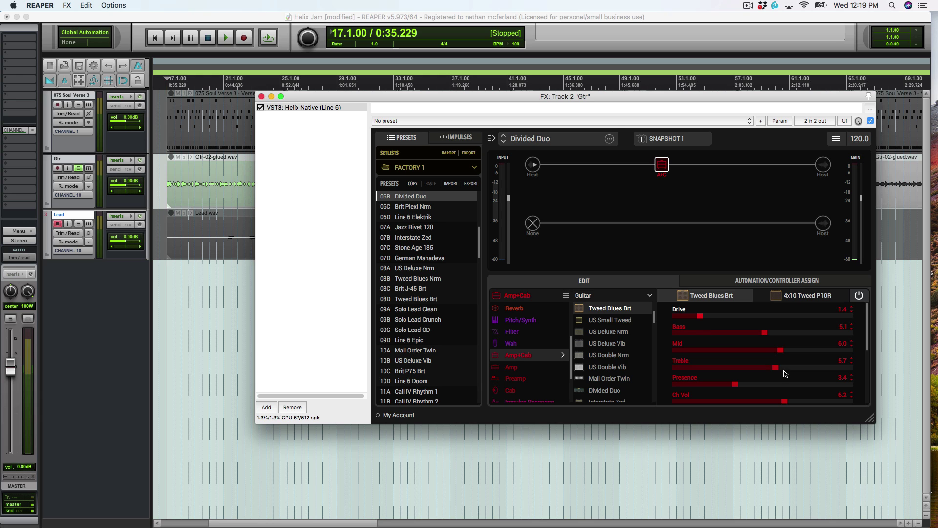
scroll(853, 370, "down", 2)
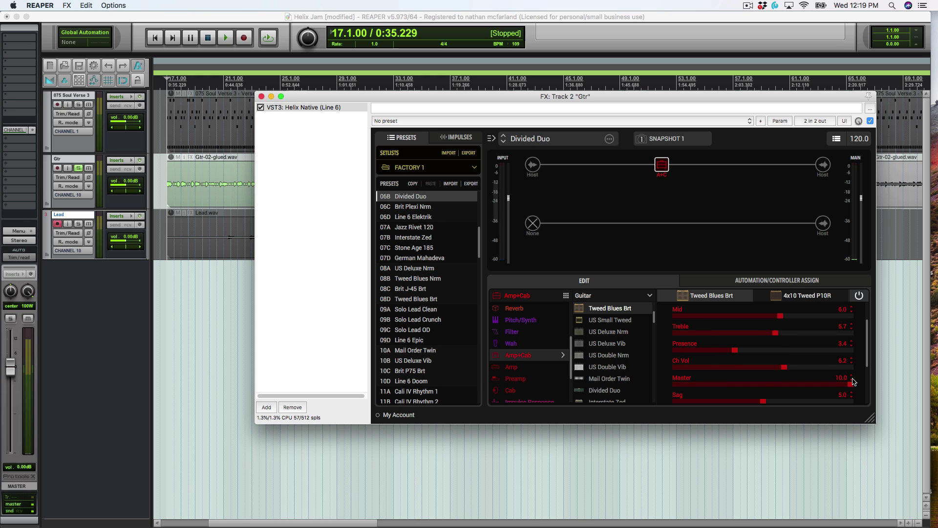
scroll(868, 381, "down", 2)
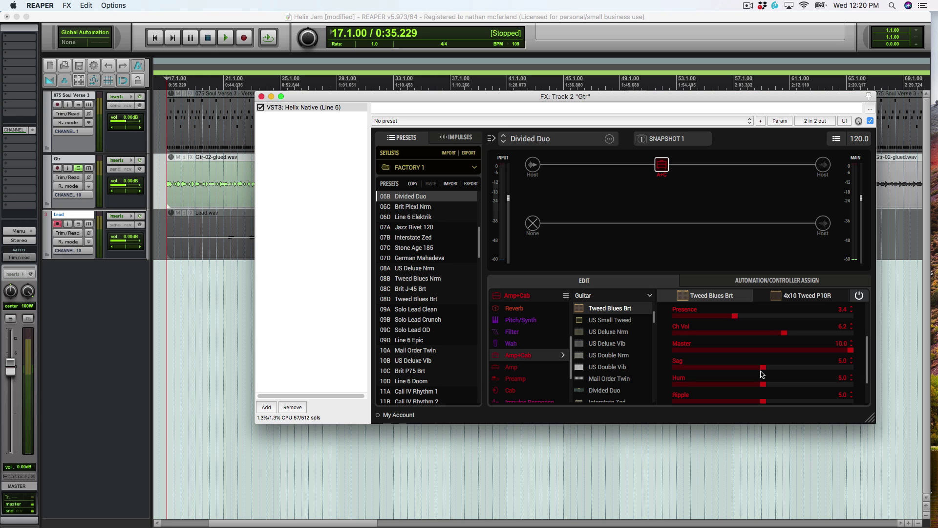
left_click_drag(761, 386, 746, 403)
scroll(864, 371, "down", 3)
left_click(806, 381)
left_click_drag(804, 382, 785, 396)
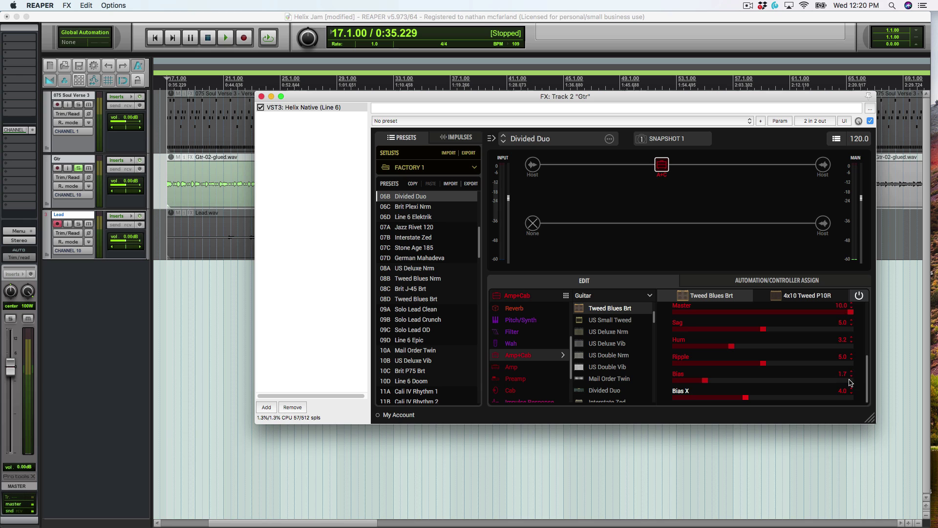
Step: Reposition the plug-in window, raise the Tweed Blues Brt amp's Drive and set its Mid to 5.7
scroll(858, 378, "up", 5)
scroll(860, 378, "up", 2)
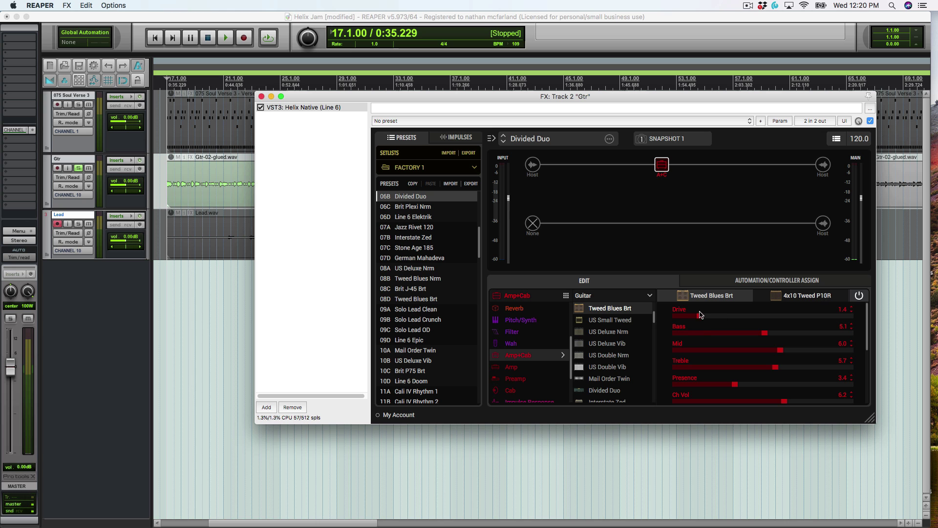
left_click_drag(652, 97, 703, 169)
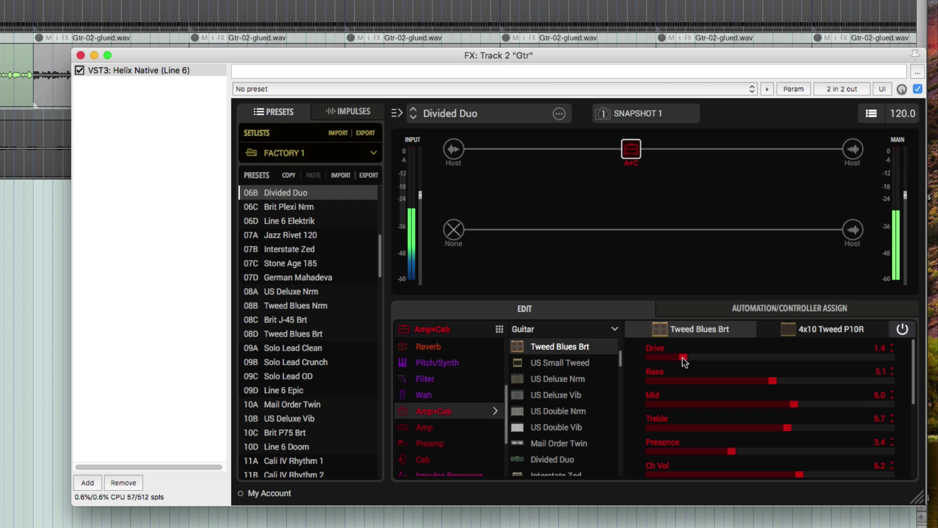
left_click_drag(683, 357, 741, 357)
left_click_drag(795, 404, 789, 405)
Step: Set the amp's Bias to 10.0, Bias X to 8.9, Hum to 4.7, Ripple to 4.0 and Sag to 0.0
scroll(898, 397, "down", 5)
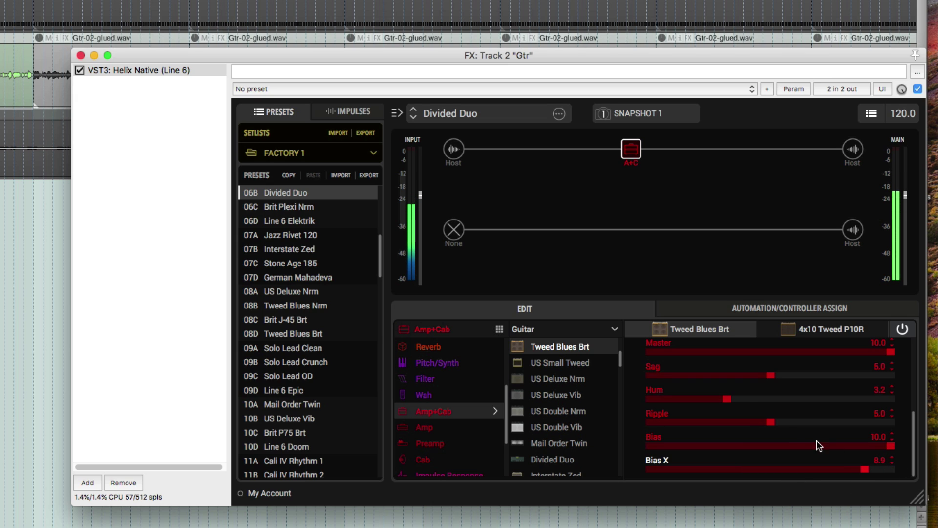
left_click_drag(728, 399, 745, 421)
left_click_drag(771, 375, 903, 386)
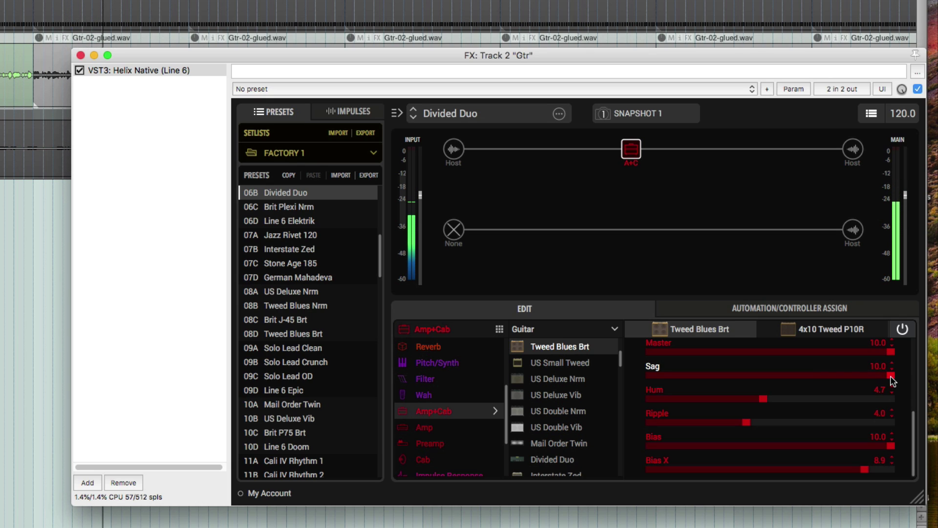
left_click_drag(892, 381, 642, 388)
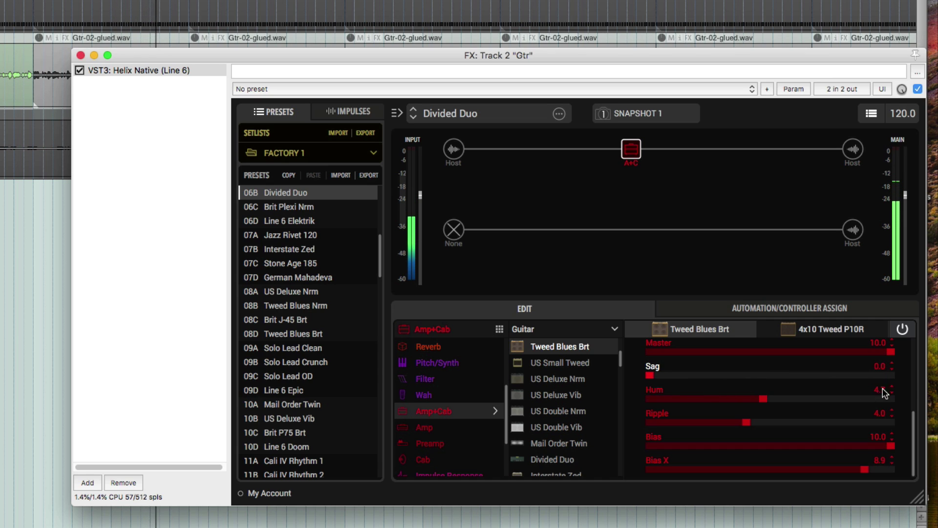
Step: Set the amp's channel volume to 7.8 and lower the plug-in's main output level slightly
scroll(882, 393, "up", 4)
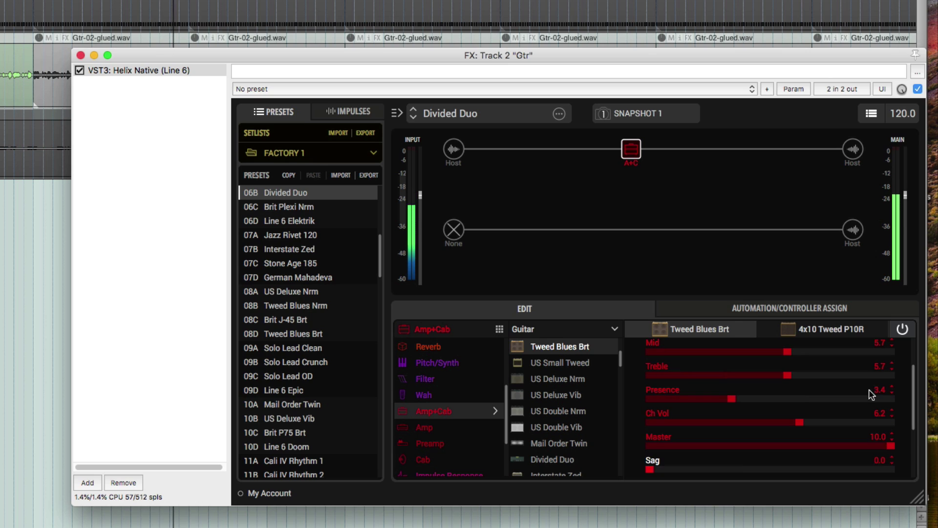
left_click_drag(801, 423, 839, 433)
mouse_move(906, 204)
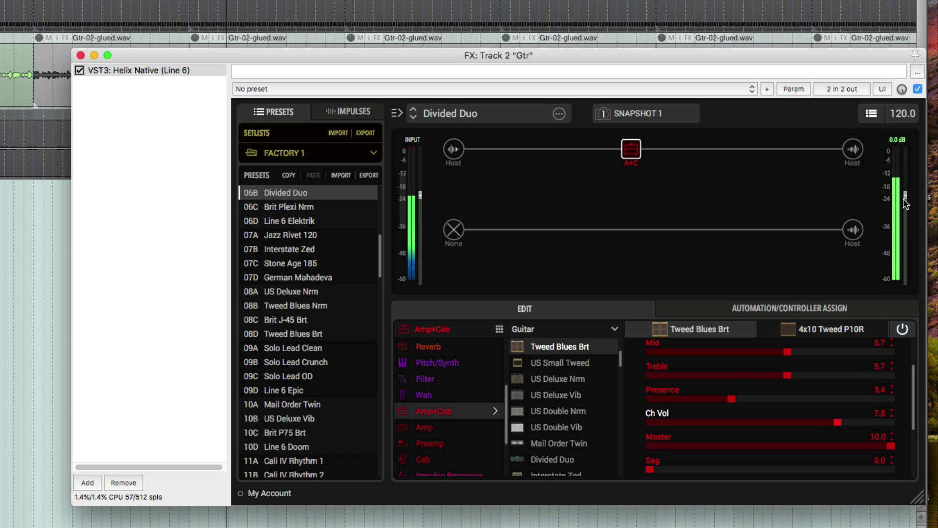
mouse_move(907, 201)
left_mouse_down()
mouse_move(908, 211)
mouse_move(907, 202)
left_mouse_up()
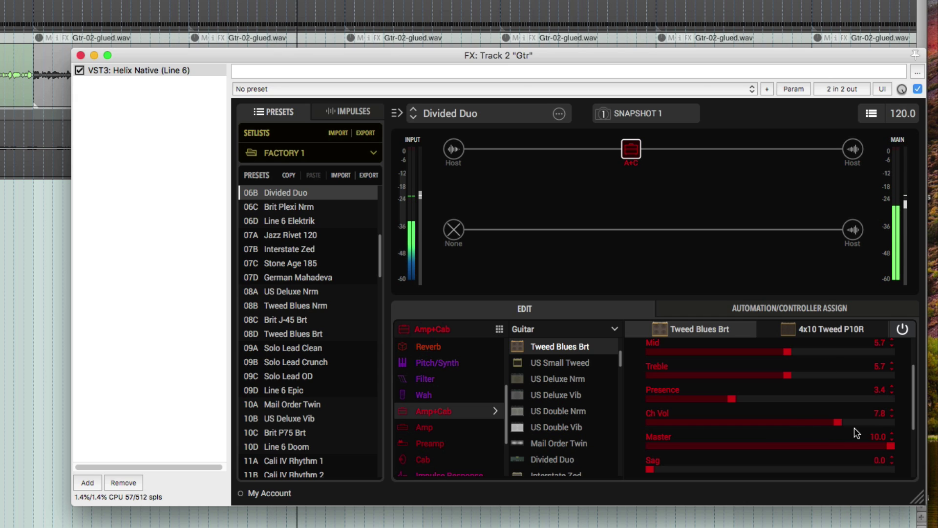
mouse_move(910, 210)
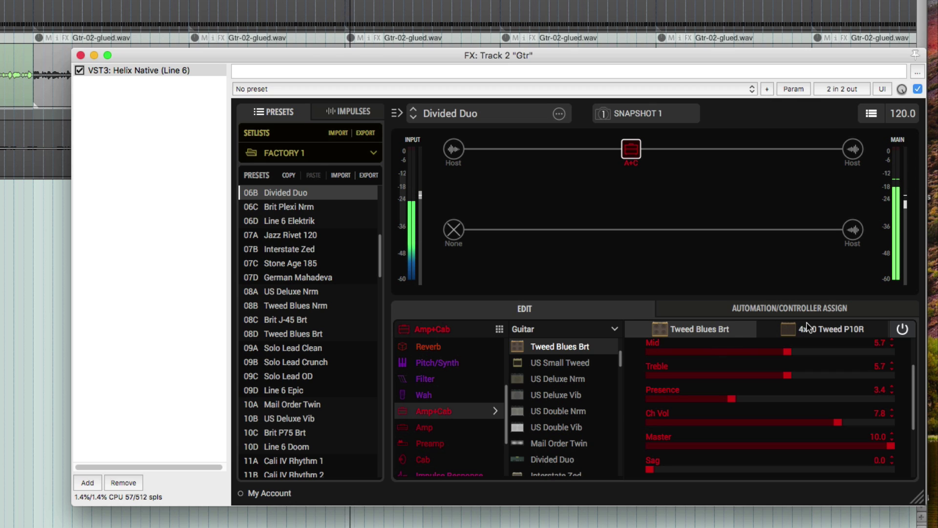
Step: Set the Tweed Blues Brt amp's Drive to 4.1 and Bass to 4.0
left_click(816, 333)
left_click(697, 328)
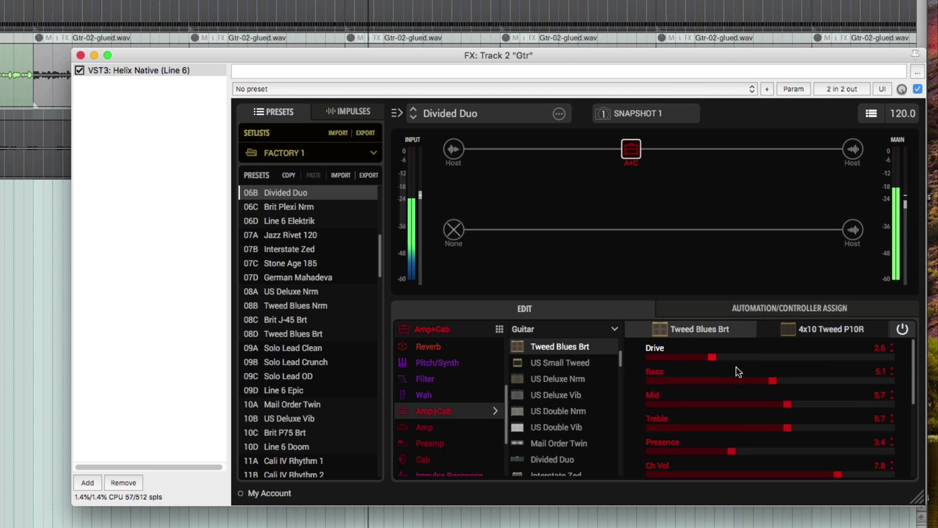
left_click_drag(751, 362, 730, 388)
left_click_drag(742, 392, 758, 398)
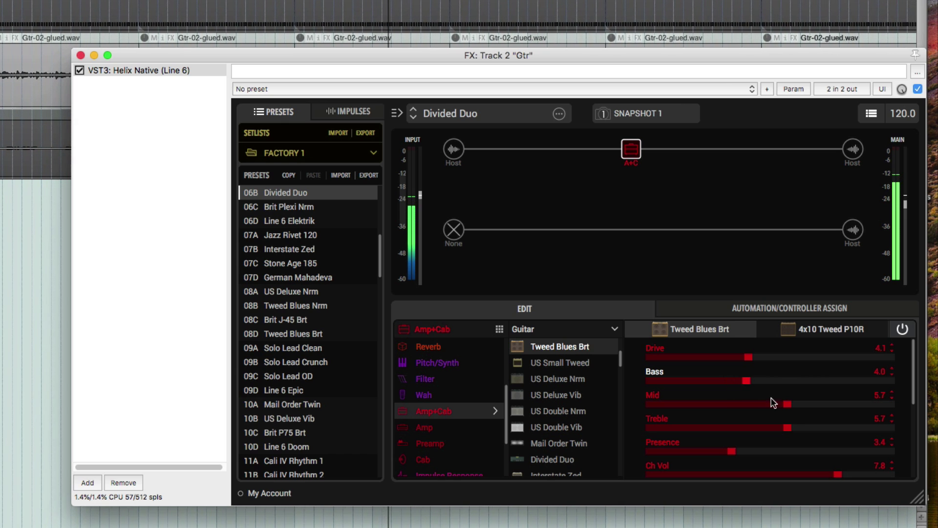
Step: Set the Tweed Blues Brt amp's Treble to 6.1, Mid to 5.2 and Drive to 4.4
left_click_drag(787, 427, 776, 405)
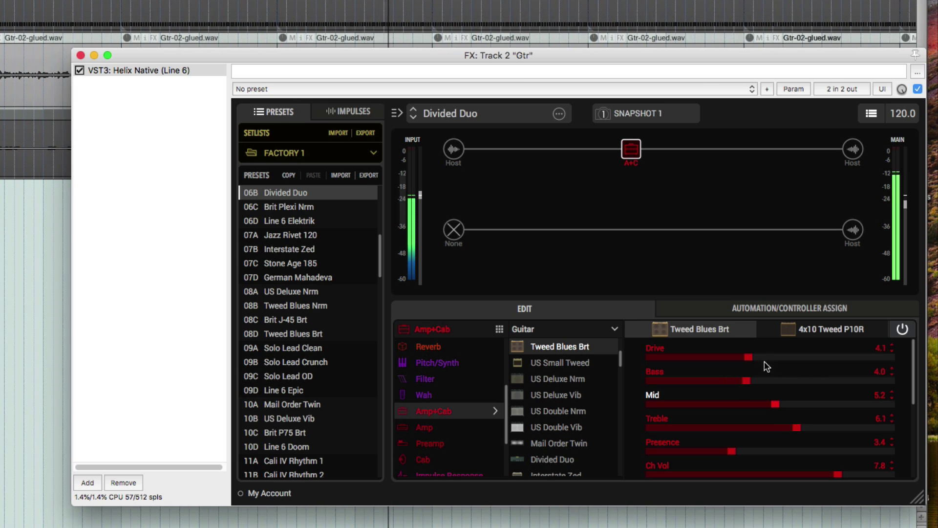
left_click_drag(748, 357, 755, 362)
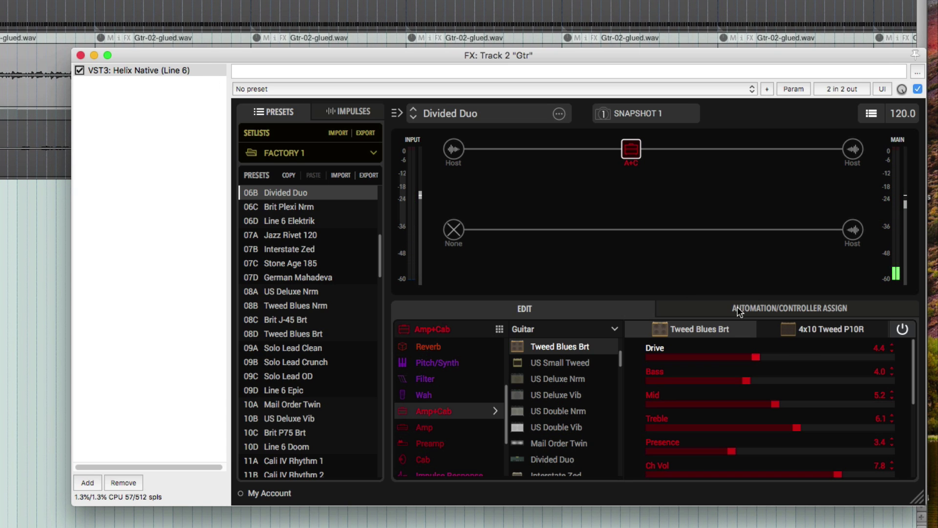
Step: Replace the 4x10 Tweed P10R cab with the 1x12 US Deluxe
left_click(823, 337)
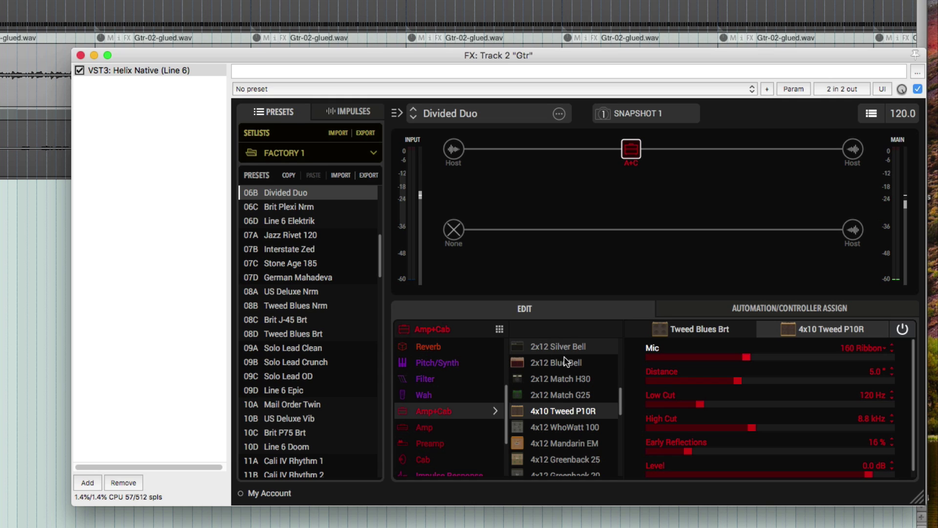
scroll(564, 362, "up", 4)
left_click_drag(621, 379, 618, 334)
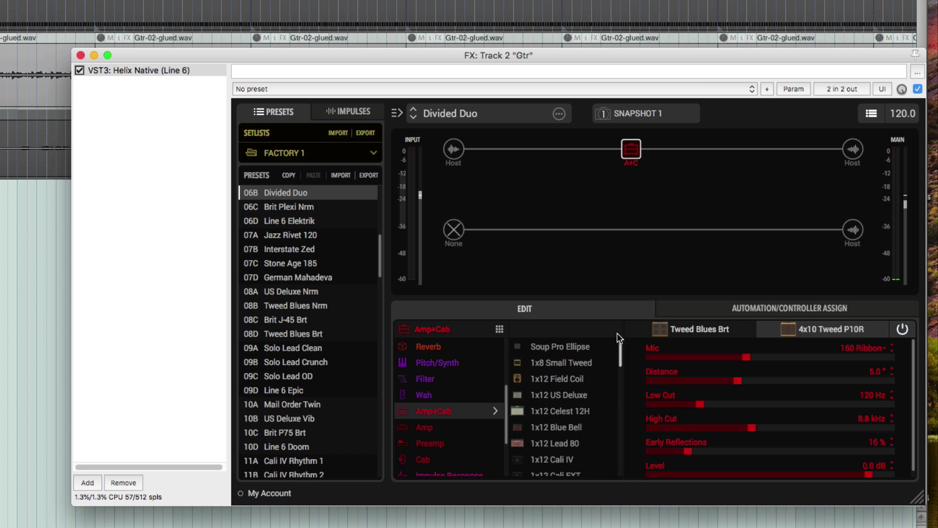
left_click(559, 396)
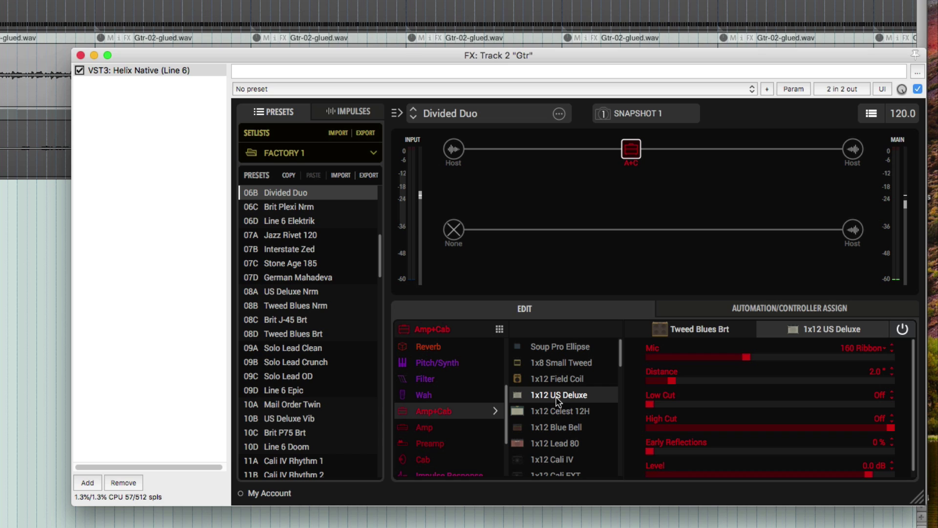
Step: With playback running, set the cab's Mic to 421 Dynamic, Low Cut to 100 Hz, High Cut to 8.8 kHz and Early Reflections to 36 %
key("space")
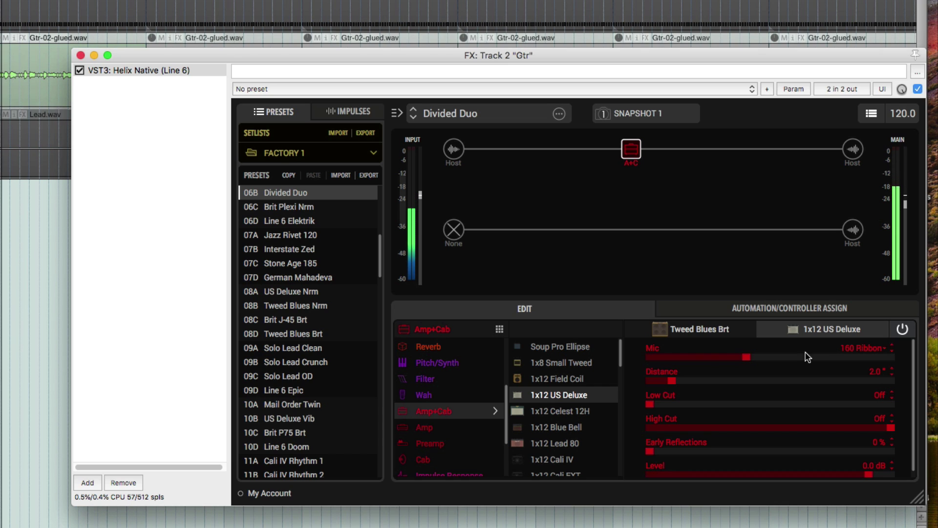
left_click_drag(748, 358, 686, 371)
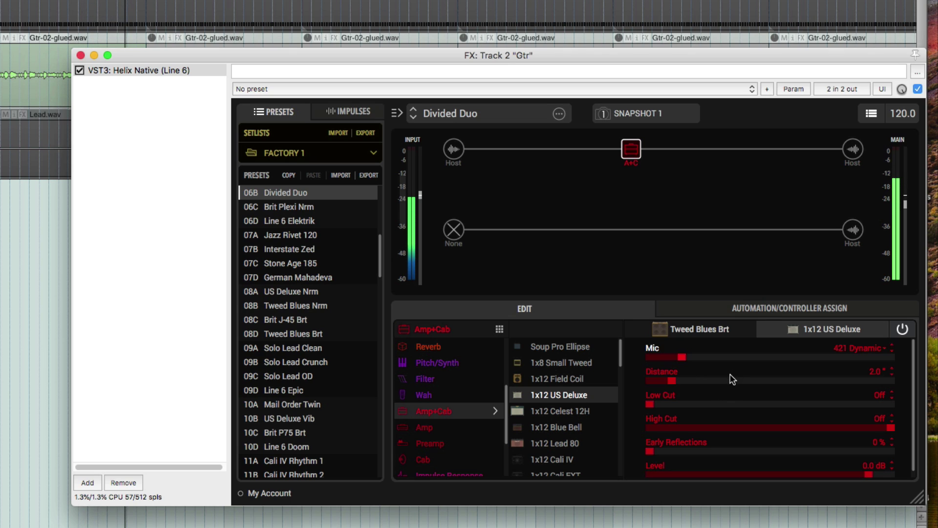
mouse_move(672, 381)
left_mouse_down()
mouse_move(702, 387)
mouse_move(668, 385)
left_mouse_up()
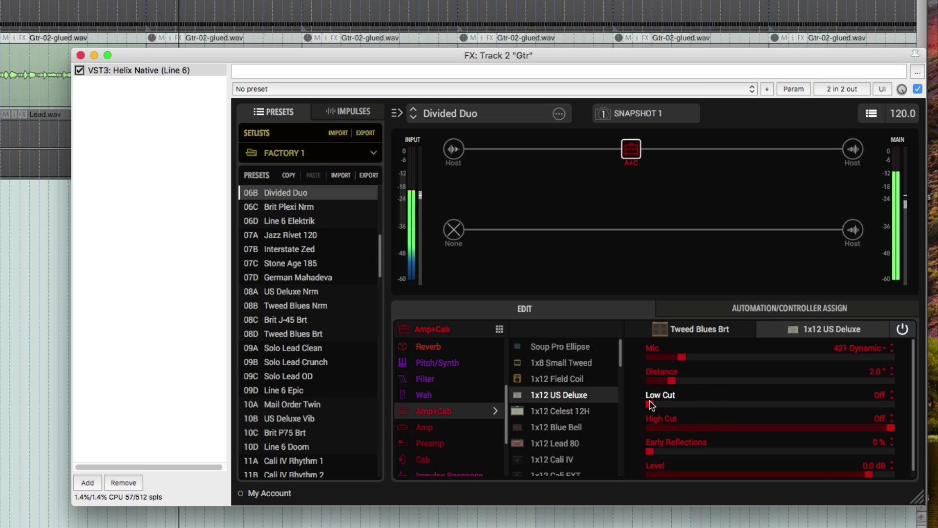
left_click_drag(650, 404, 712, 406)
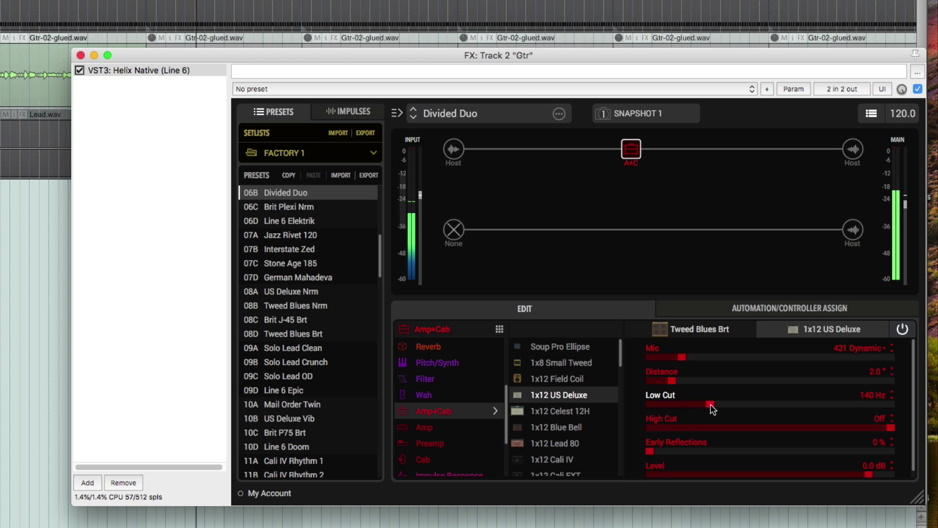
left_click_drag(889, 428, 751, 439)
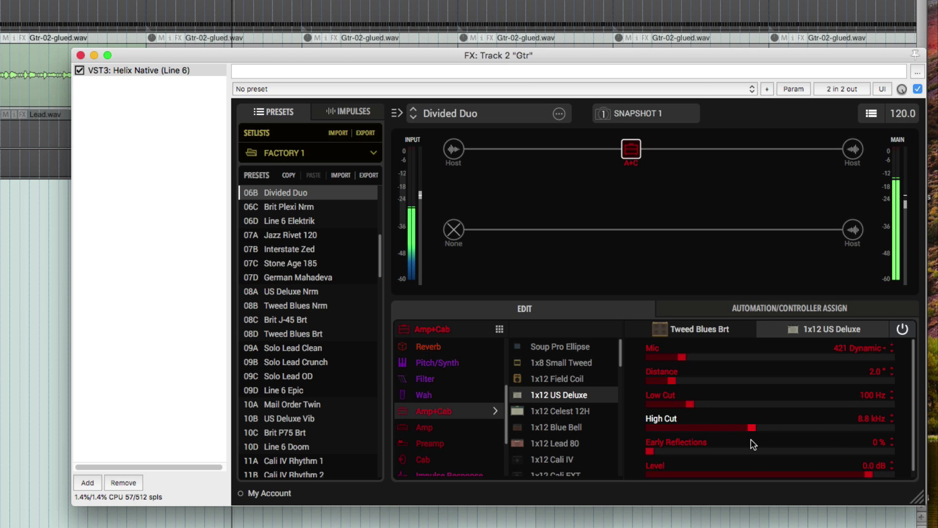
left_click_drag(650, 451, 736, 459)
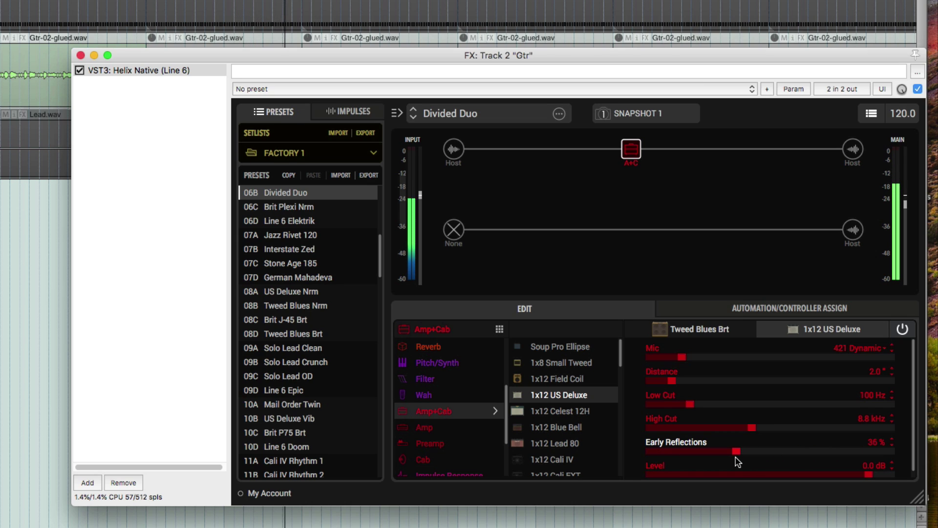
left_click_drag(588, 59, 537, 7)
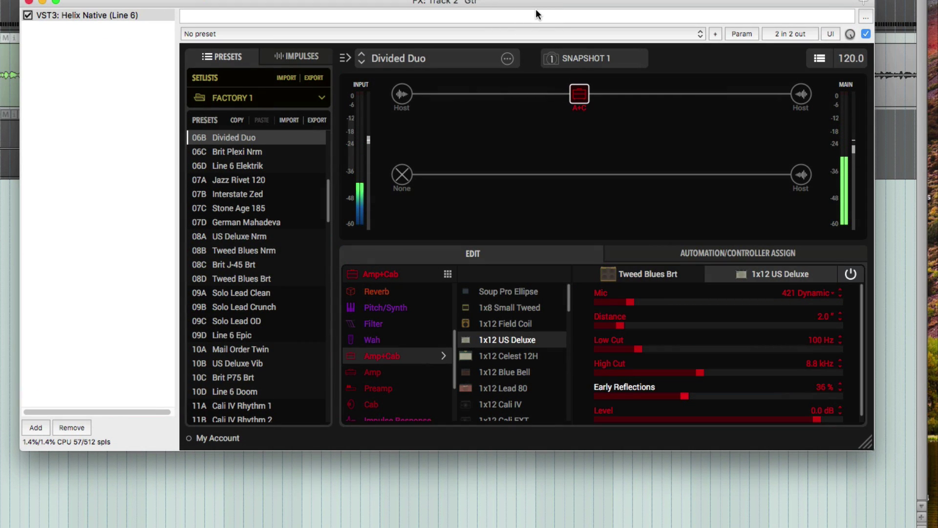
Step: Look through the available guitar amp models for the Amp+Cab block
mouse_move(584, 105)
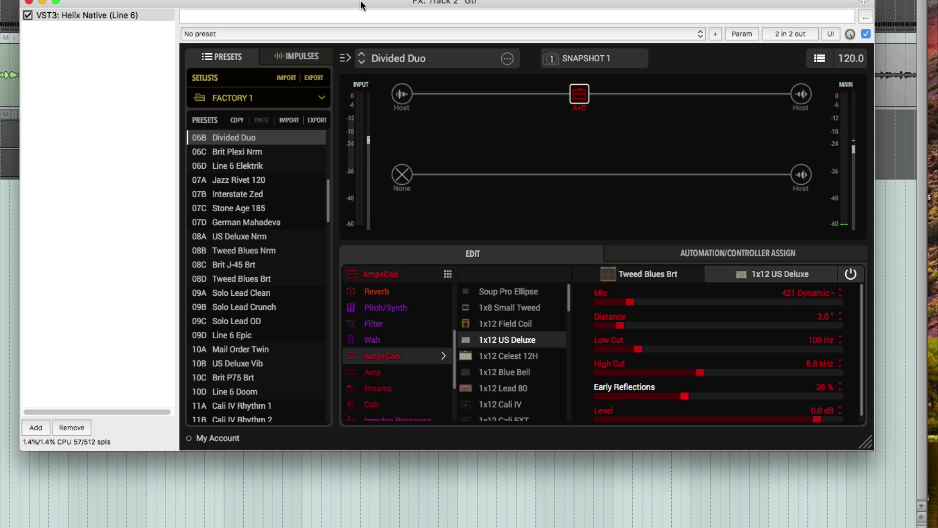
left_click(673, 275)
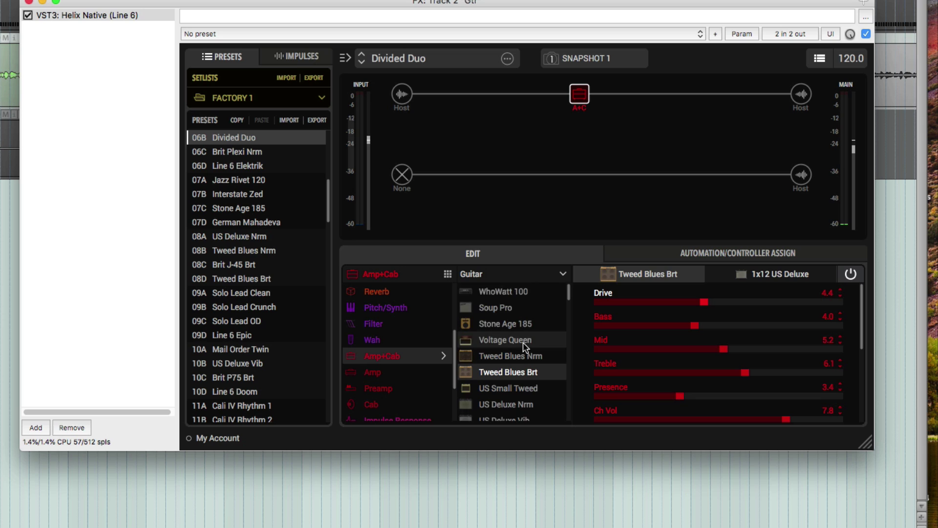
scroll(525, 345, "down", 4)
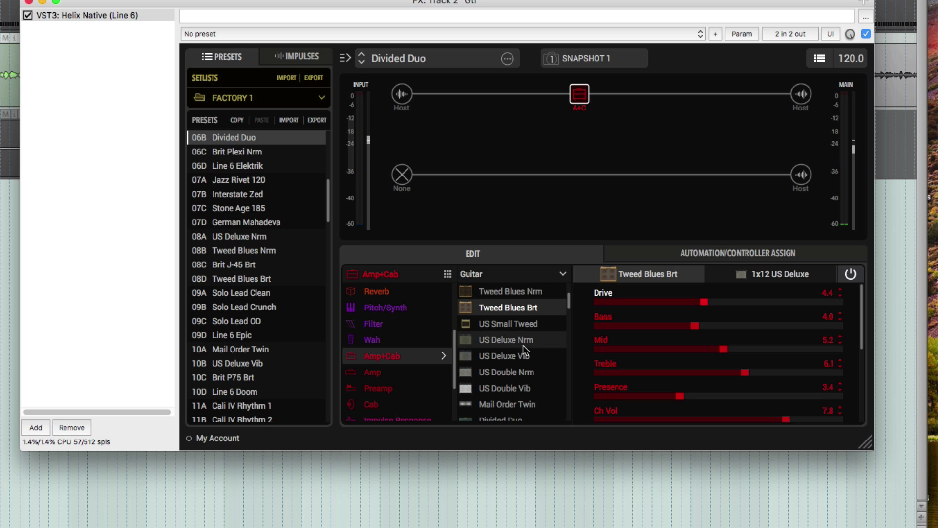
scroll(523, 352, "down", 3)
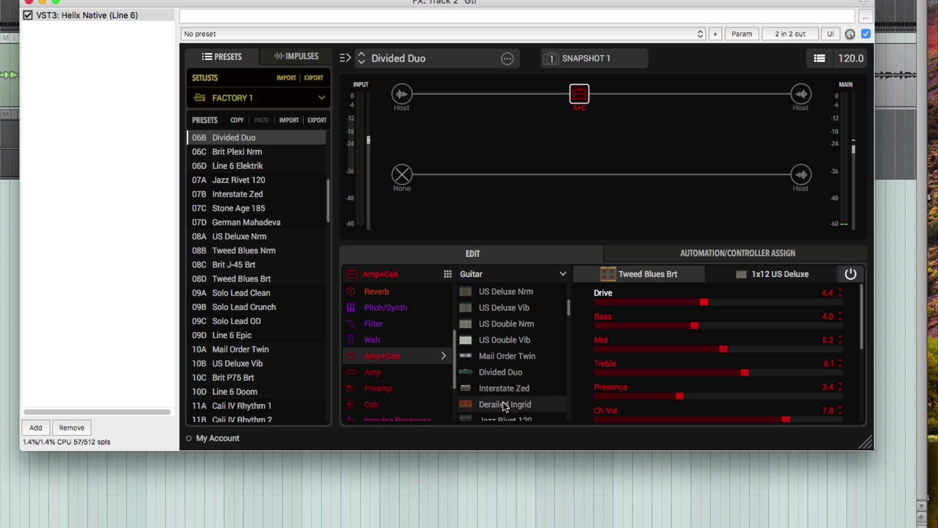
scroll(523, 387, "up", 4)
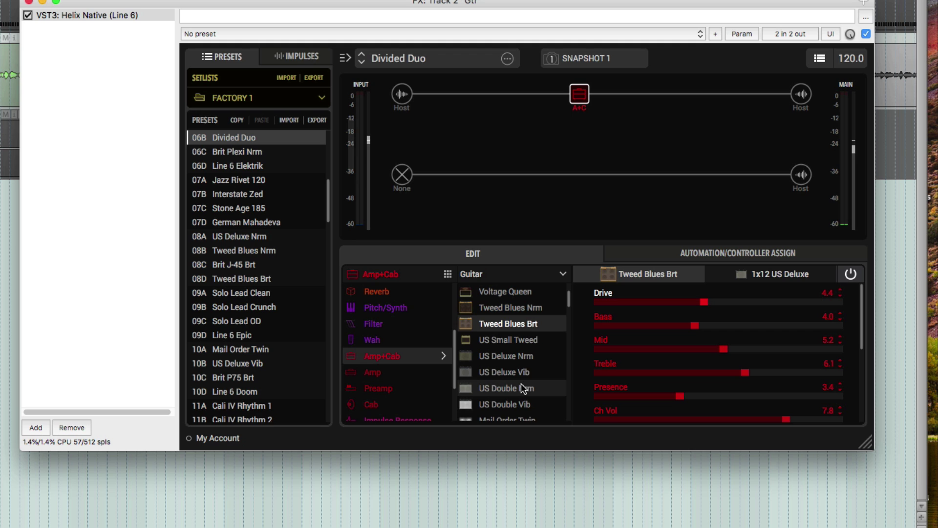
scroll(524, 387, "up", 3)
scroll(396, 307, "up", 3)
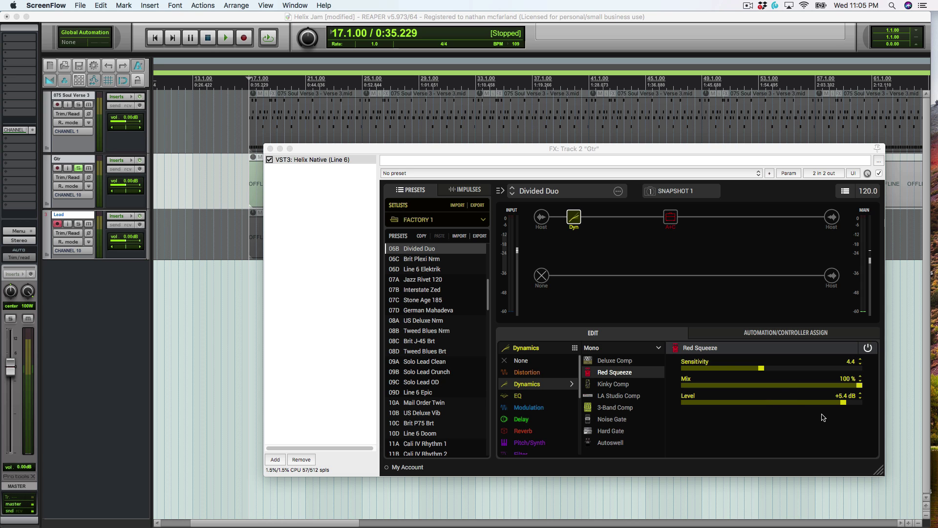
Step: Reposition the plug-in window and, with the track playing, set the Red Squeeze compressor's Sensitivity to 10.0
left_click_drag(540, 150, 593, 175)
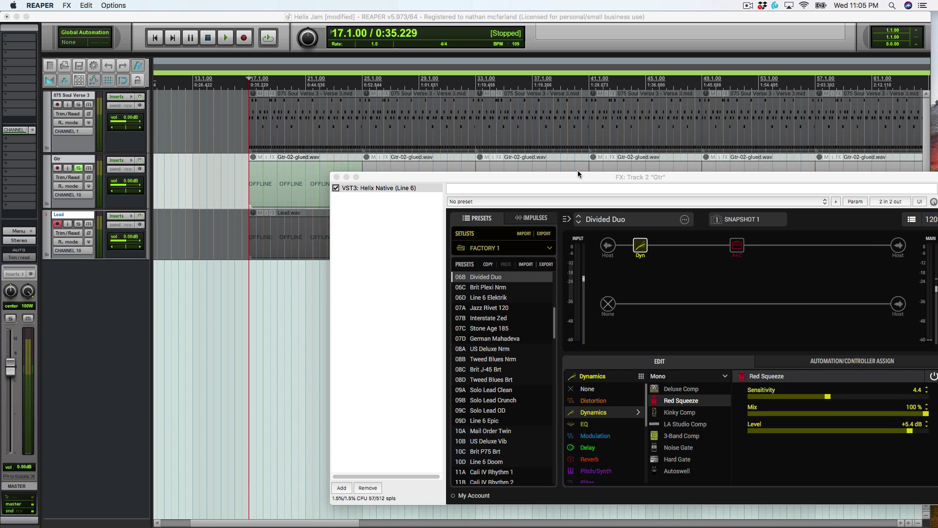
left_click(257, 17)
key("space")
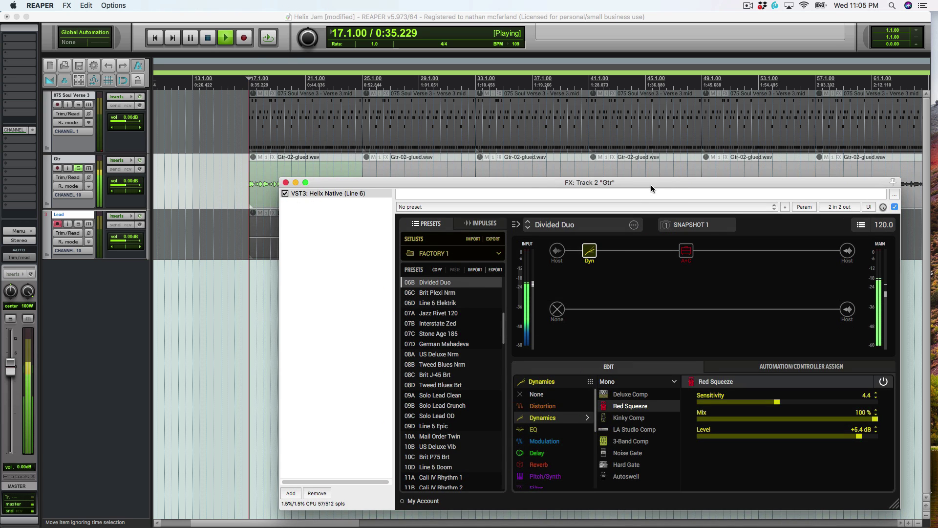
left_click_drag(786, 400, 879, 413)
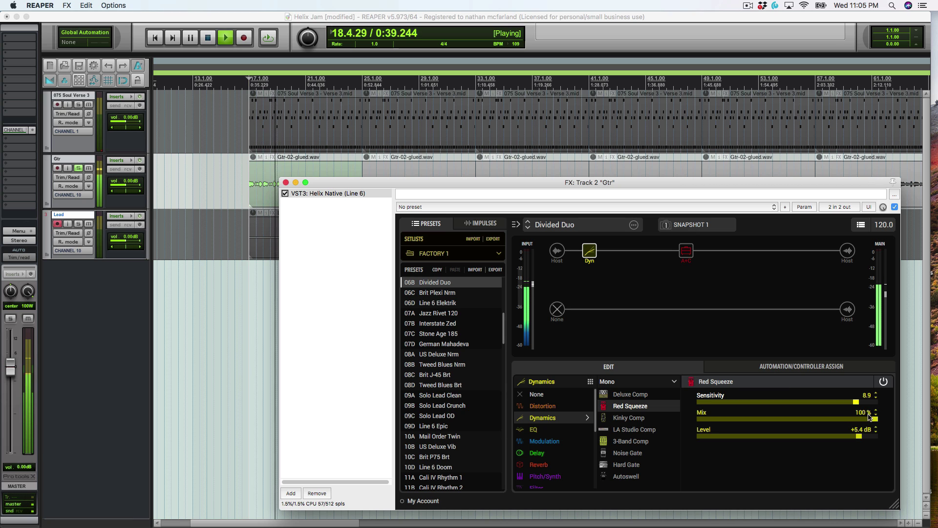
Step: Compare the guitar sound with the Red Squeeze compressor bypassed and re-enabled
mouse_move(592, 241)
left_click(586, 240)
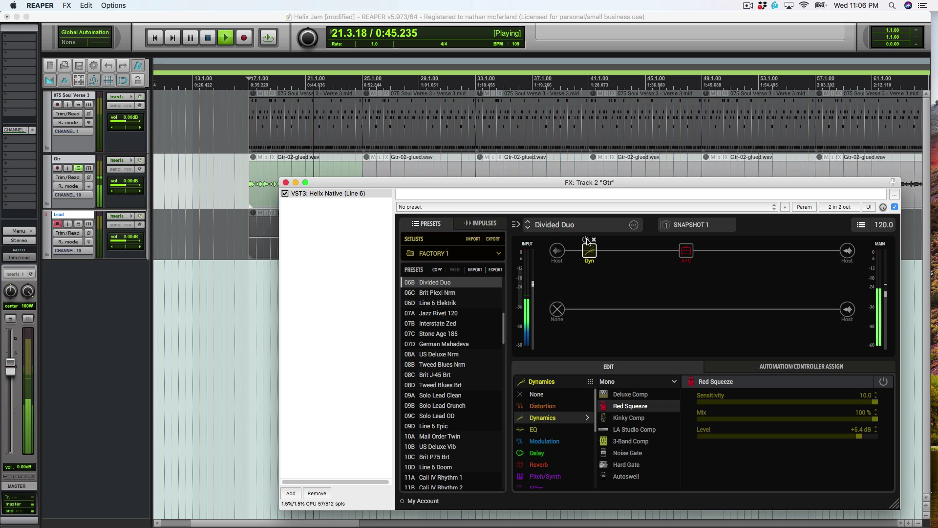
left_click(587, 241)
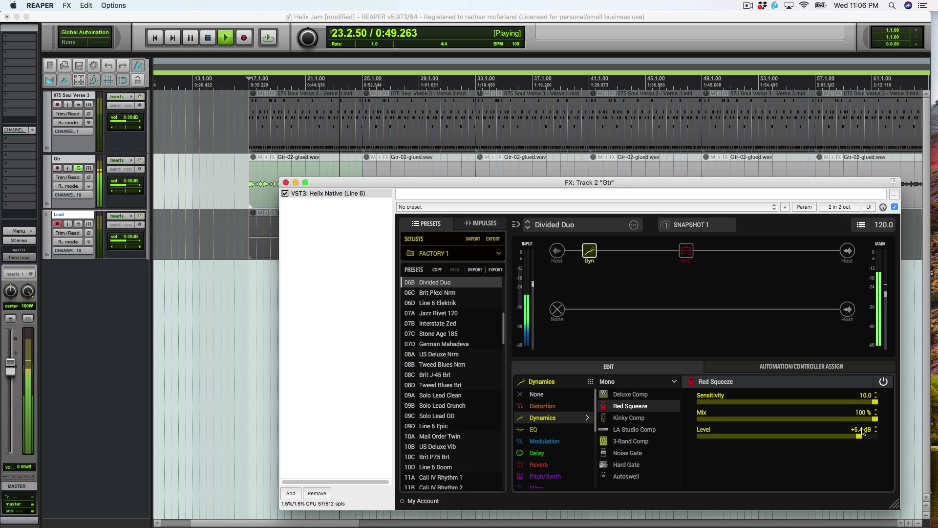
Step: Set the Red Squeeze's Level to +3.8 dB, Sensitivity to 7.5 and Mix to 65 %, and stop playback
left_click_drag(862, 438, 834, 410)
left_click(859, 402)
key("space")
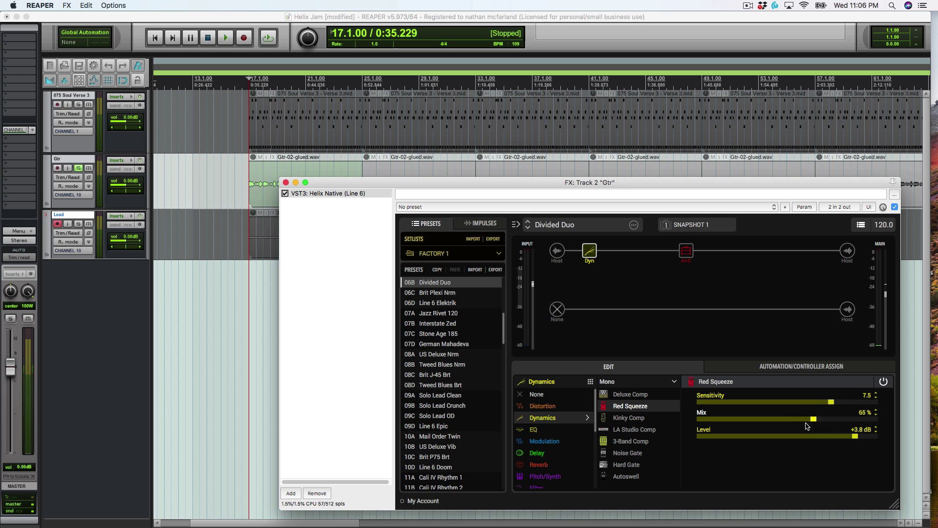
Step: Set the Red Squeeze's Sensitivity to 8.5 at 100 % Mix, and reduce the Mix to 64 % during playback
left_click_drag(825, 428, 903, 422)
key("space")
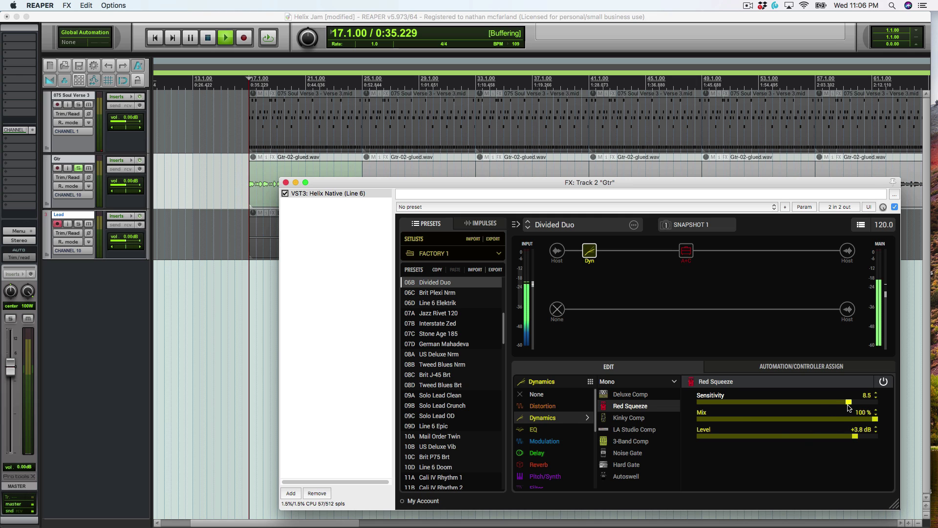
left_click_drag(878, 423, 798, 429)
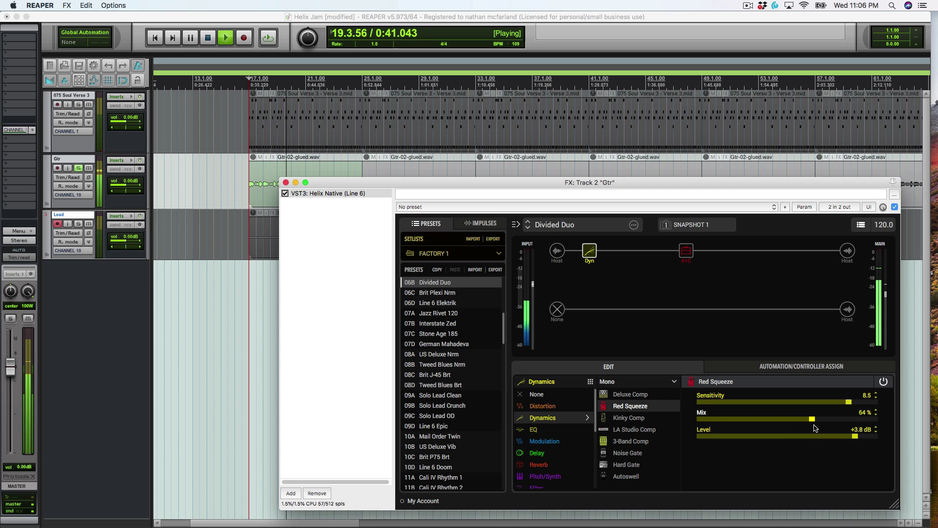
key("space")
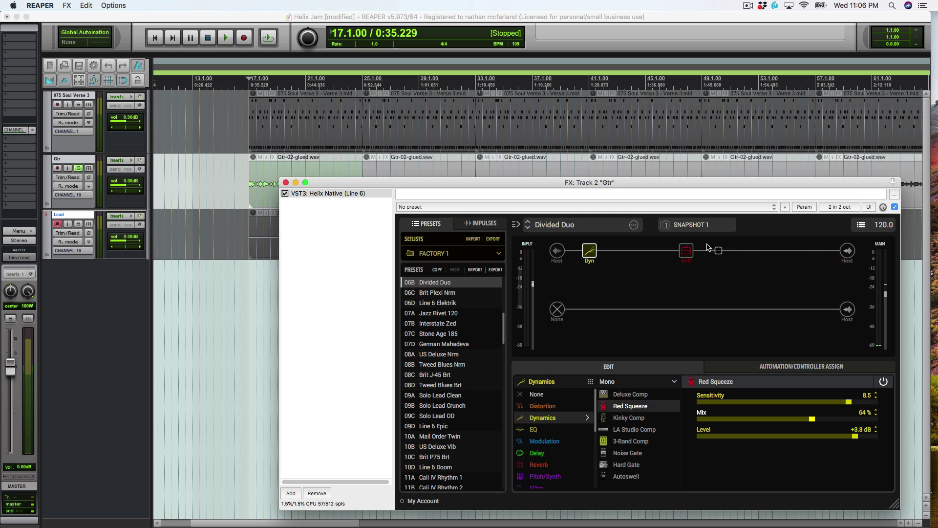
Step: Move the Amp+Cab block towards the end of the signal path and add a Legacy Spring reverb after it
left_click_drag(692, 253, 784, 252)
left_click(815, 250)
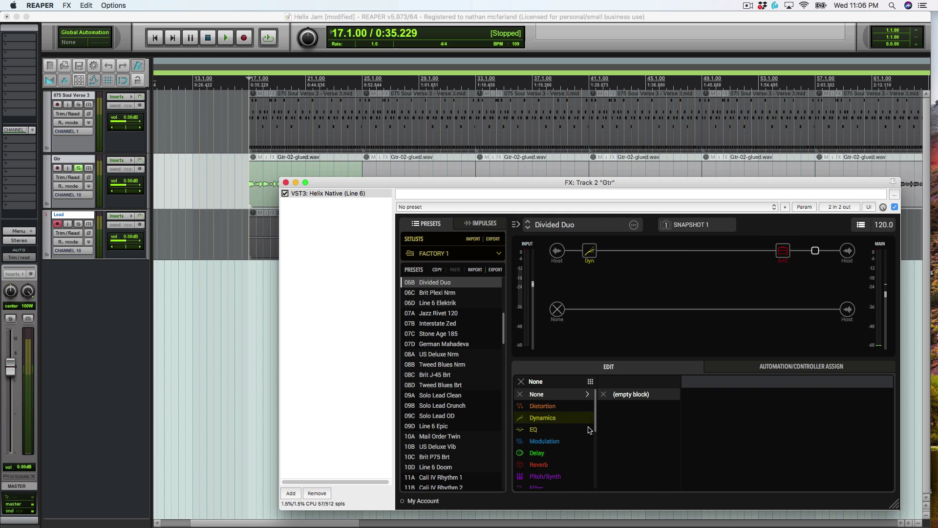
mouse_move(552, 465)
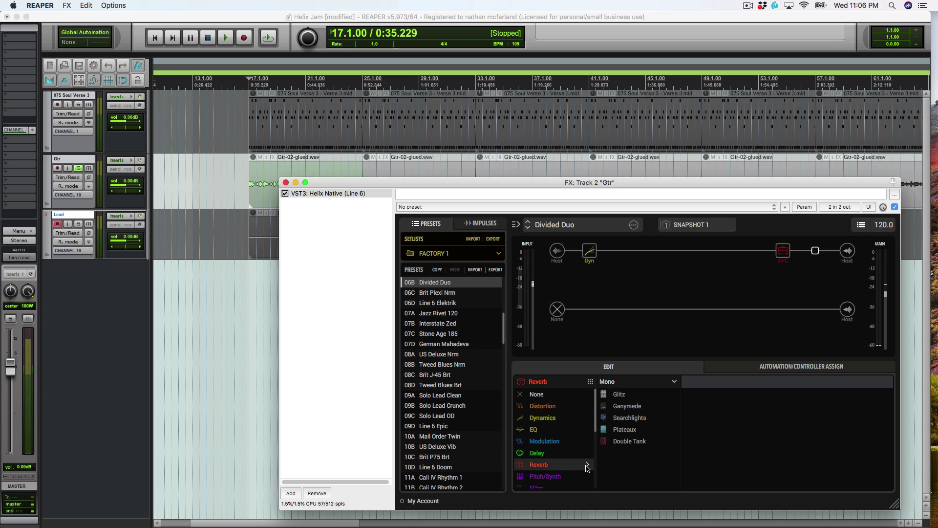
left_click(666, 382)
left_click(635, 417)
scroll(650, 420, "down", 3)
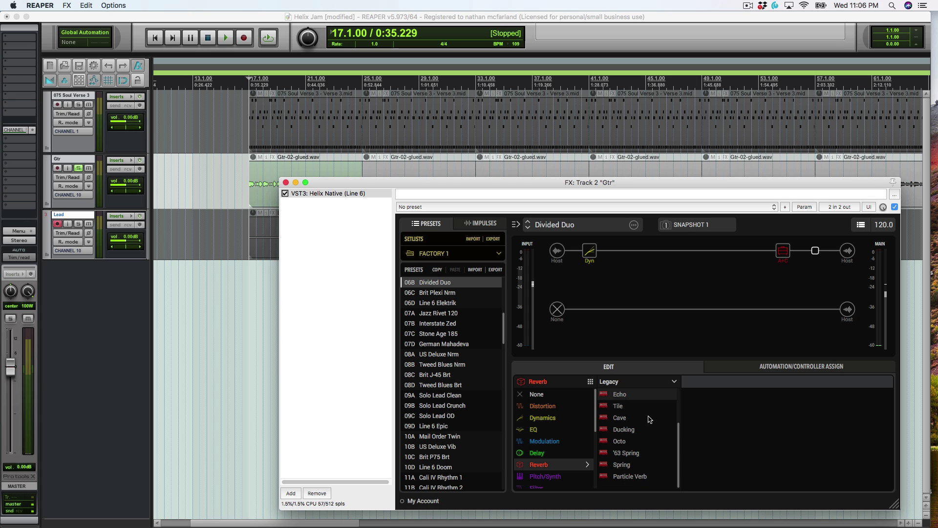
left_click(633, 465)
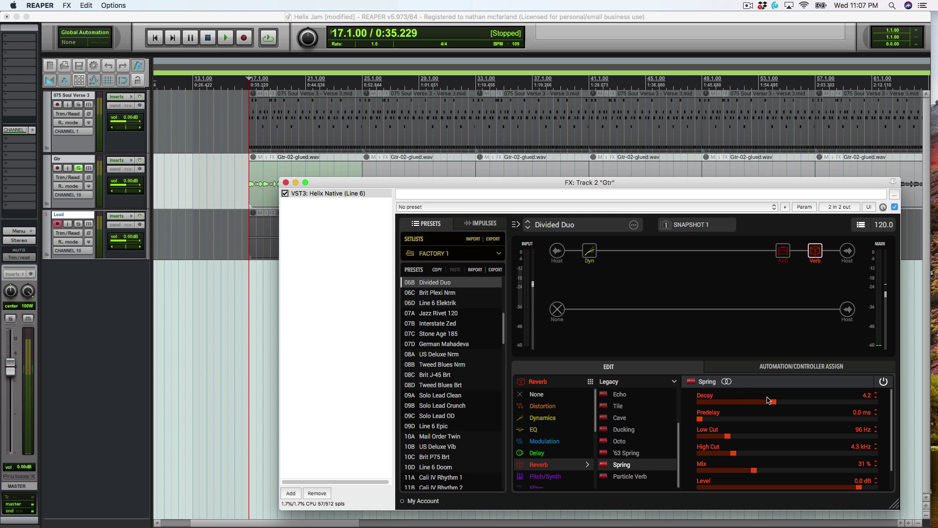
Step: With the track playing, set the Spring reverb's Decay to 1.8 and Mix to 28 %
key("space")
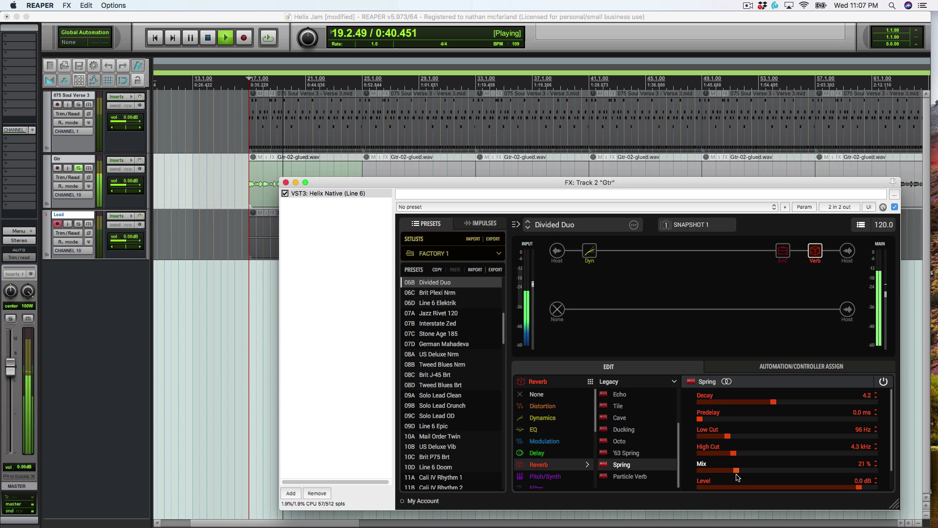
left_click_drag(737, 477, 740, 476)
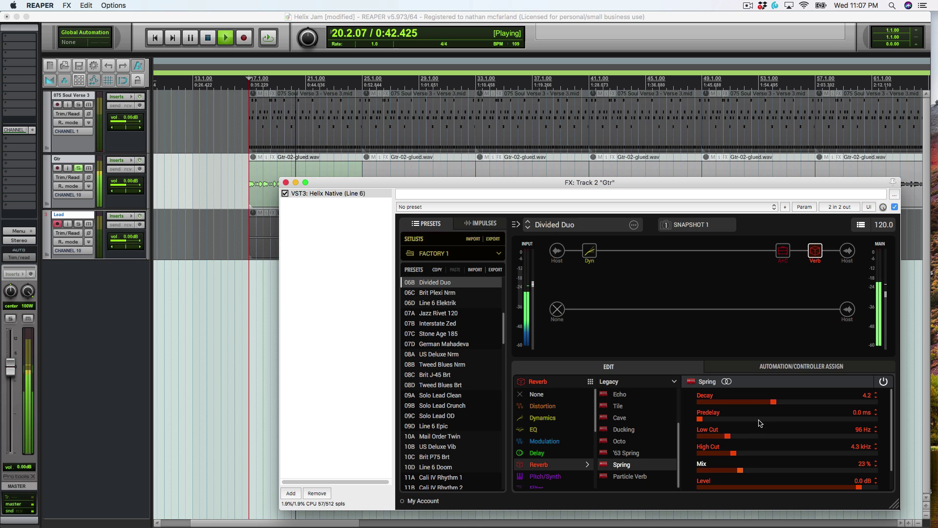
left_click_drag(774, 403, 732, 408)
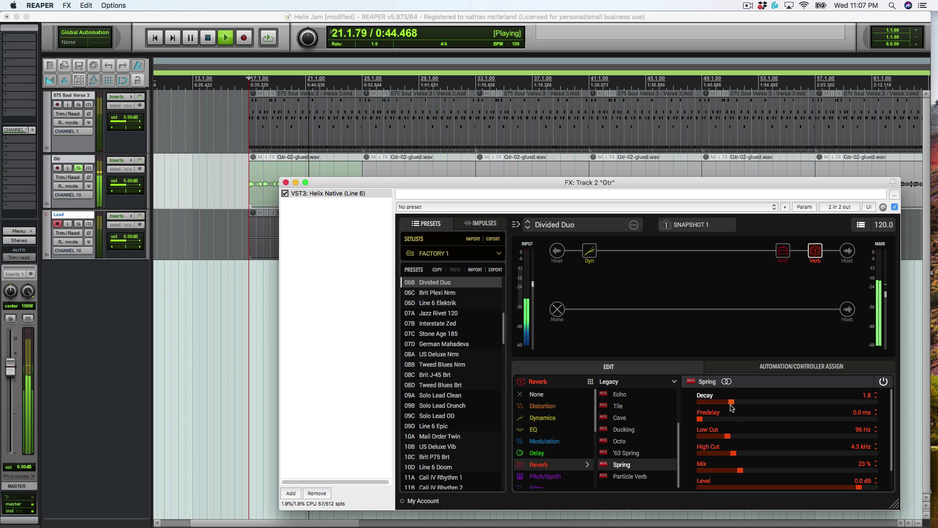
left_click_drag(740, 471, 752, 473)
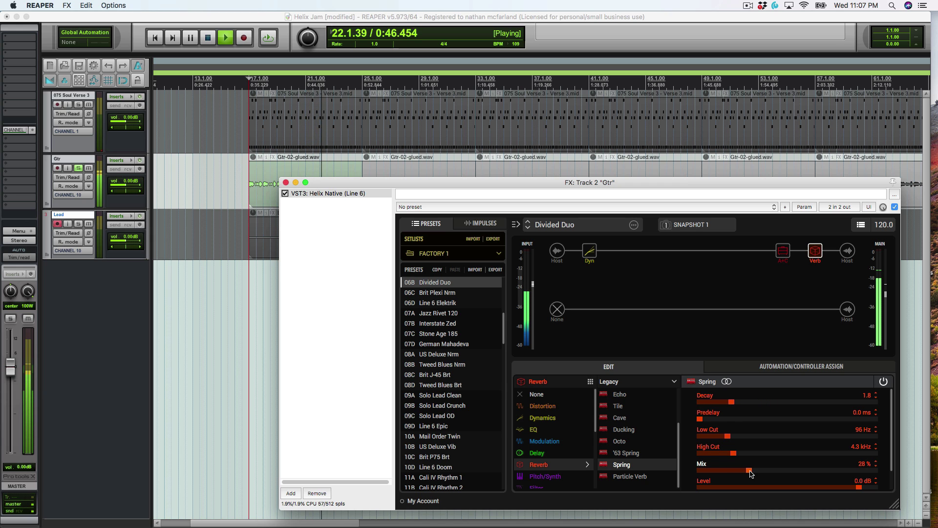
Step: Set the Spring reverb's High Cut to 4.2 kHz, Low Cut to 450 Hz and Predelay to 20 ms, set Trails to On, and stop playback
left_click(735, 454)
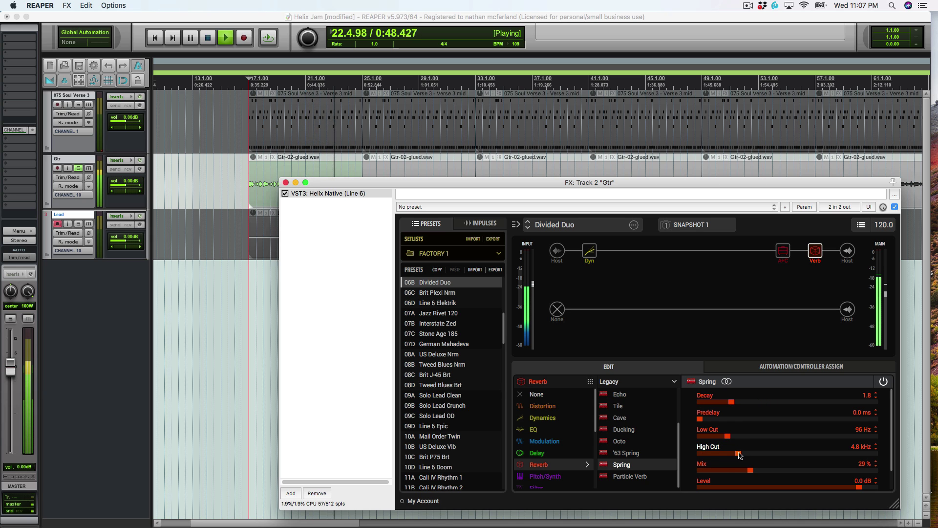
left_click_drag(728, 436, 859, 441)
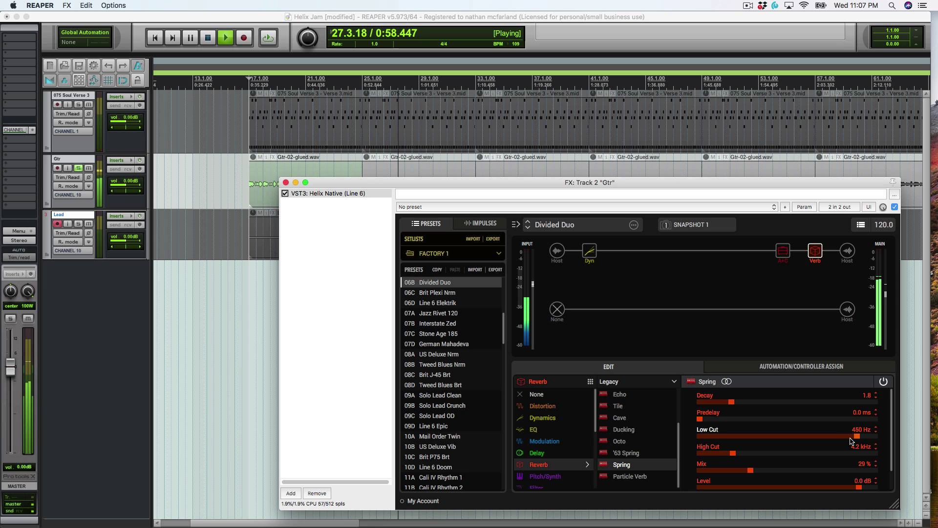
left_click_drag(704, 419, 720, 425)
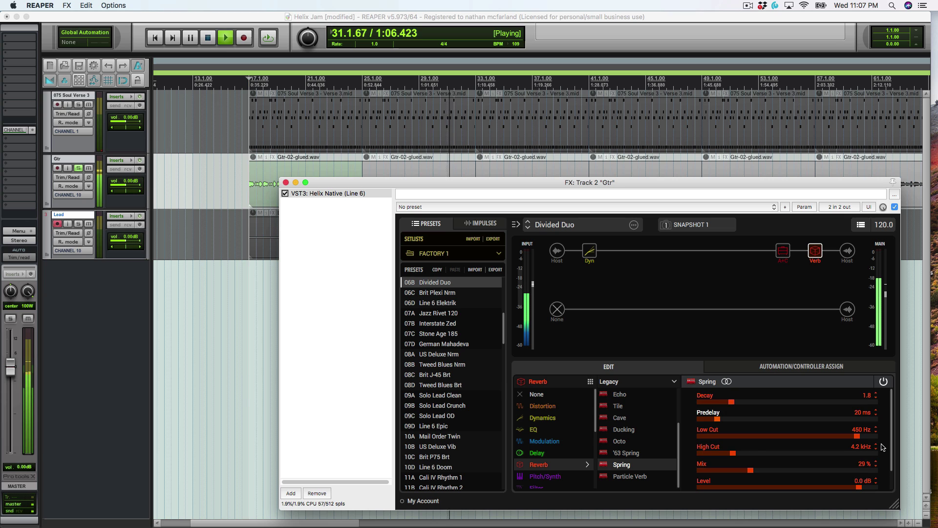
scroll(811, 455, "down", 2)
left_click(865, 477)
left_click(868, 500)
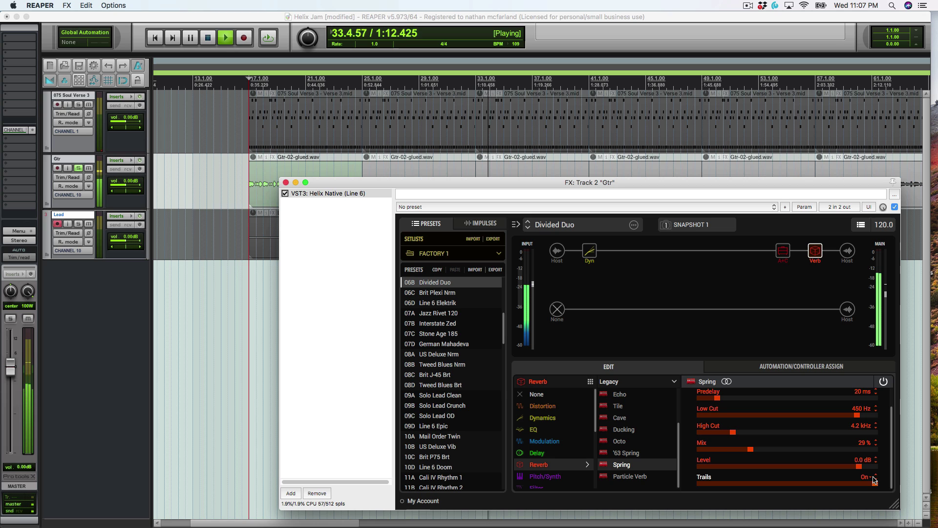
key("space")
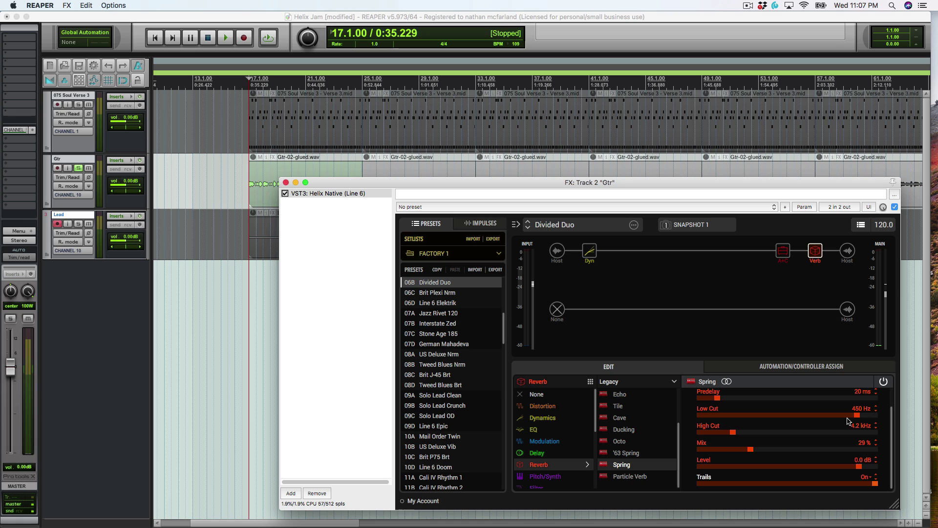
Step: Set the Spring reverb's Low Cut to 500 Hz, High Cut to 6.4 kHz and Mix to 31 % while auditioning, and close the Gtr track's plugin window
left_click_drag(860, 420, 885, 426)
left_click_drag(736, 434, 729, 435)
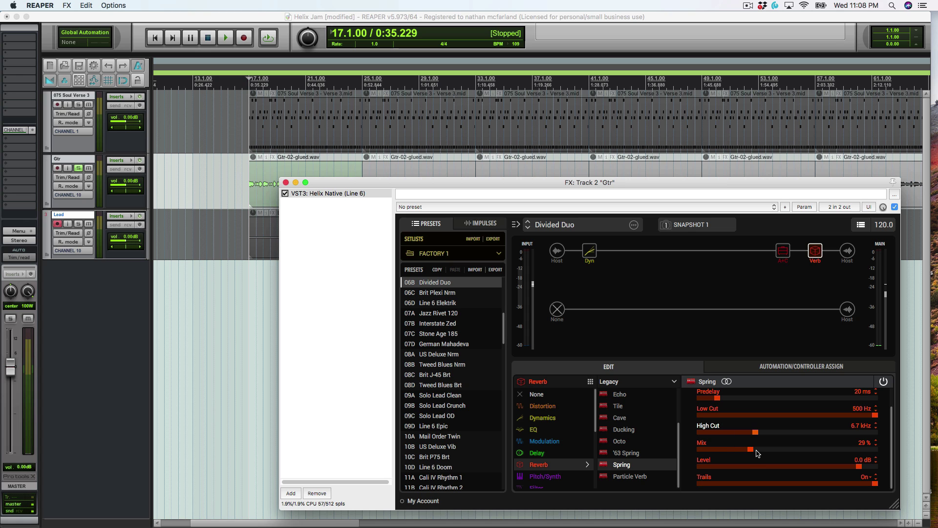
key("space")
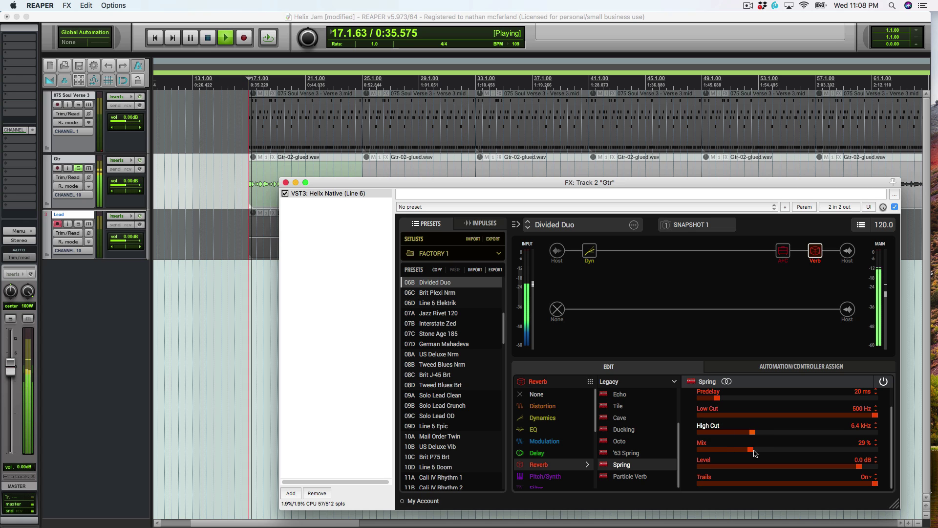
mouse_move(754, 454)
left_mouse_down()
mouse_move(767, 458)
mouse_move(756, 457)
left_mouse_up()
key("space")
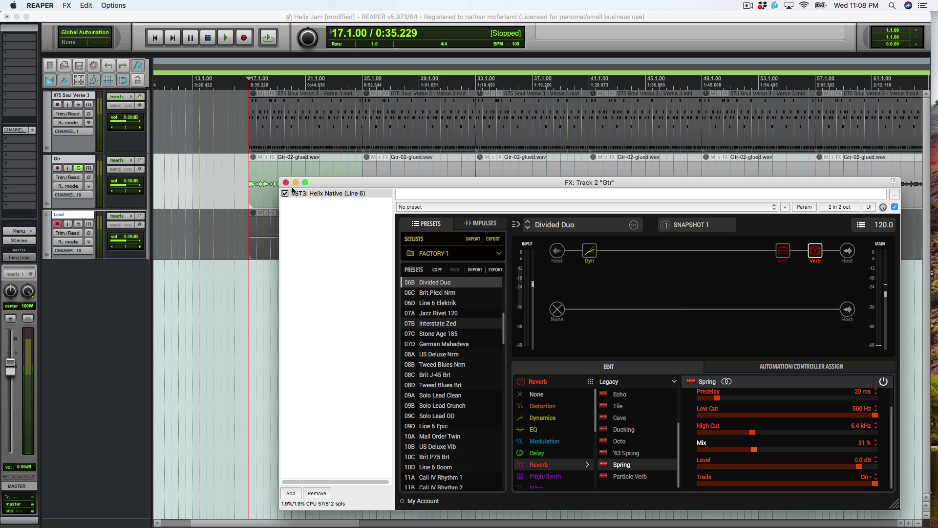
key("super+w")
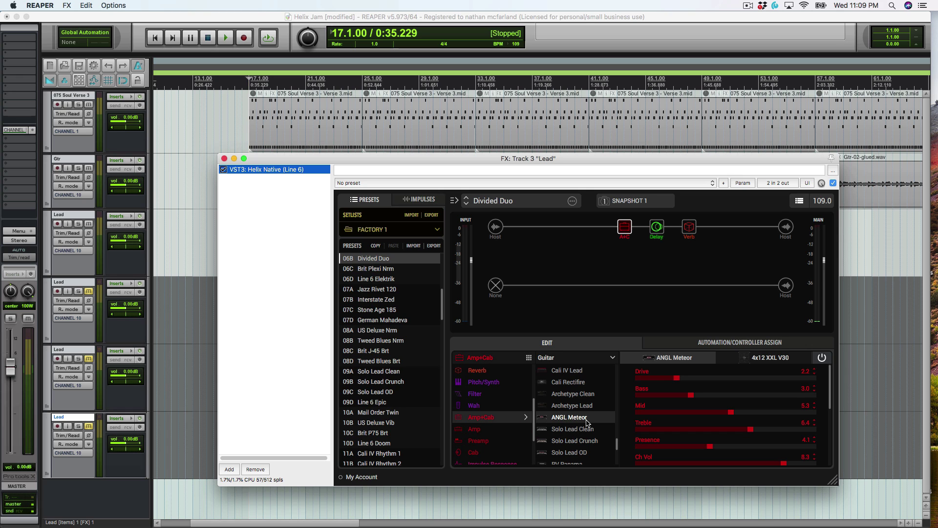
Step: Load the factory preset WhoWatt 100 on the Lead track and inspect its blocks
scroll(585, 422, "up", 2)
scroll(585, 421, "down", 5)
scroll(582, 420, "up", 3)
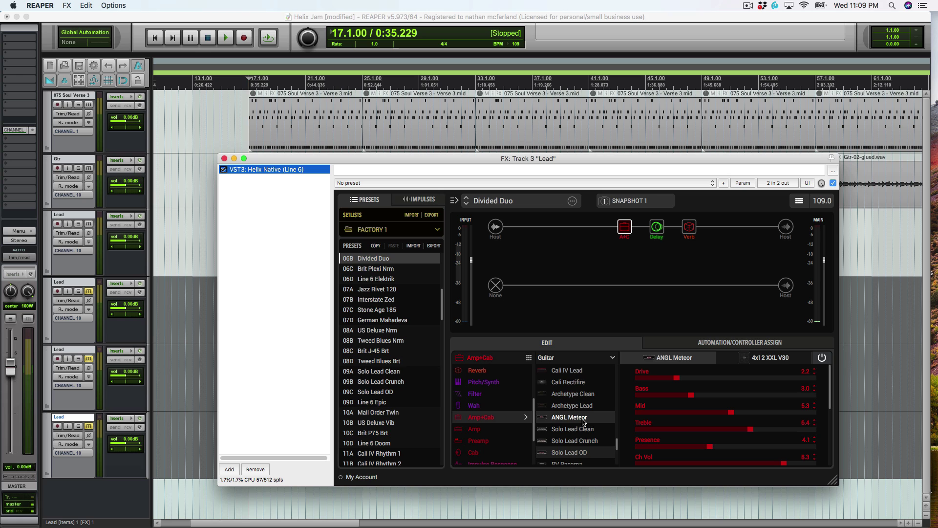
scroll(409, 381, "down", 2)
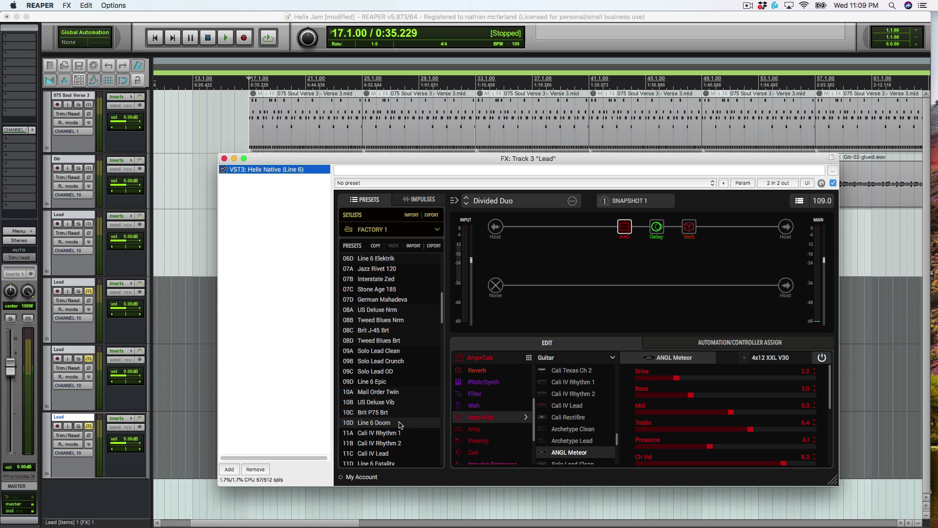
scroll(411, 443, "down", 8)
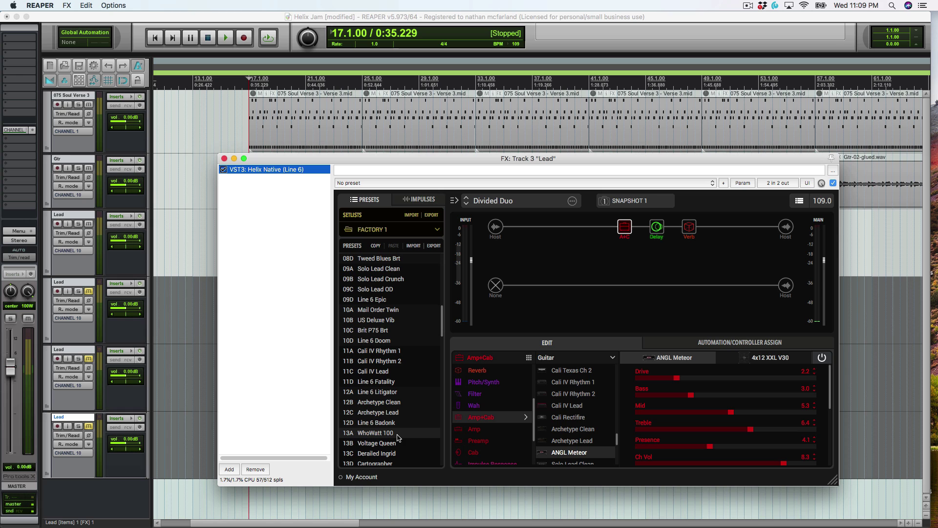
left_click(397, 433)
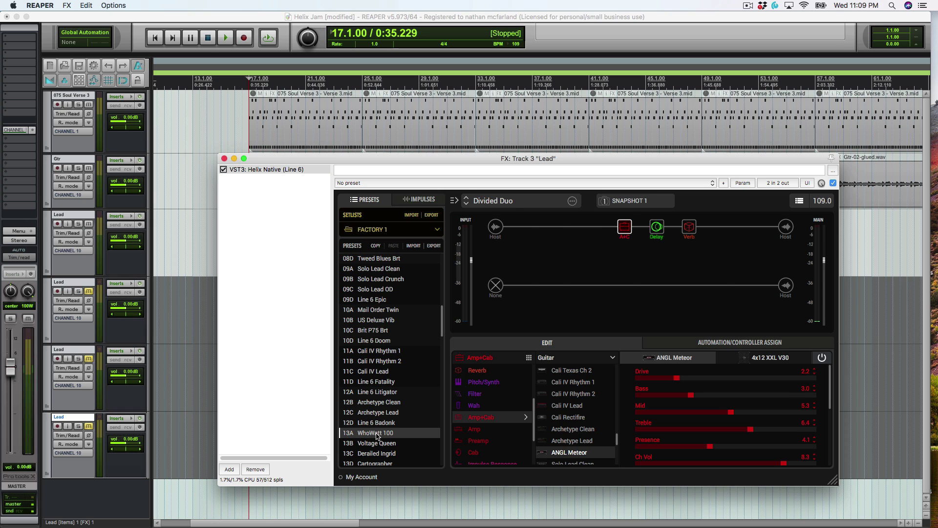
double_click(377, 433)
mouse_move(631, 294)
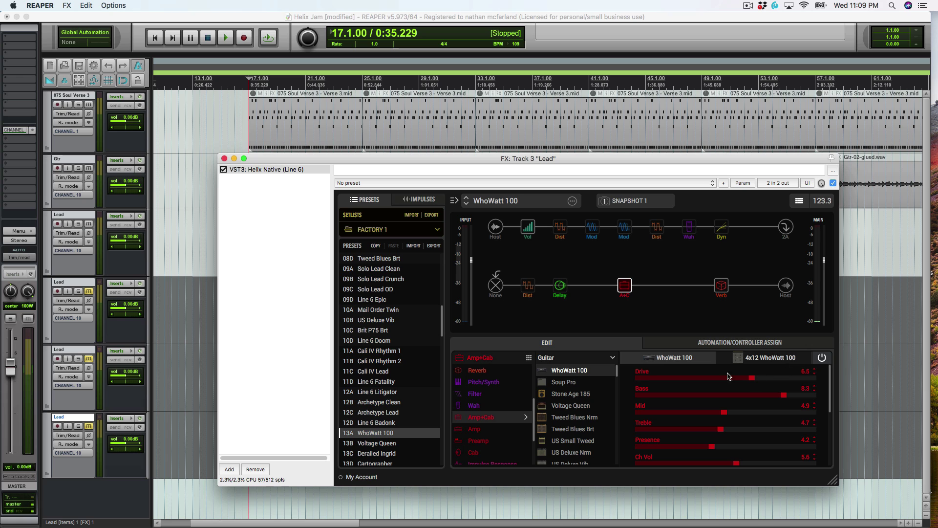
mouse_move(564, 292)
left_click(722, 288)
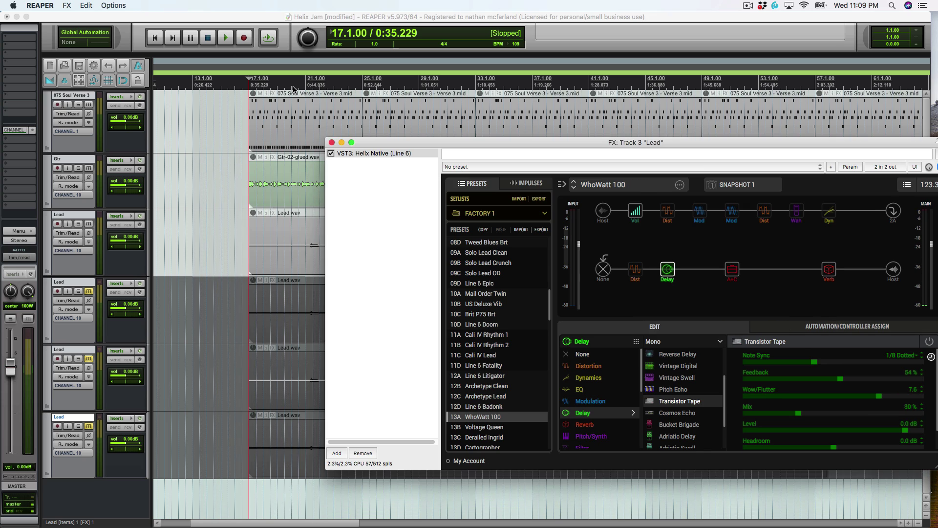
Step: Play the song from bar 20 and raise the Lead track's Helix Native main output level to 8 dB
left_click(292, 84)
key("space")
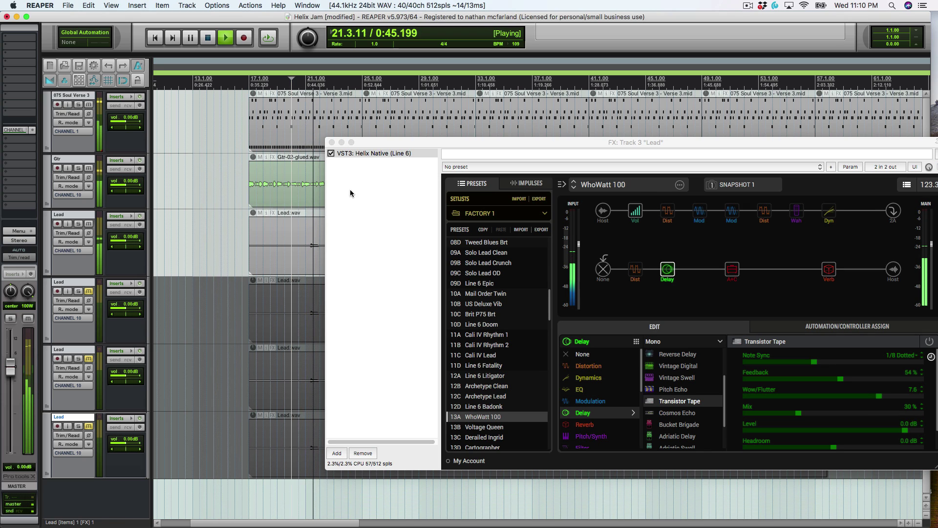
left_click_drag(658, 146, 581, 128)
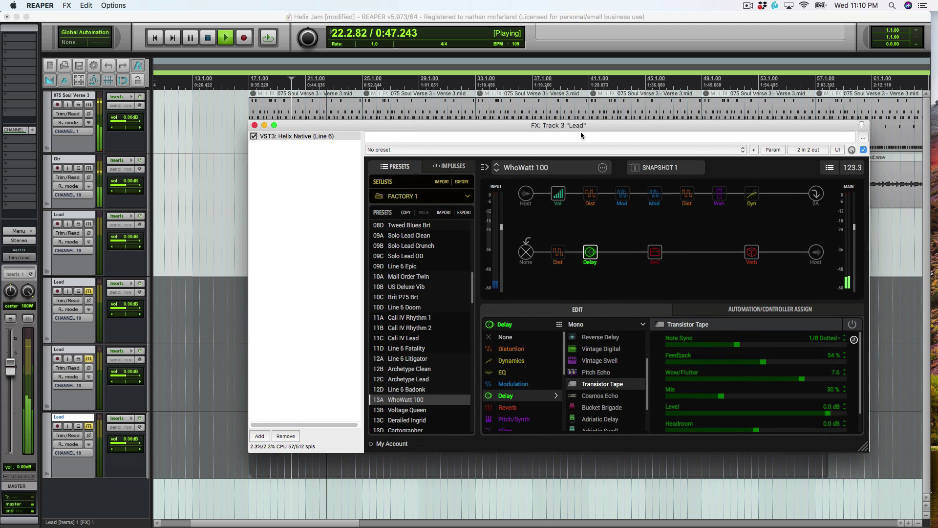
left_click_drag(854, 227, 856, 216)
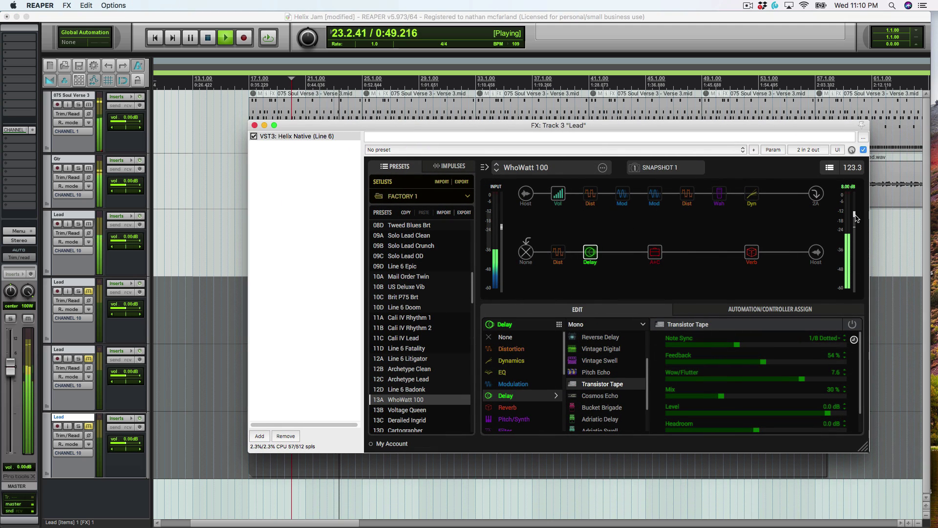
Step: Raise the WhoWatt 100 amp's Drive to 8.6 during playback, and stop playback
left_click(655, 252)
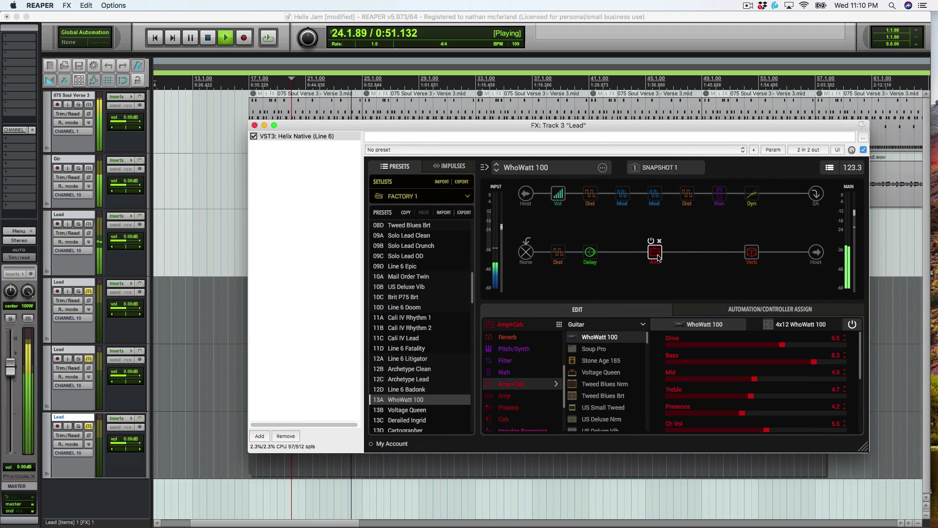
left_click_drag(782, 345, 821, 347)
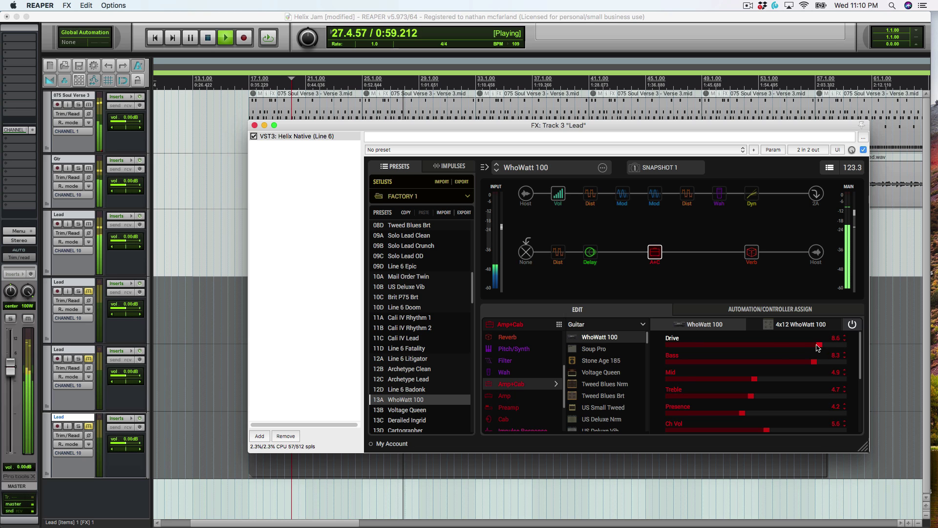
key("space")
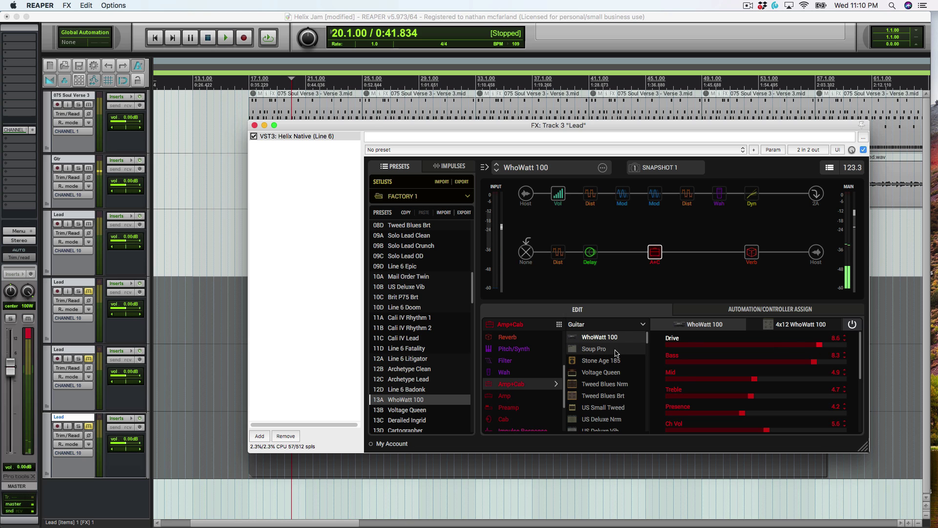
Step: Load the factory preset Archetype Lead on the Lead track and play the song from bar 21
left_click(417, 382)
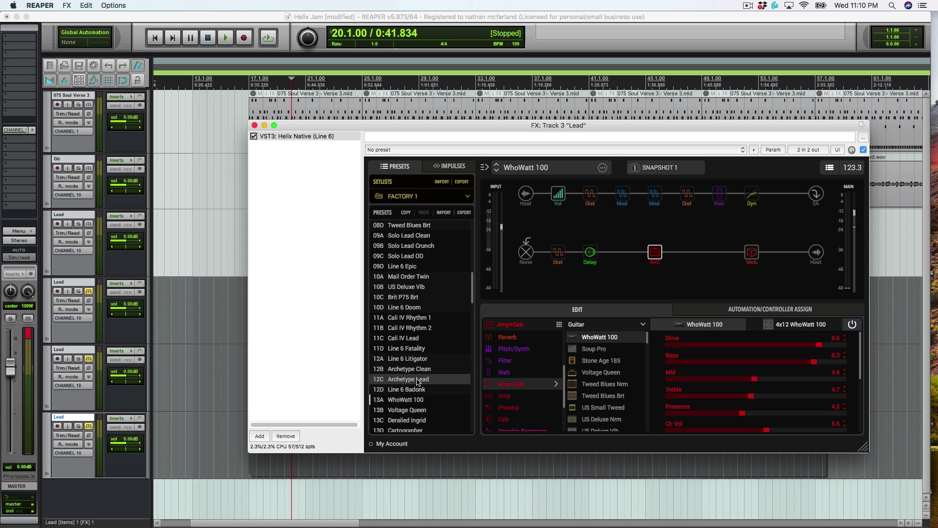
double_click(418, 383)
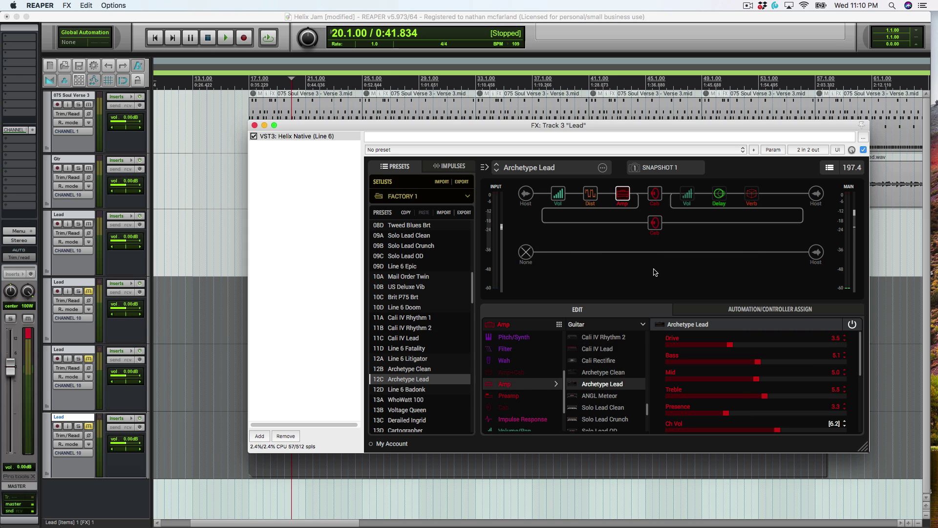
left_click_drag(392, 126, 486, 142)
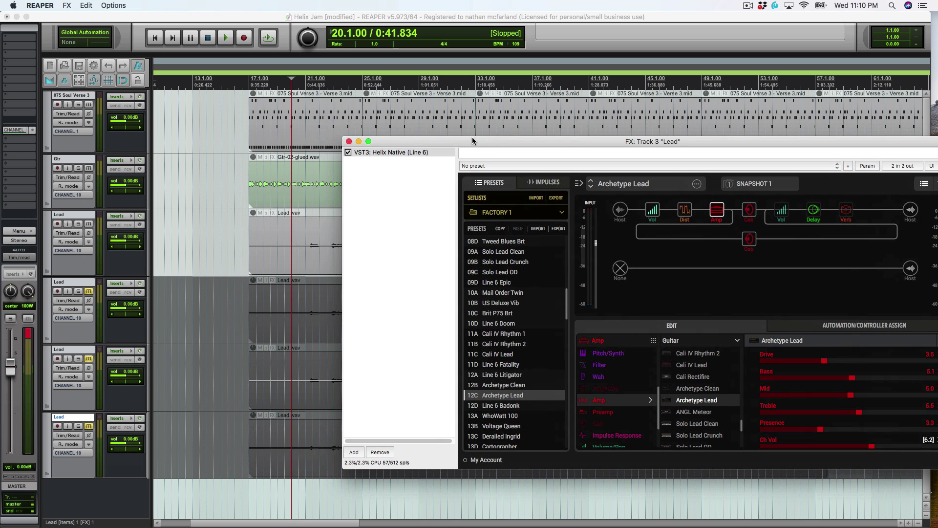
left_click(309, 87)
key("space")
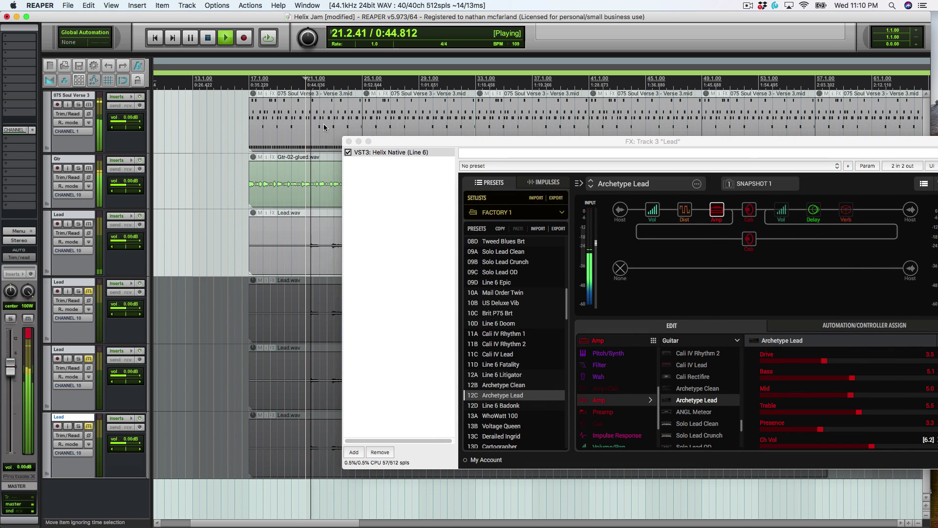
Step: Toggle the Dist block's bypass, and set the Archetype Lead amp's Drive to 4.3 and Ch Vol to 7.0
left_click_drag(855, 140, 728, 127)
left_click_drag(696, 347, 673, 353)
left_click(554, 186)
left_click(554, 186)
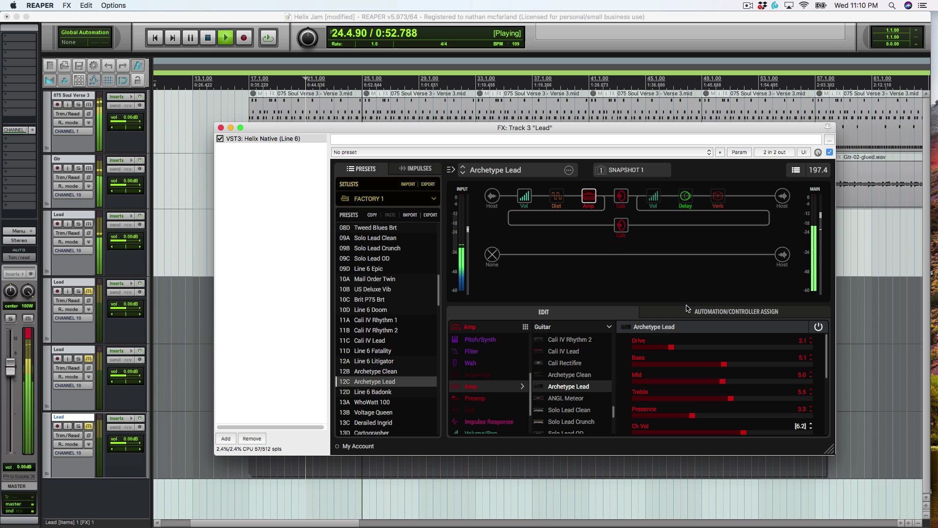
left_click_drag(682, 343, 712, 352)
left_click_drag(744, 433, 758, 437)
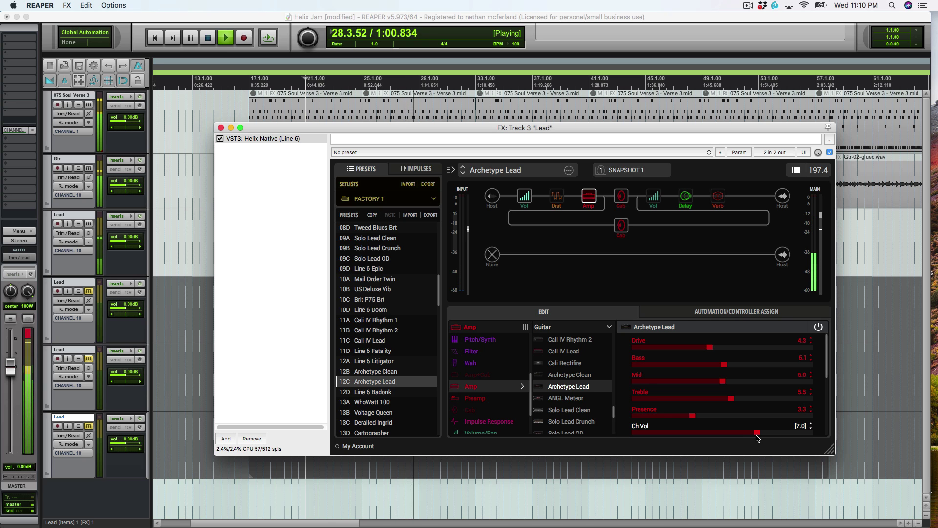
Step: Raise the Simple Delay's Mix to 52 %
mouse_move(614, 223)
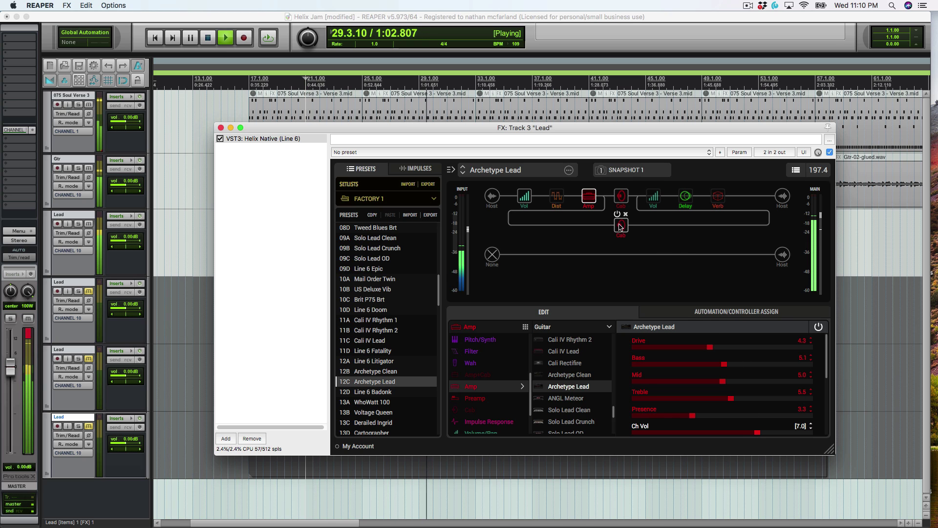
mouse_move(687, 193)
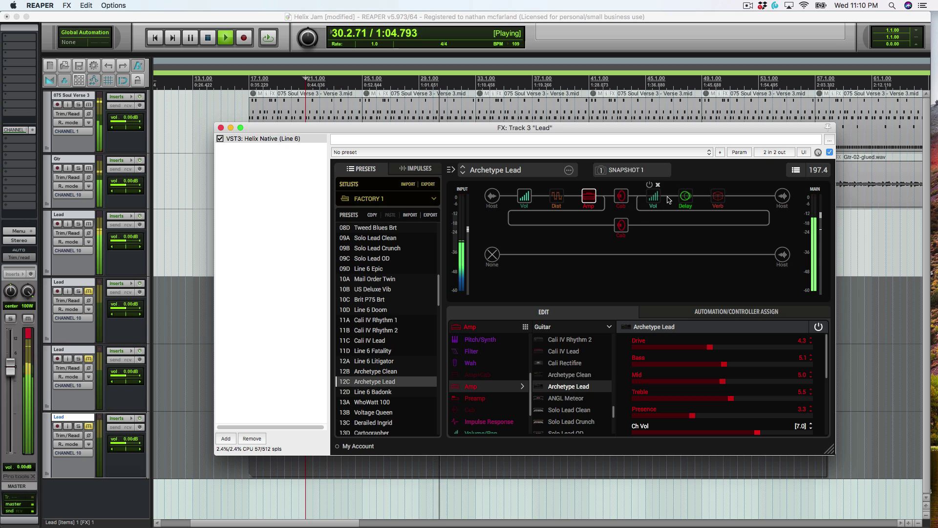
left_click(686, 196)
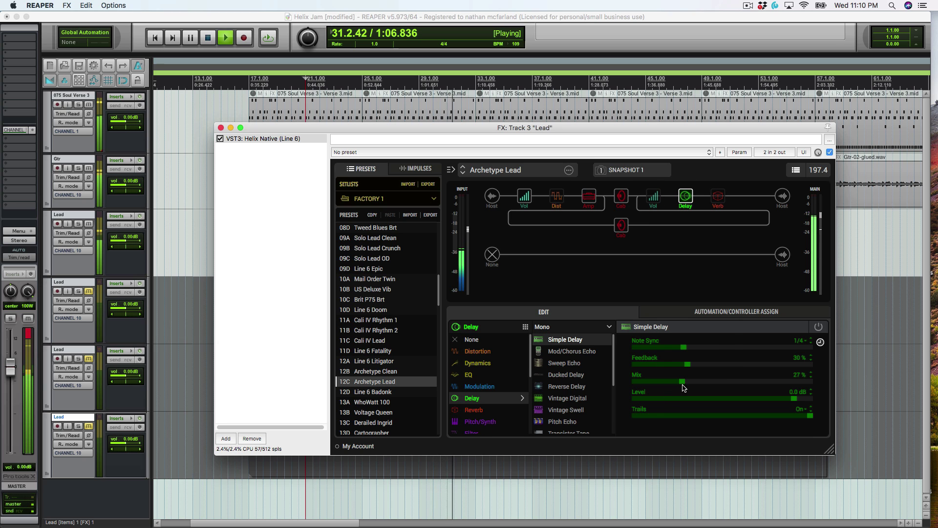
left_click_drag(684, 382, 726, 386)
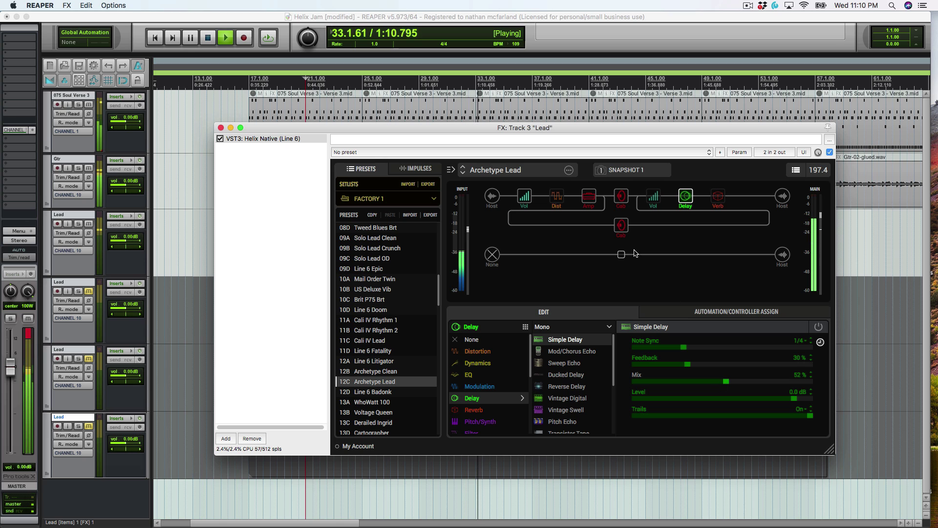
Step: Bypass and re-enable each of the two parallel Cab blocks in turn to compare their sound
left_click(618, 214)
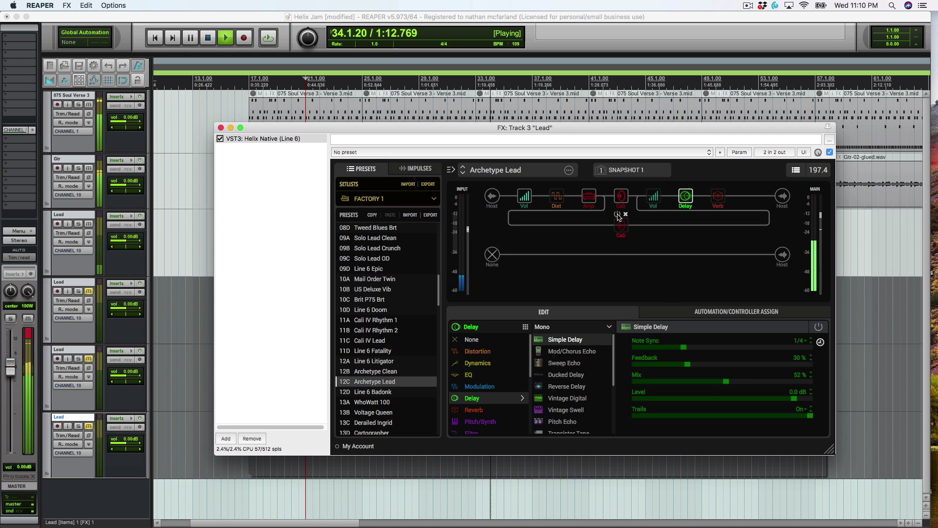
left_click(618, 215)
left_click(618, 185)
left_click(617, 185)
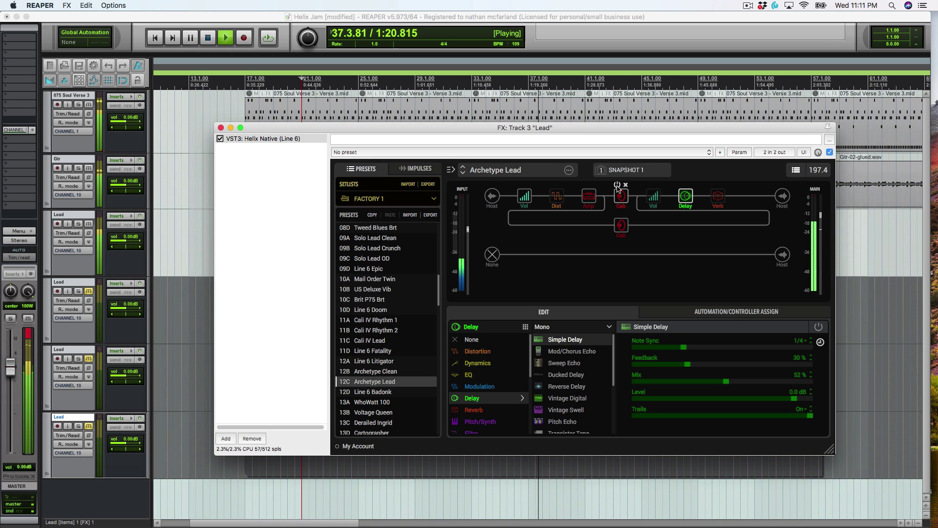
Step: Set the Hall reverb's Mix to 22 % and the Simple Delay's Mix to 77 %, and stop playback
left_click(717, 197)
mouse_move(677, 419)
left_mouse_down()
mouse_move(697, 417)
mouse_move(669, 419)
left_mouse_up()
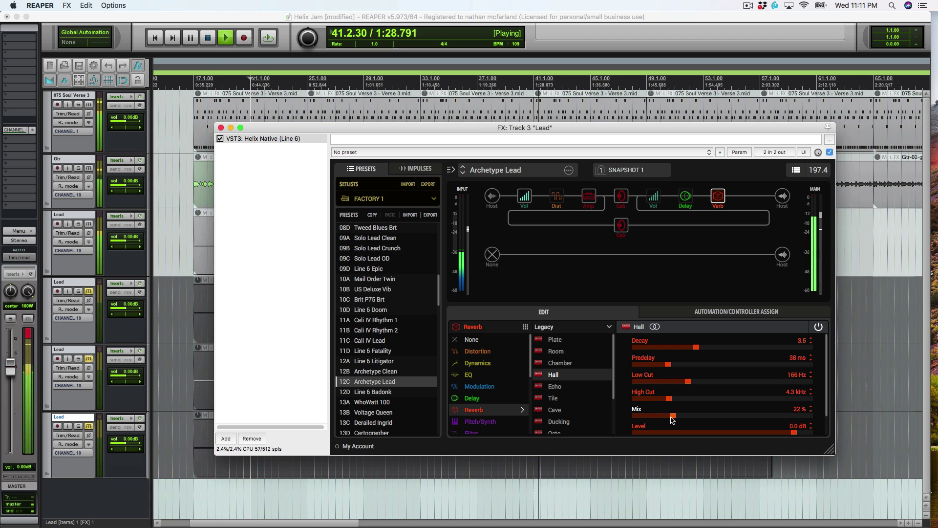
left_click(685, 197)
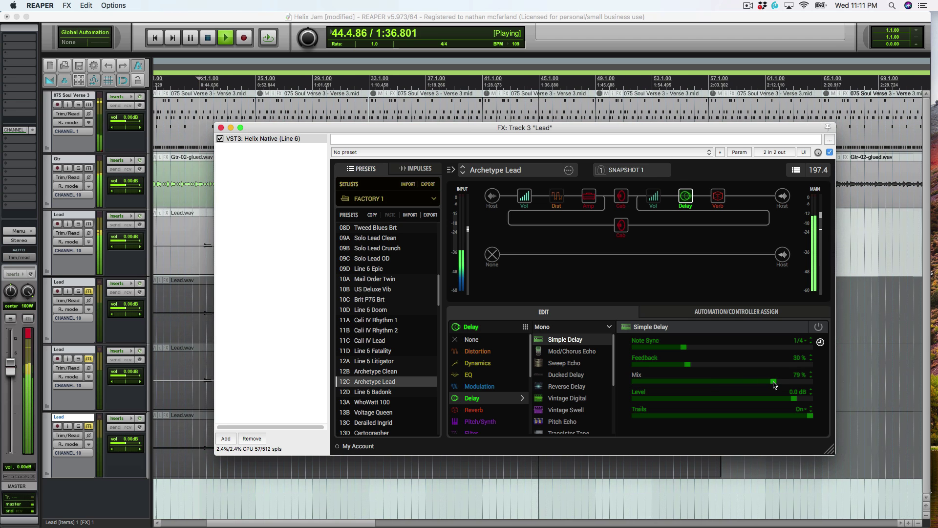
left_click_drag(775, 385, 769, 385)
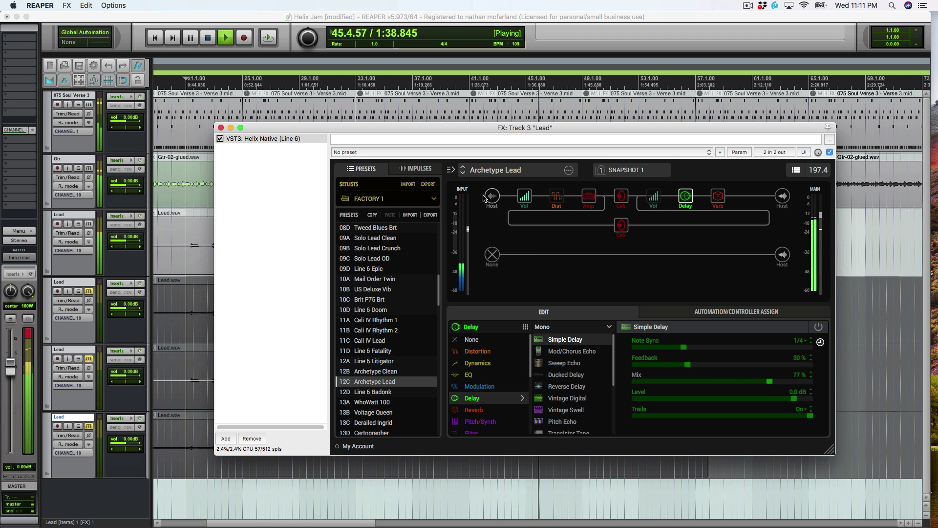
key("space")
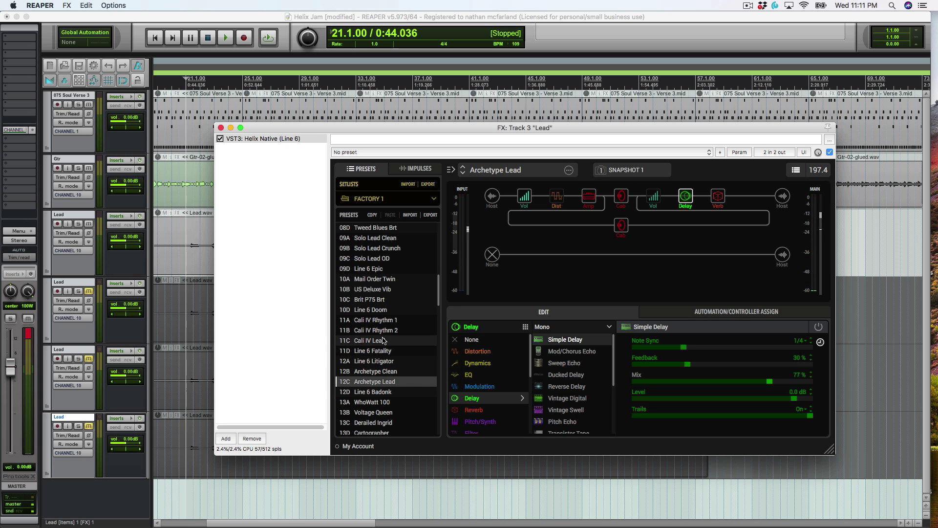
Step: Load the factory preset Placater Dirty, play the song from bar 21 and reposition the plug-in window so all its controls are visible
scroll(386, 354, "down", 5)
scroll(383, 346, "down", 4)
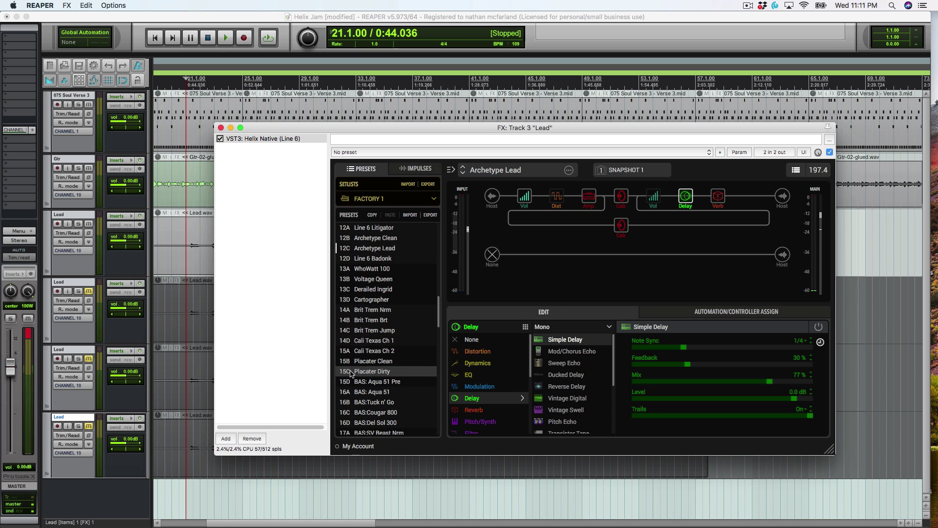
left_click(359, 372)
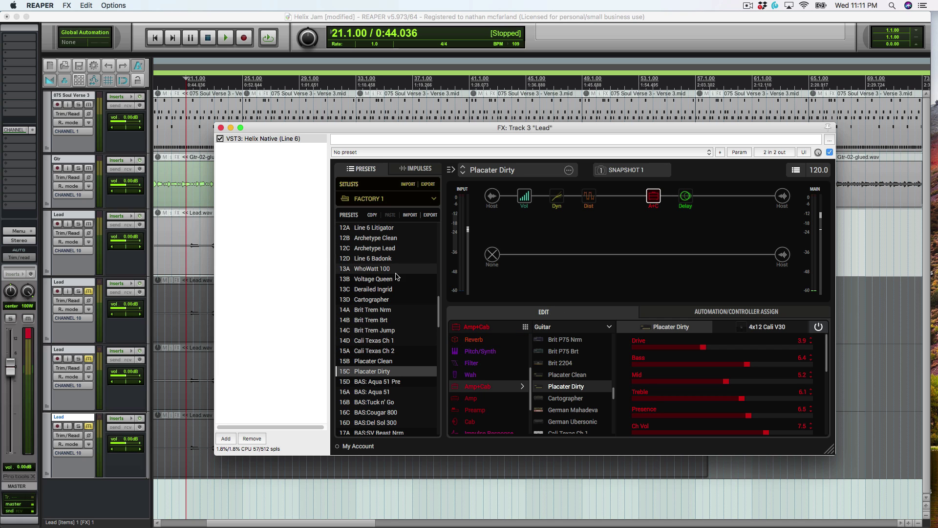
key("space")
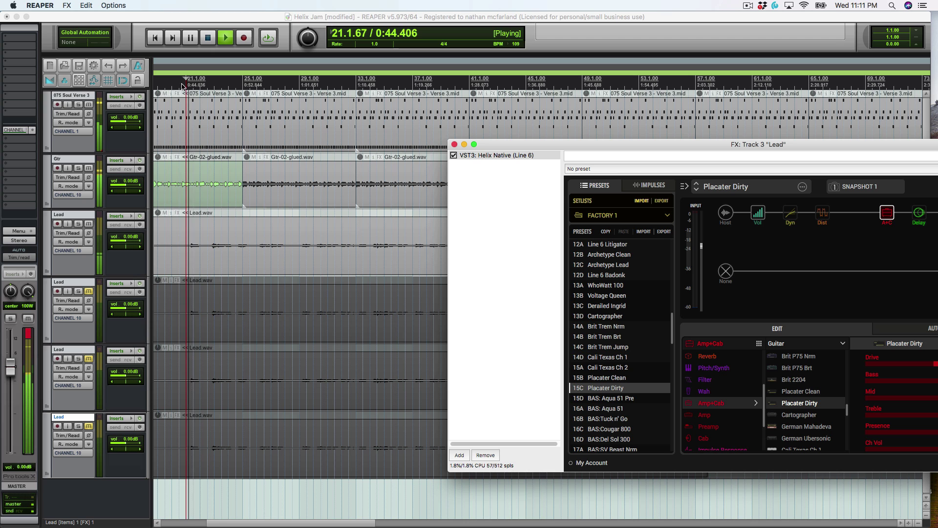
left_click_drag(682, 143, 451, 116)
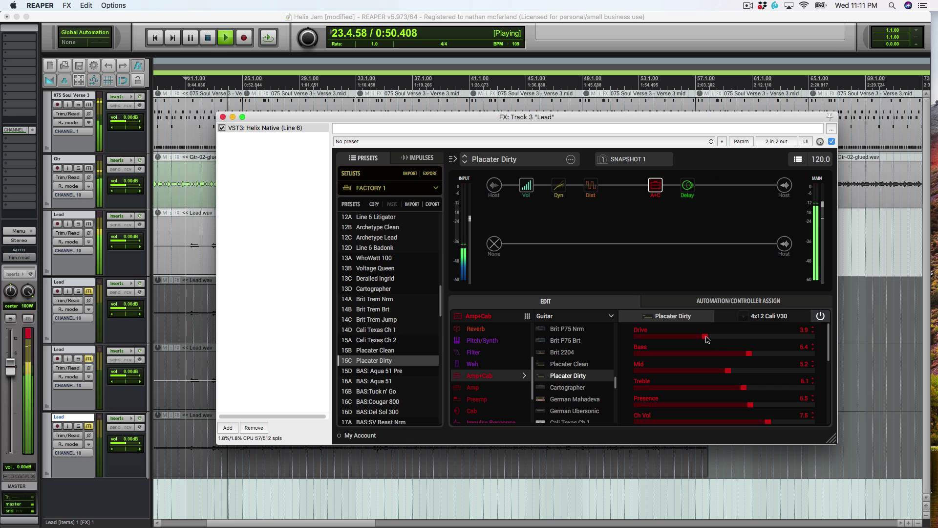
Step: On the 4x12 Cali V30 cab, set Mic to 121 Ribbon, Low Cut to 110 Hz, High Cut to 8.2 kHz and Early Reflections to about 16 %
left_click(746, 318)
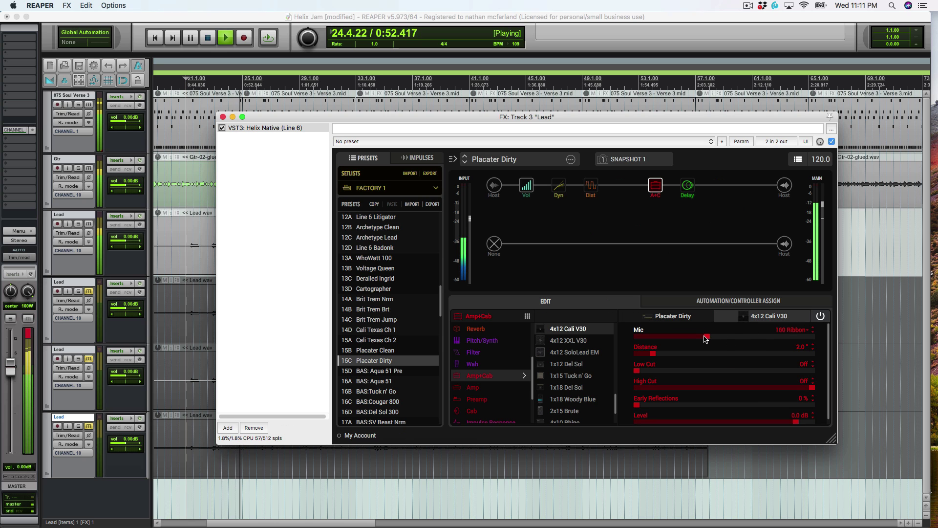
left_click_drag(676, 342, 690, 348)
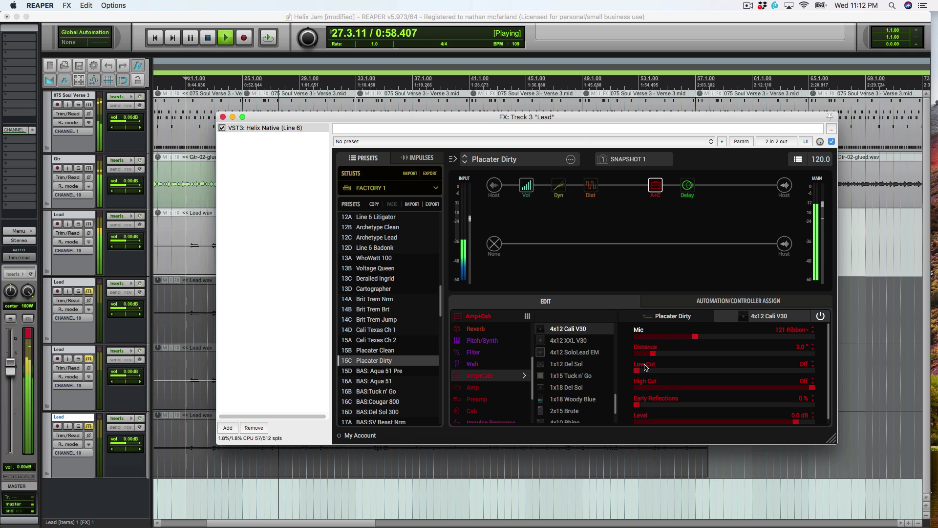
left_click_drag(639, 373, 671, 375)
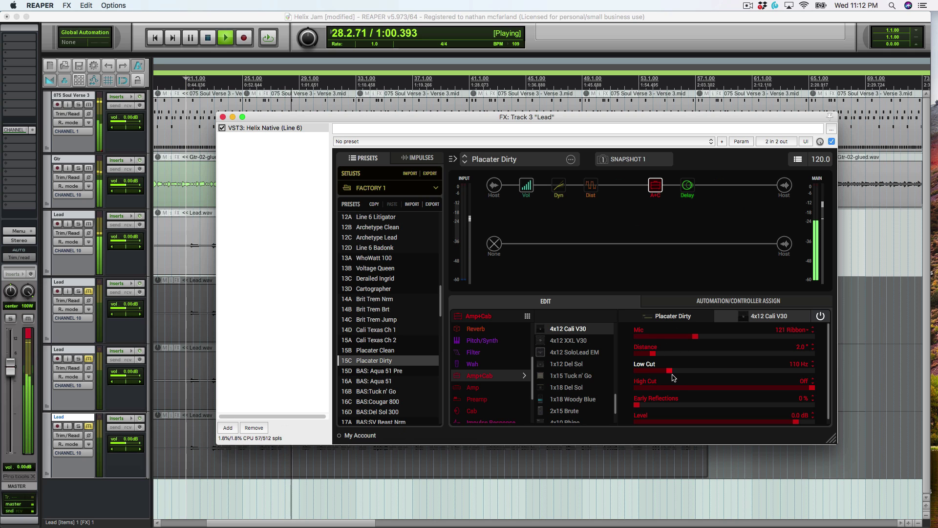
left_click_drag(813, 389, 703, 397)
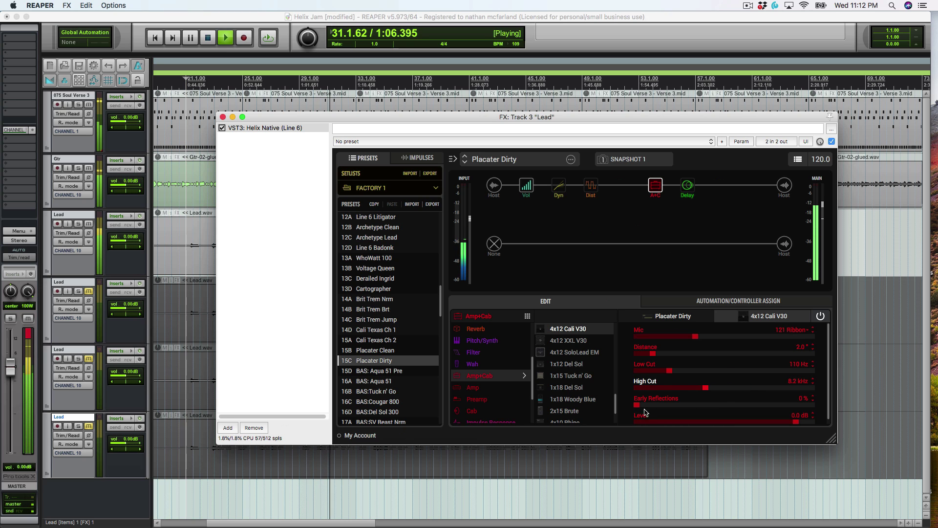
left_click_drag(638, 405, 667, 411)
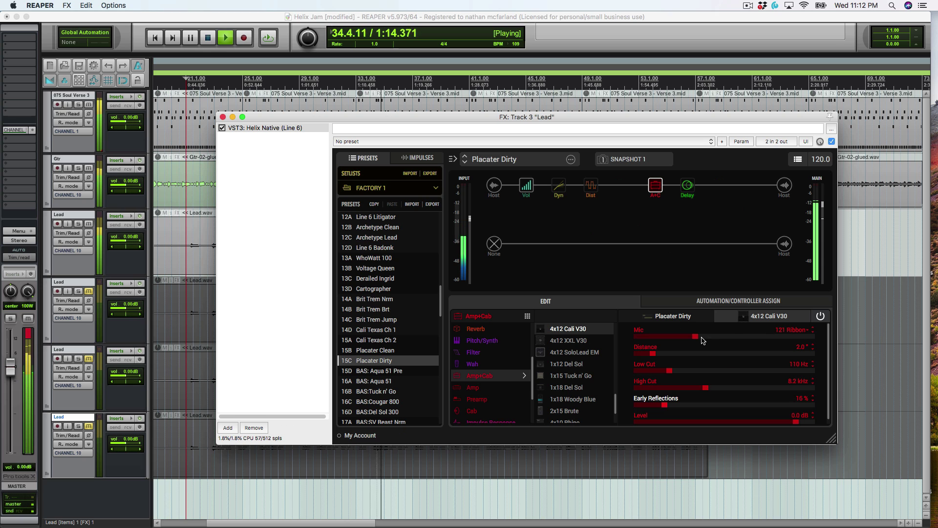
Step: Change the cab's Mic to 57 Dynamic and its High Cut to 12.6 kHz, and replay the song from bar 21
left_click_drag(696, 339, 660, 339)
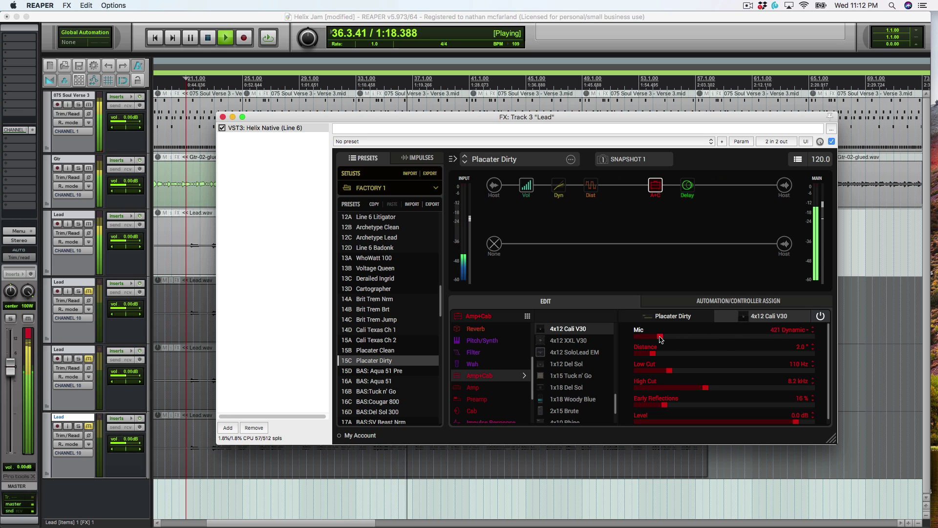
left_click_drag(707, 391, 746, 393)
key("space")
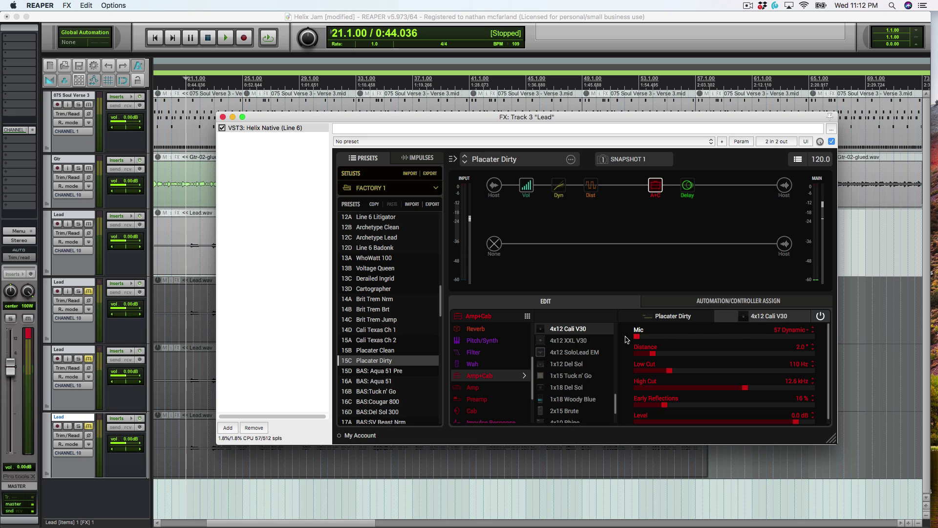
key("space")
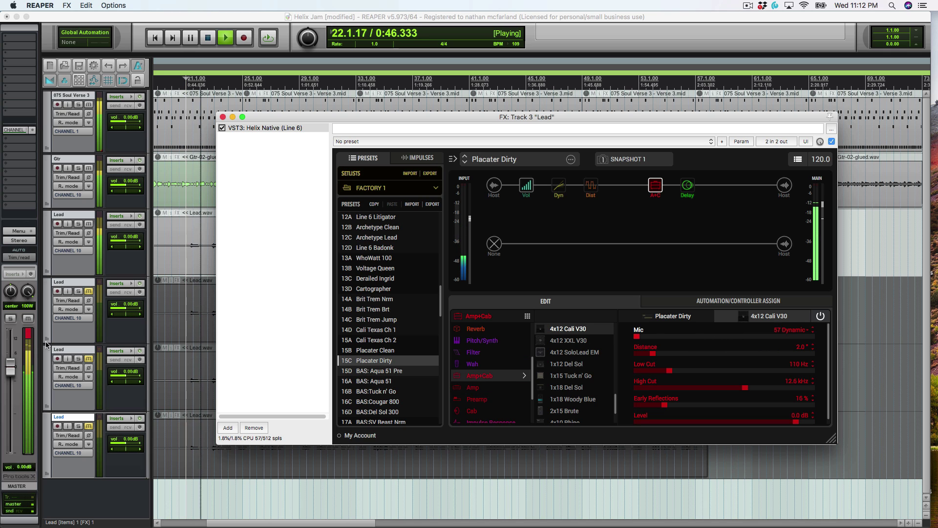
left_click(192, 344)
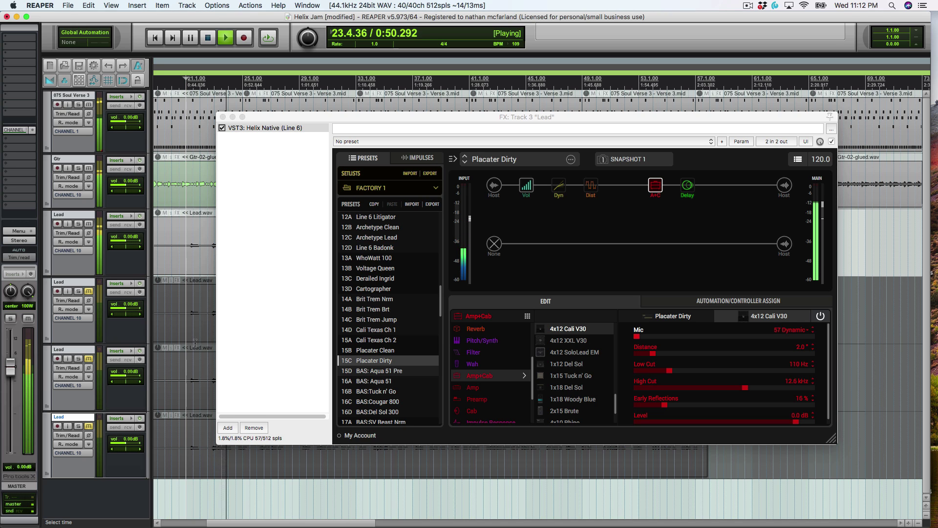
Step: Set the Dual Delay's Left Mix to 75 % and look through its remaining parameters
left_click(687, 184)
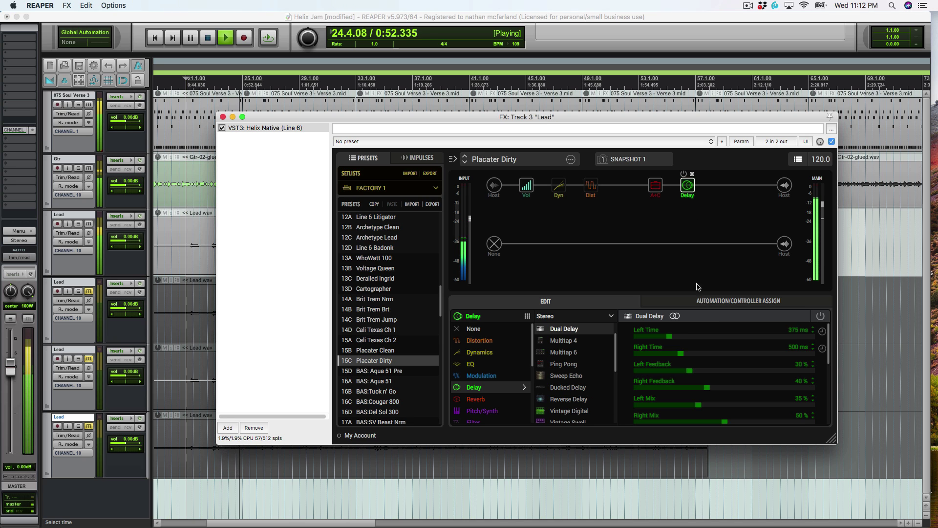
left_click_drag(699, 405, 775, 410)
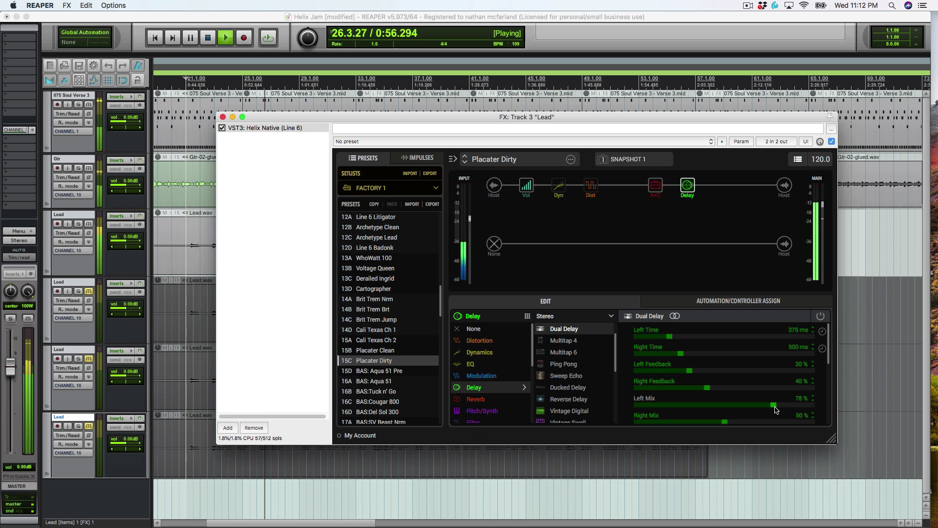
left_click_drag(777, 409, 771, 409)
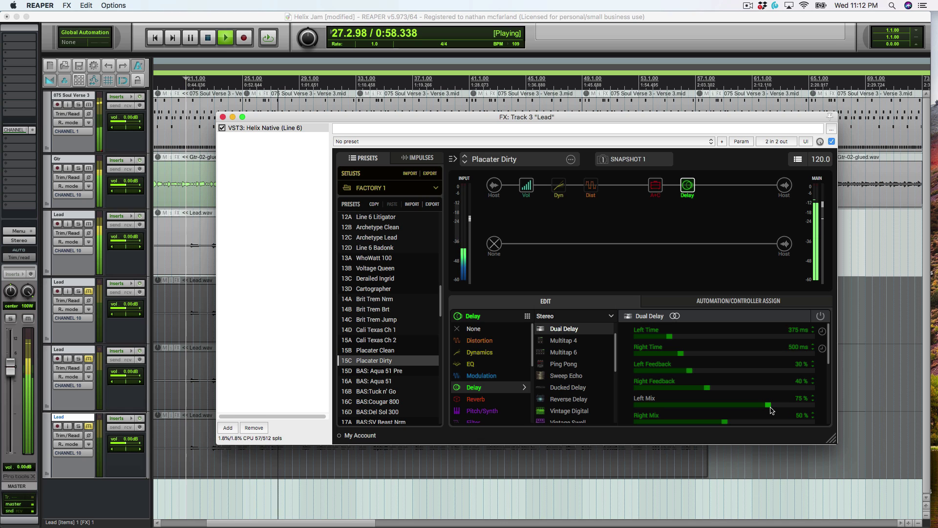
scroll(770, 378, "down", 2)
scroll(770, 378, "down", 2)
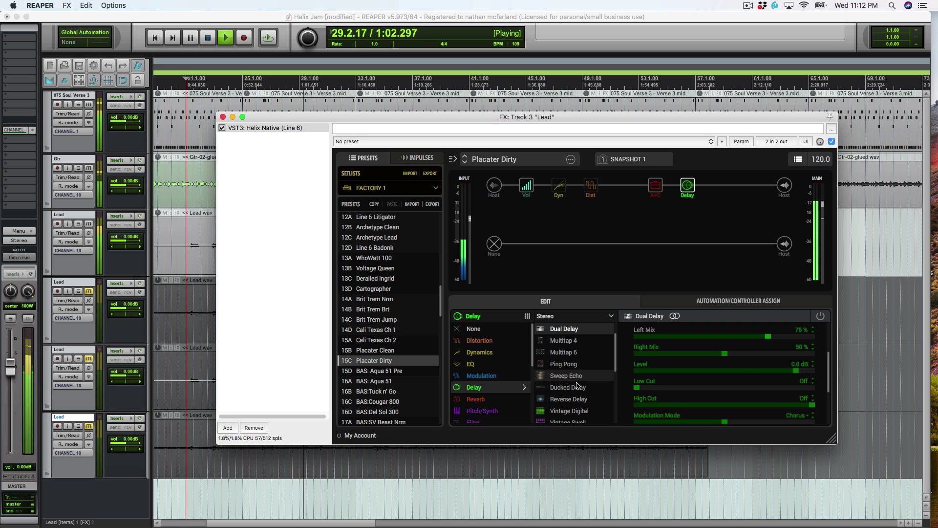
Step: Try the stereo Cosmos Echo model in the Delay block with its Mix at 19 %
scroll(576, 384, "down", 5)
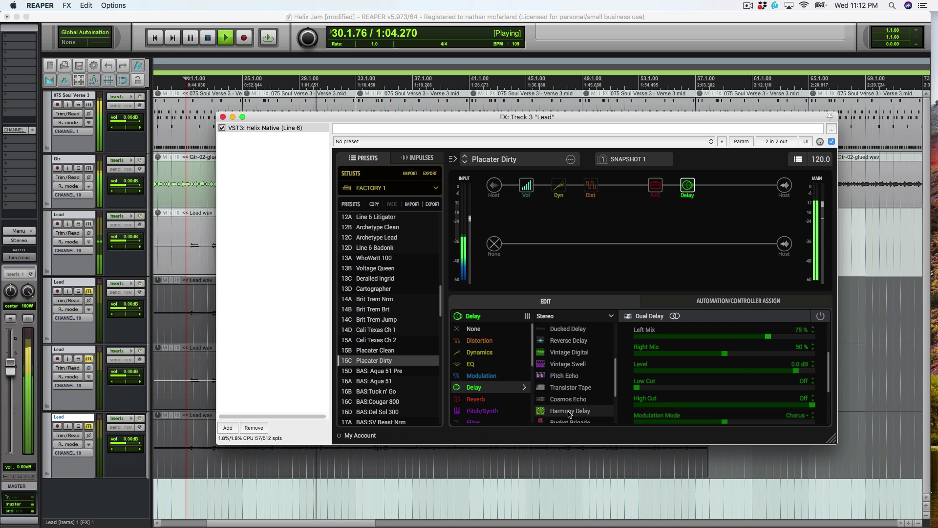
left_click(569, 399)
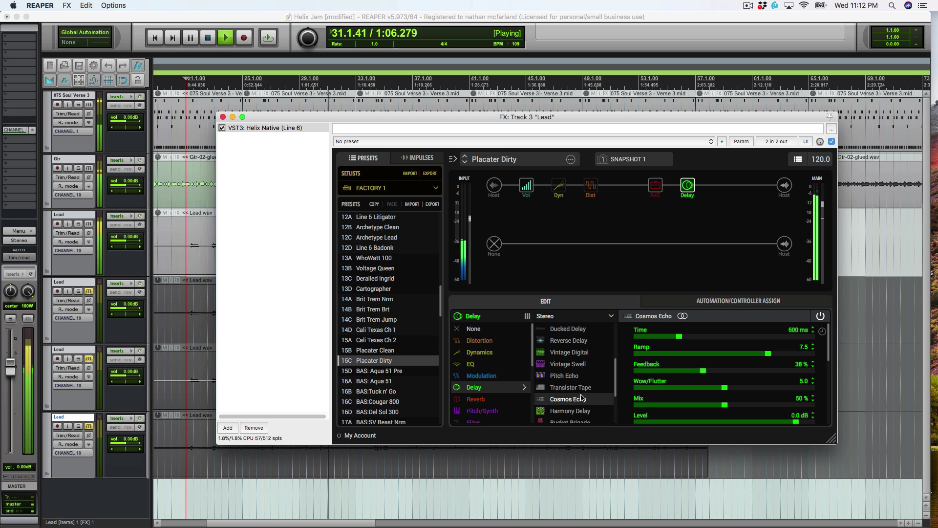
left_click_drag(699, 407, 674, 405)
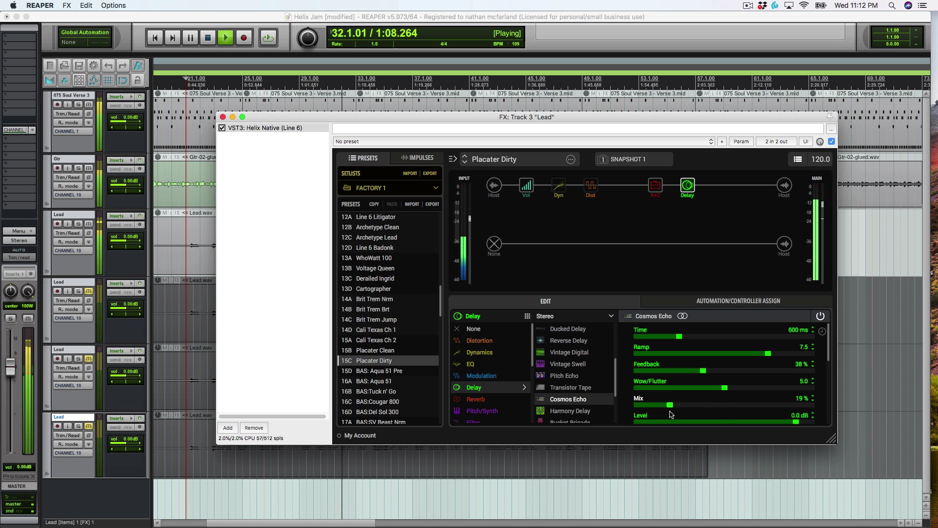
Step: Switch the Delay block to Bucket Brigade with Note Sync at 1/4 and Mix at 27 %, and stop playback
scroll(585, 396, "down", 2)
left_click(585, 396)
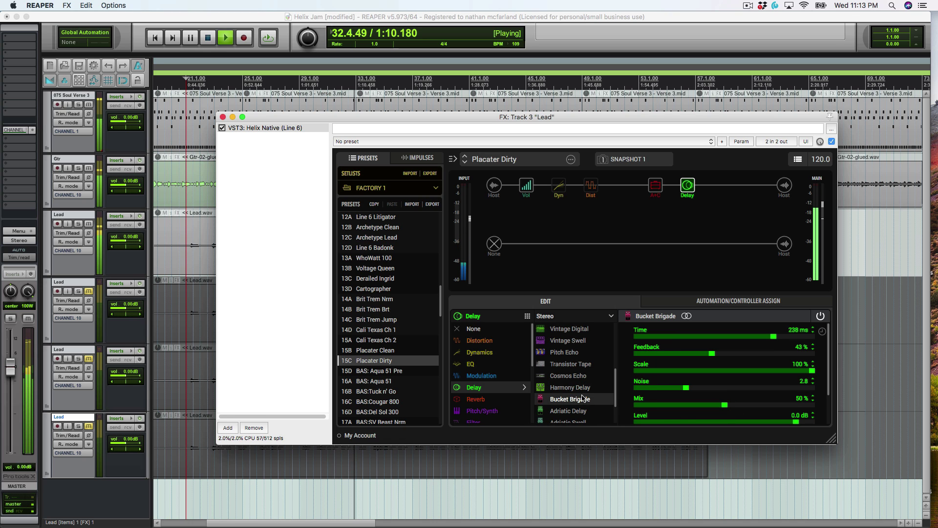
left_click_drag(721, 407, 679, 406)
left_click(823, 331)
left_click_drag(718, 342, 686, 341)
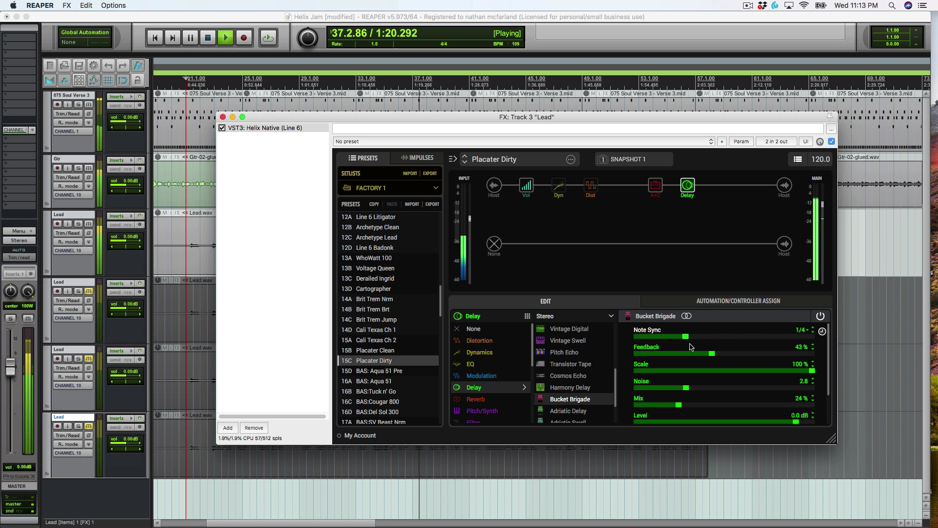
left_click_drag(682, 404, 688, 408)
key("space")
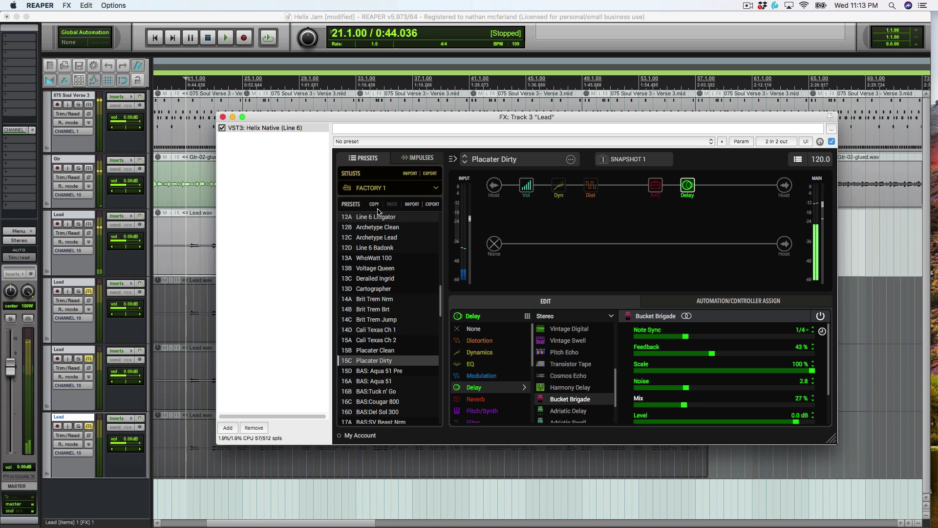
Step: Close the plug-in window, unmute and solo the second Lead track, open its Helix Native, and mute the first Lead track
left_click(223, 118)
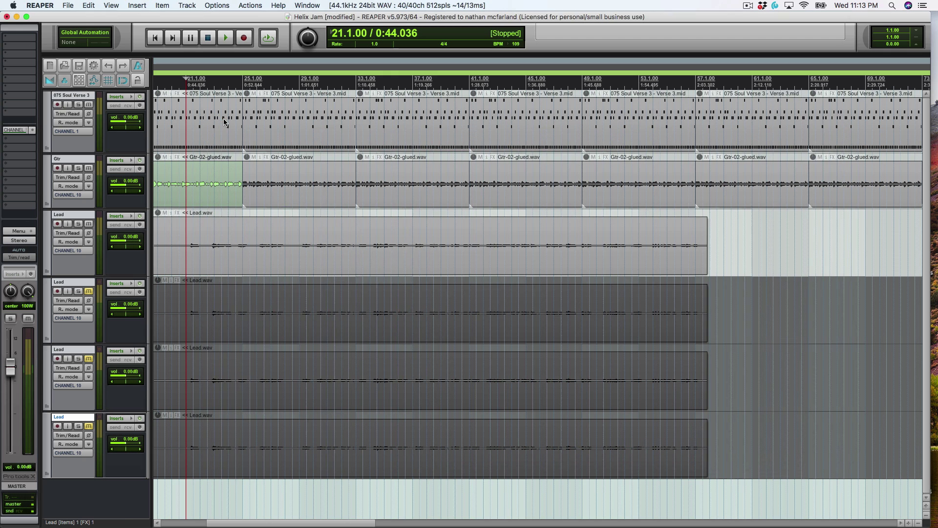
left_click(89, 291)
left_click(78, 291)
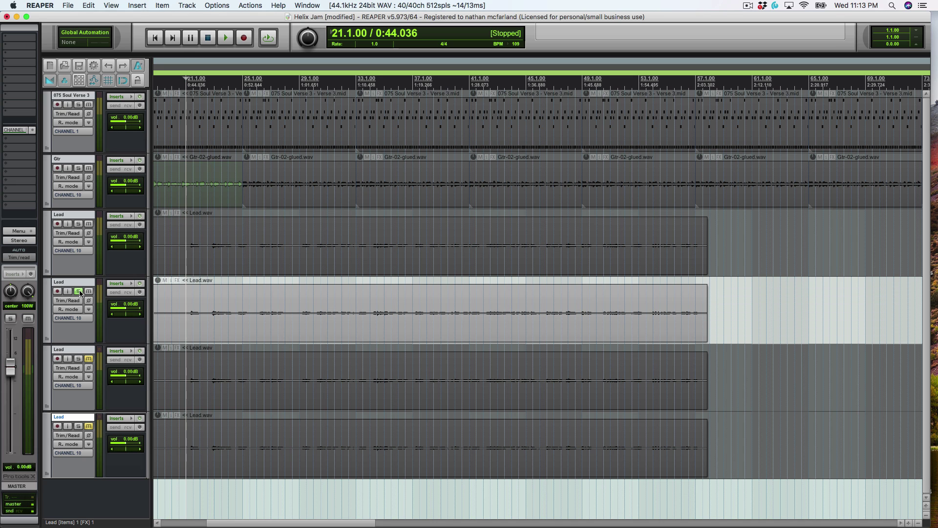
left_click(115, 284)
left_click(89, 224)
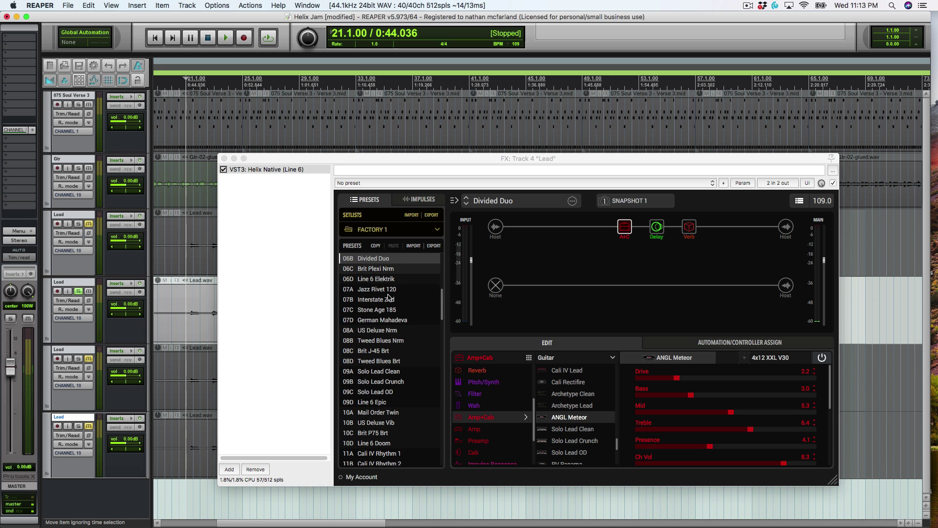
Step: Load the factory preset Divided Duo on the second Lead track and play it from bar 21
scroll(395, 330, "down", 3)
scroll(386, 318, "up", 7)
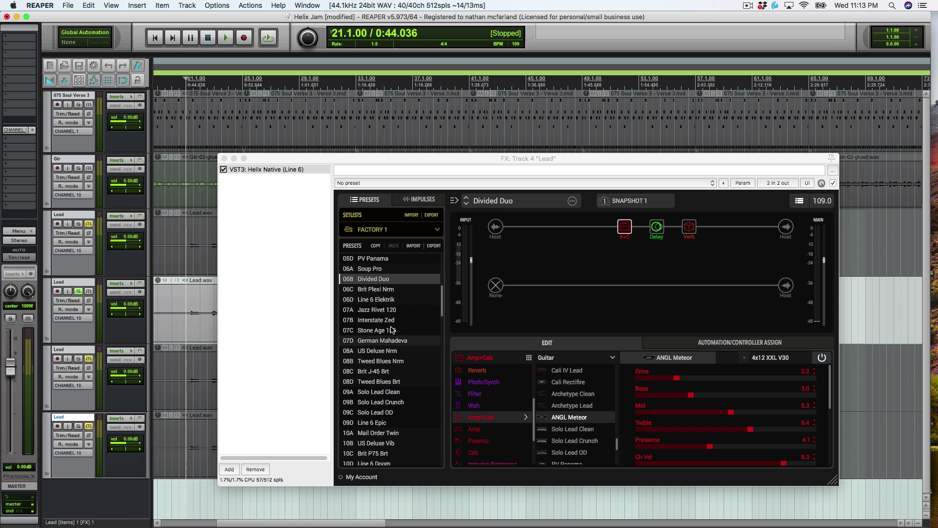
left_click(376, 302)
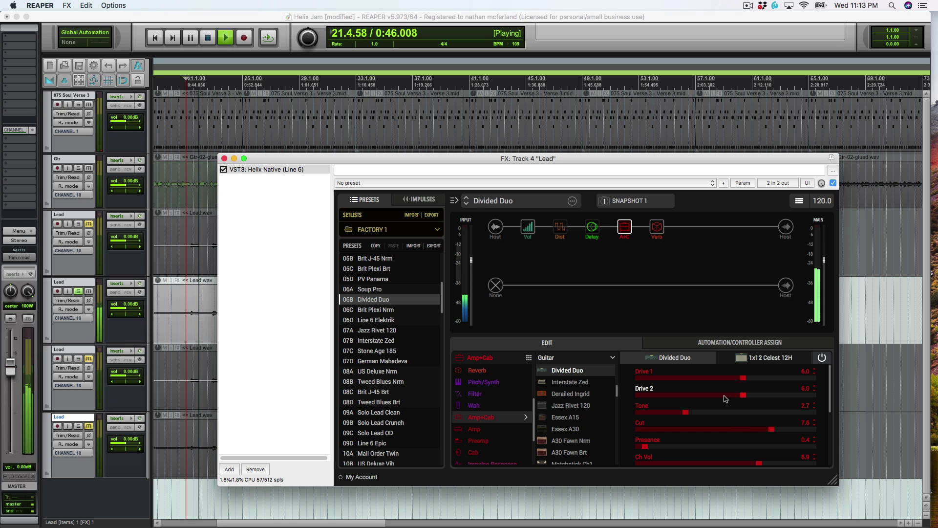
Step: Set the Divided Duo amp's Drive 1 to 9.4, Drive 2 to 9.9 and Tone to 4.5
left_click_drag(747, 401, 763, 398)
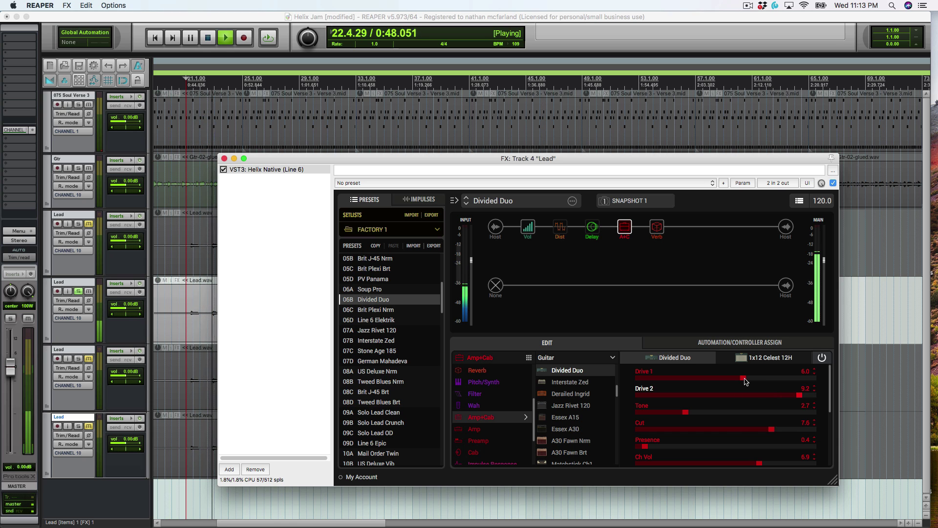
left_click(804, 378)
left_click_drag(802, 402, 813, 398)
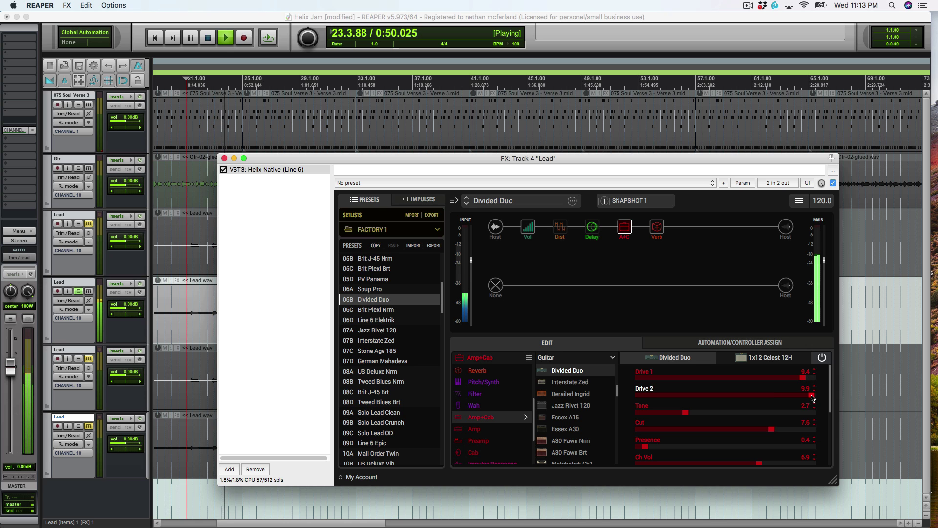
left_click_drag(701, 415, 728, 416)
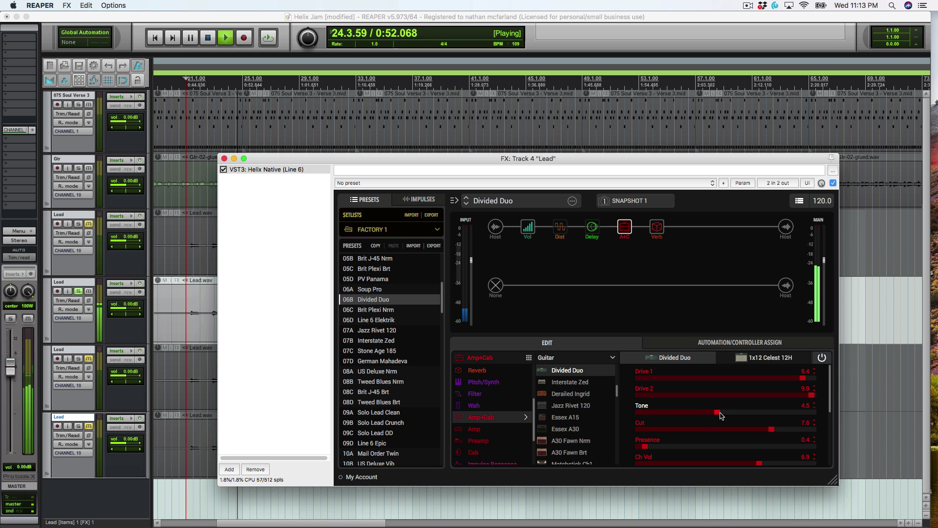
Step: Set the Divided Duo amp's Tone to 5.5 and Cut to 2.6, and its cab's Mic to 421 Dynamic, Low Cut 120 Hz and Early Reflections 18 %
left_click_drag(781, 430, 813, 434)
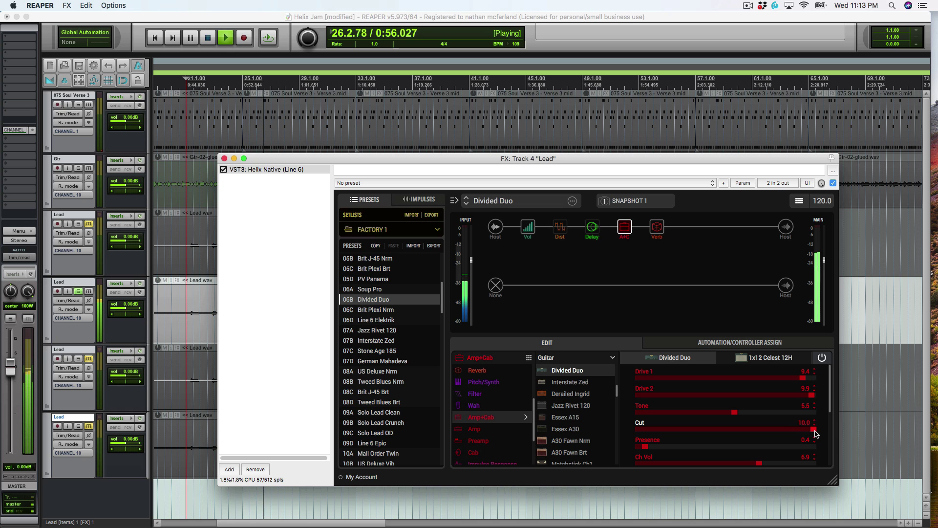
left_click_drag(684, 440, 655, 440)
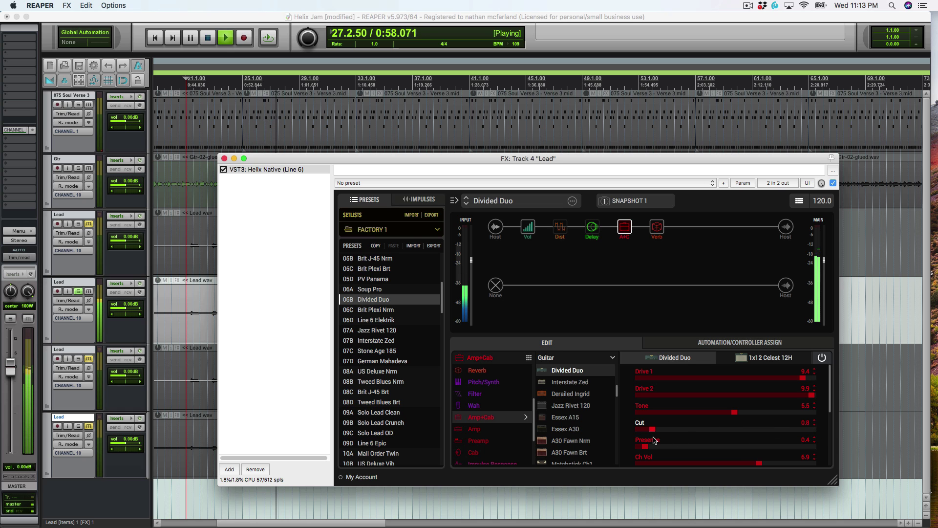
left_click(768, 357)
left_click_drag(638, 379, 663, 379)
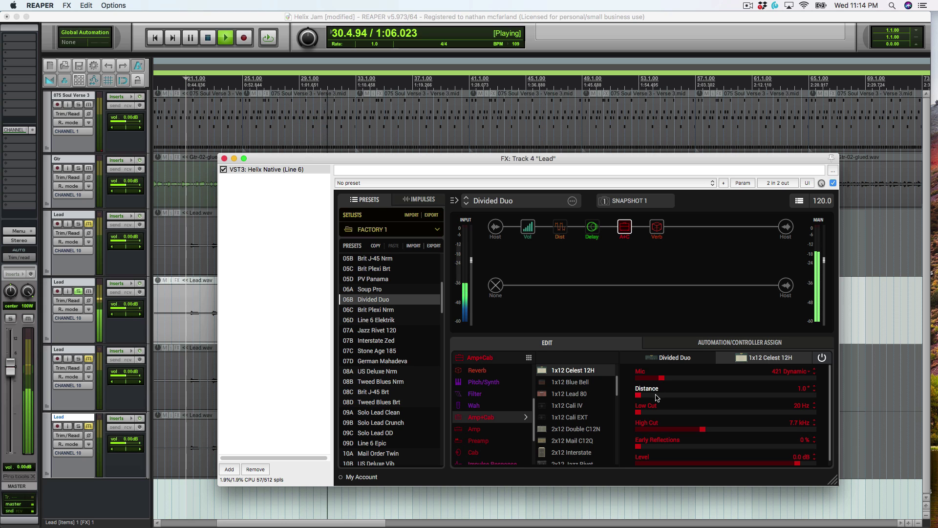
left_click_drag(638, 412, 670, 450)
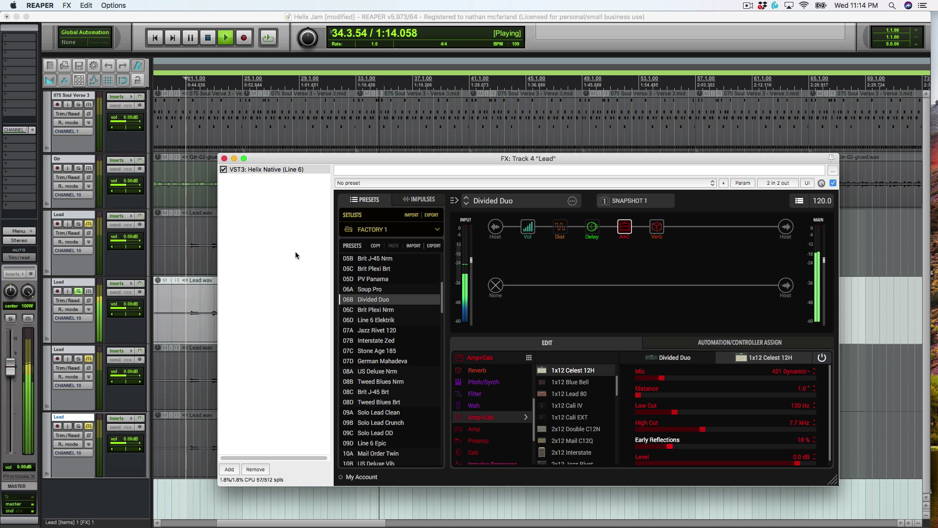
Step: Unsolo the second Lead track, close the plug-in window, and play the full mix from bar 21
left_click(81, 293)
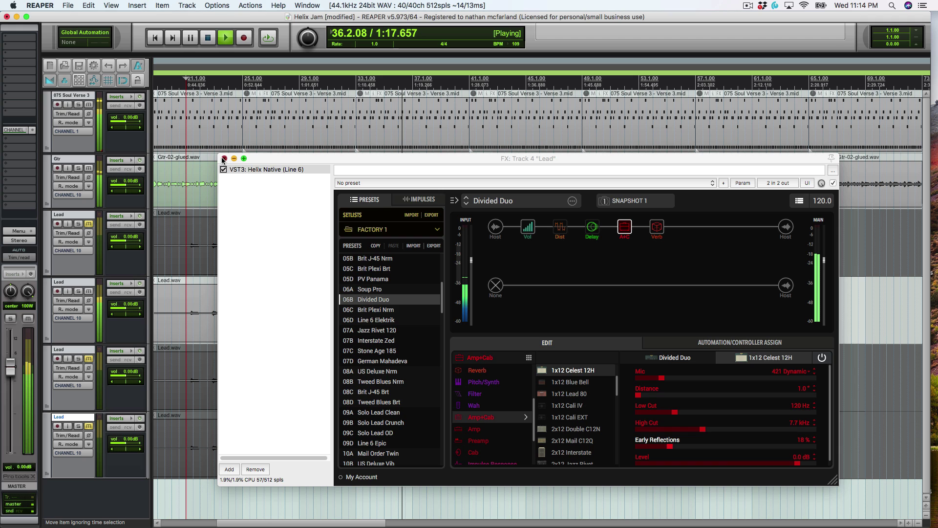
left_click(224, 159)
left_click(222, 167)
key("space")
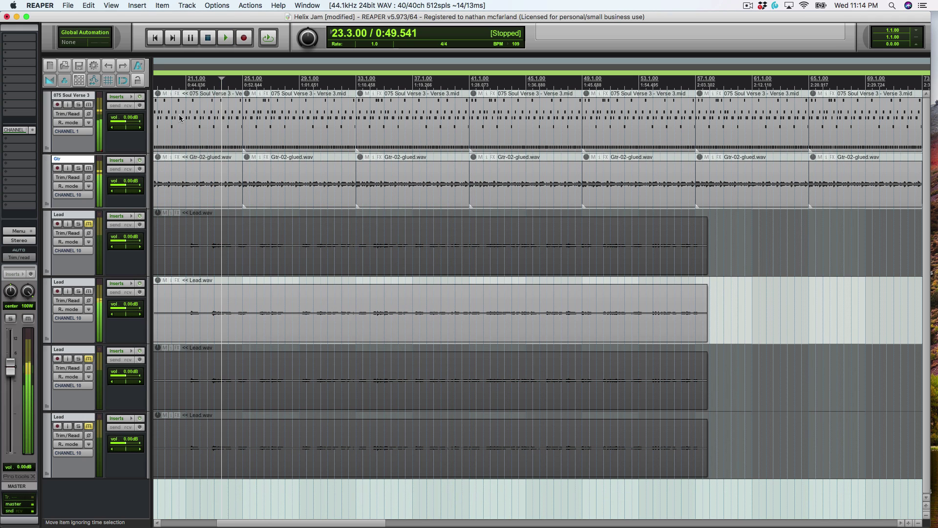
left_click(184, 82)
key("space")
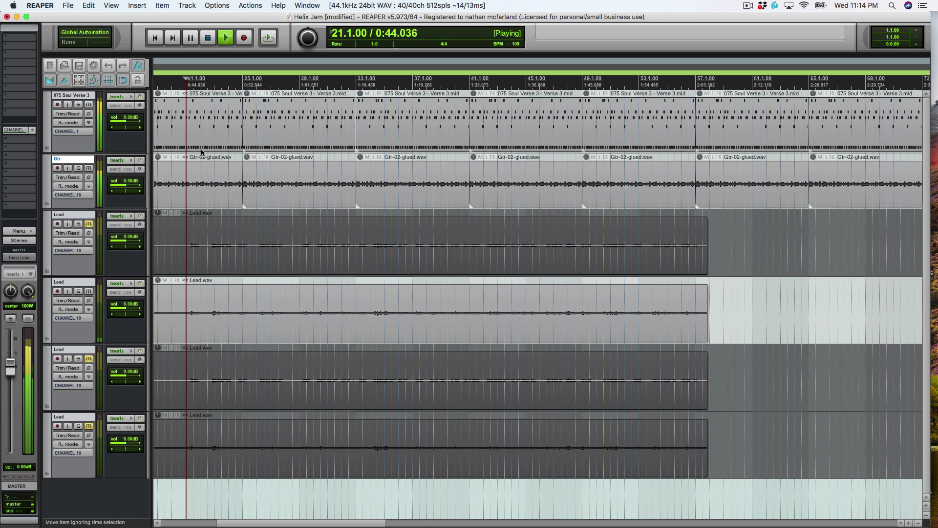
Step: Pan the second Lead track slightly right and the Gtr track slightly left, keep the first Lead centred, and stop playback
left_click_drag(126, 313, 131, 314)
left_click_drag(126, 246, 118, 247)
double_click(119, 247)
left_click_drag(126, 191, 122, 191)
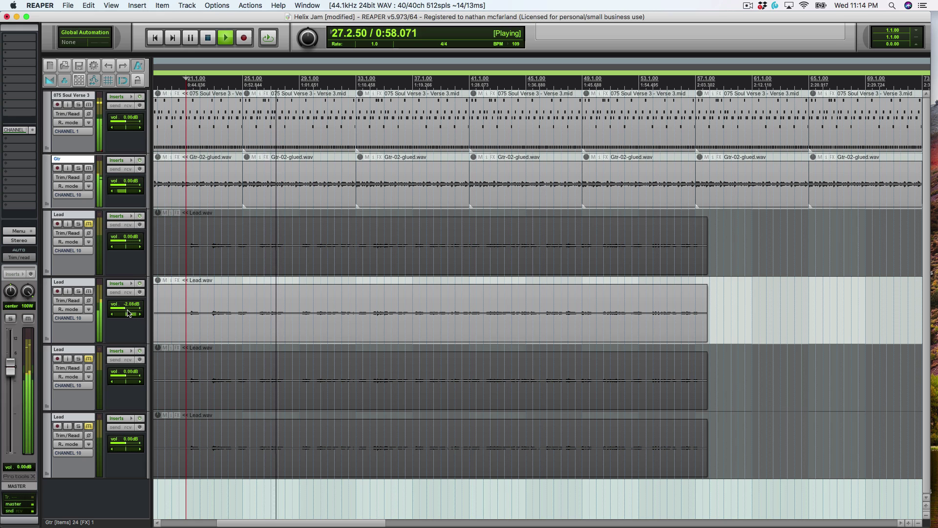
left_click_drag(127, 312, 133, 312)
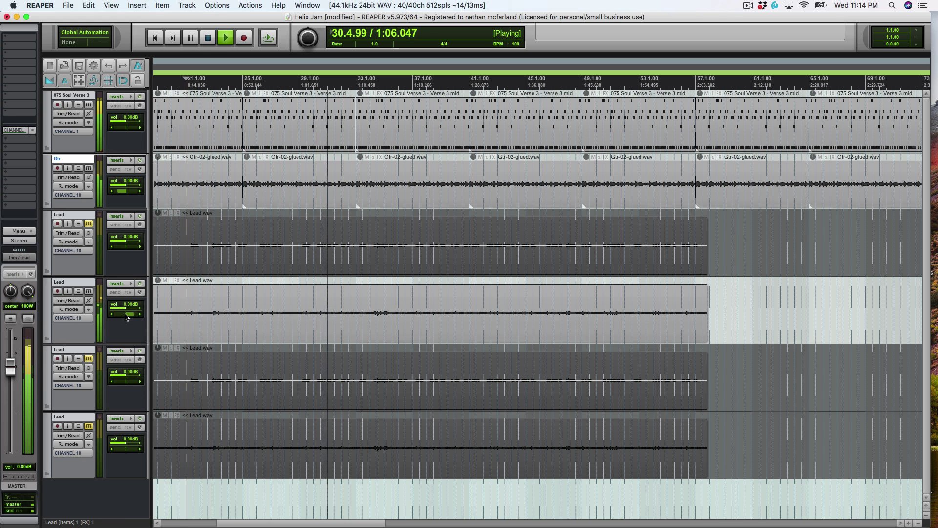
key("space")
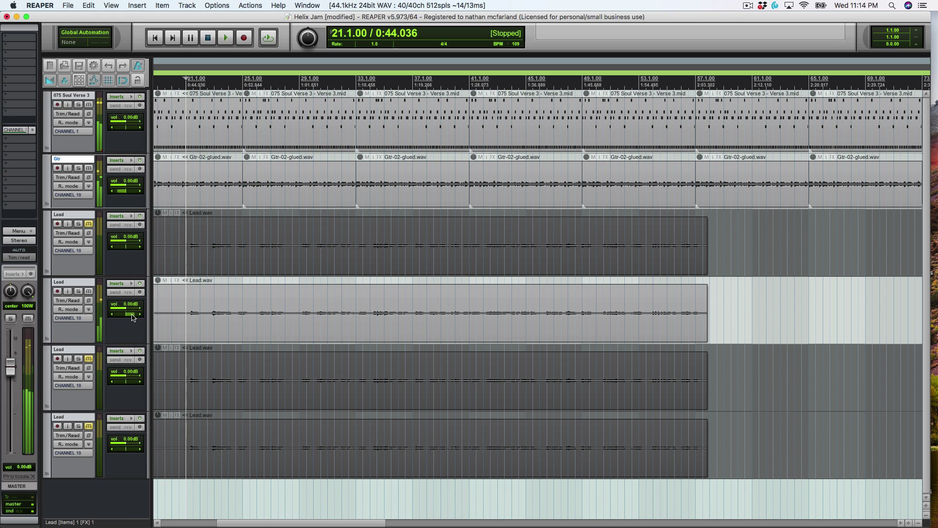
Step: Reopen Helix Native on the second Lead track, switch its amp to Mandarin 80, and set Drive to 10.0 during playback
left_click(122, 285)
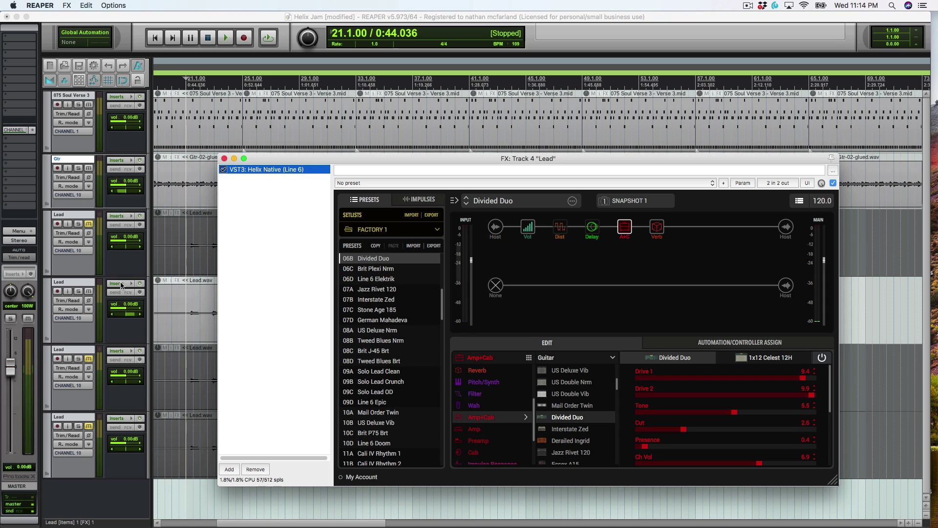
scroll(560, 395, "down", 5)
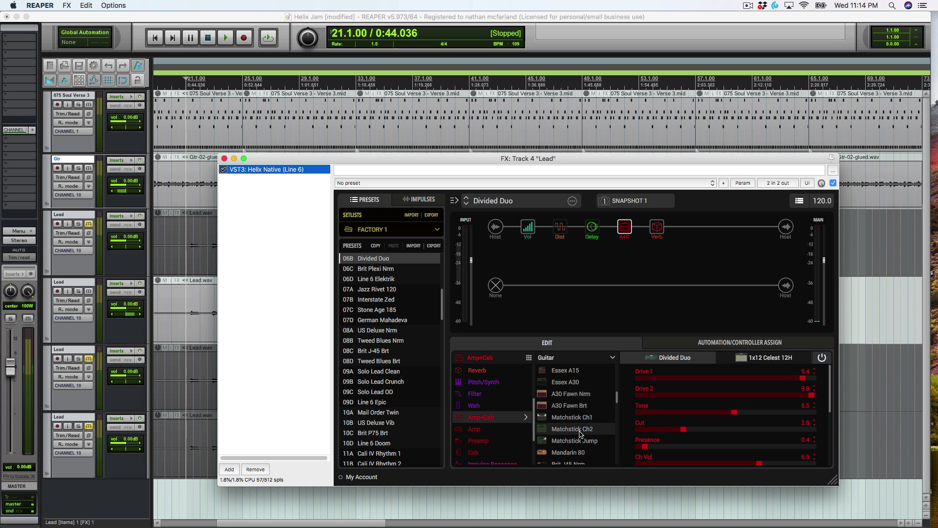
scroll(581, 433, "down", 3)
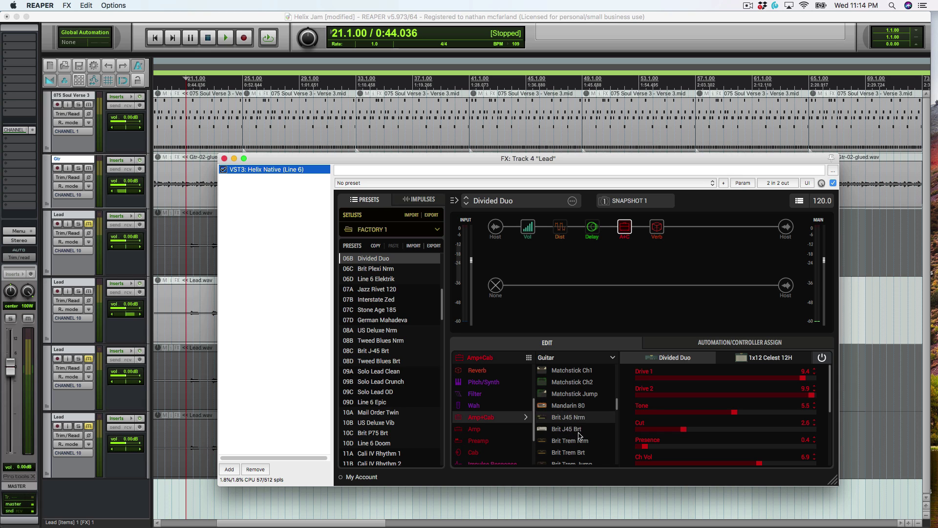
left_click(568, 405)
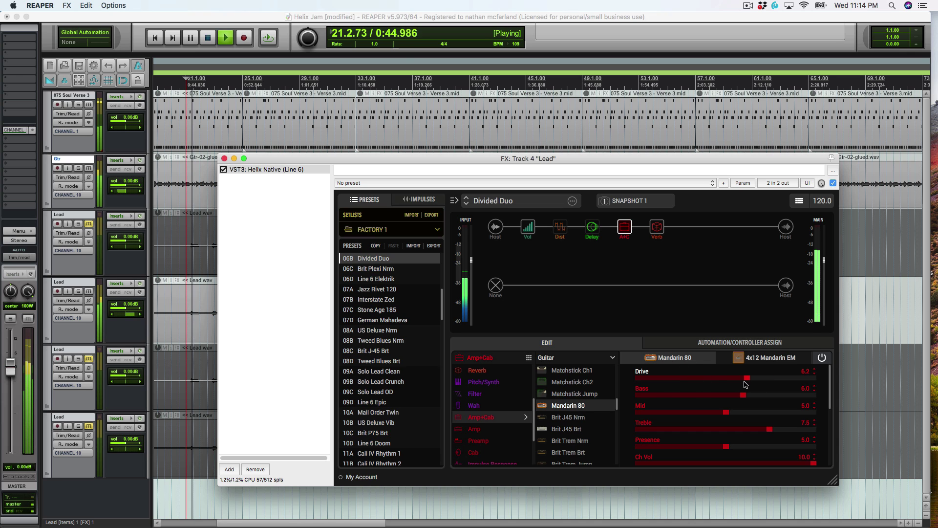
scroll(749, 381, "up", 10)
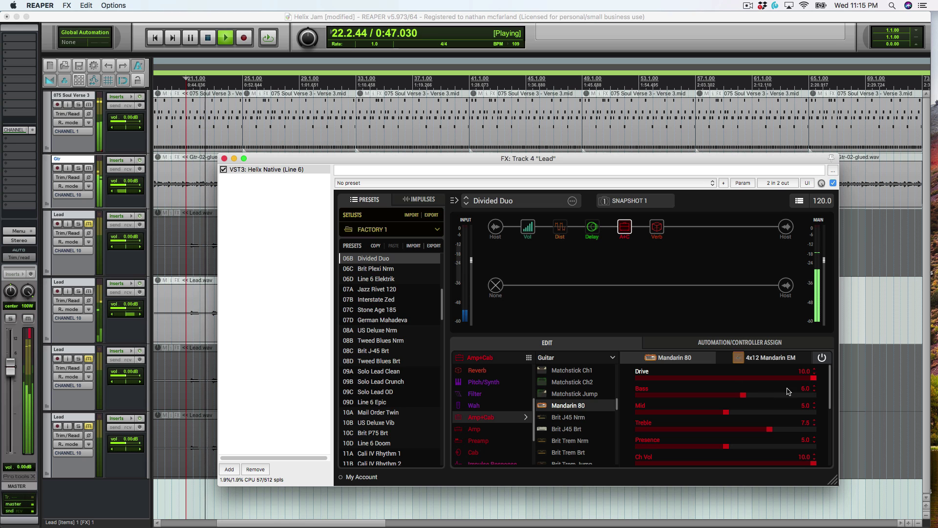
scroll(820, 399, "down", 3)
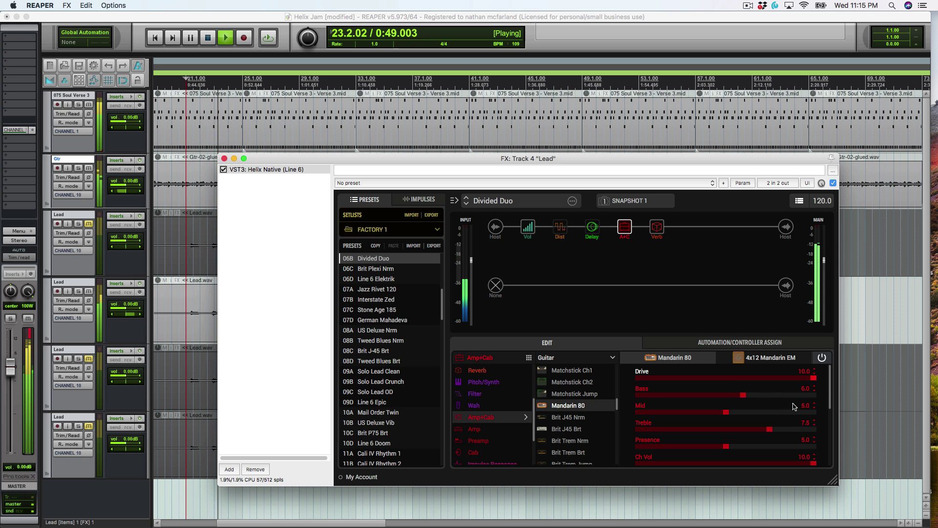
scroll(819, 400, "down", 1)
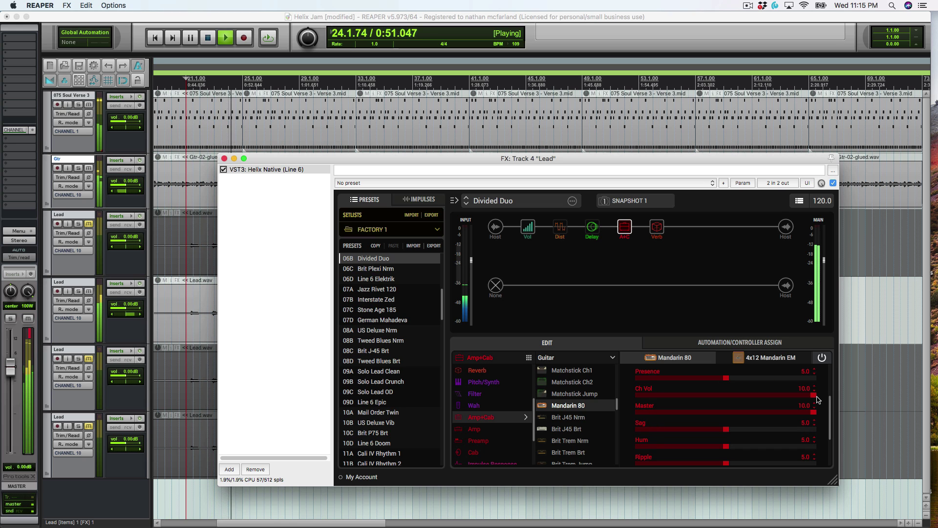
left_click(723, 429)
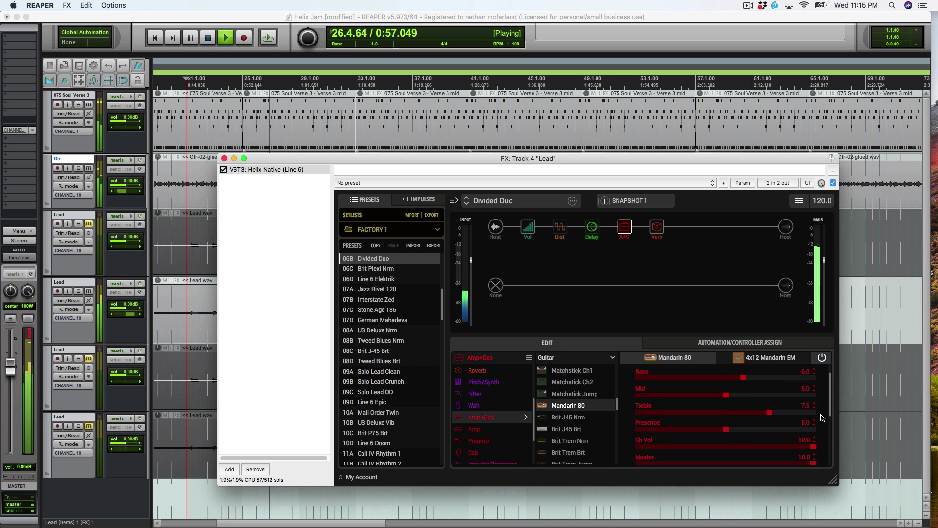
Step: Set the 4x12 Mandarin EM cab's Mic to 421 Dynamic and stop playback
left_click(755, 358)
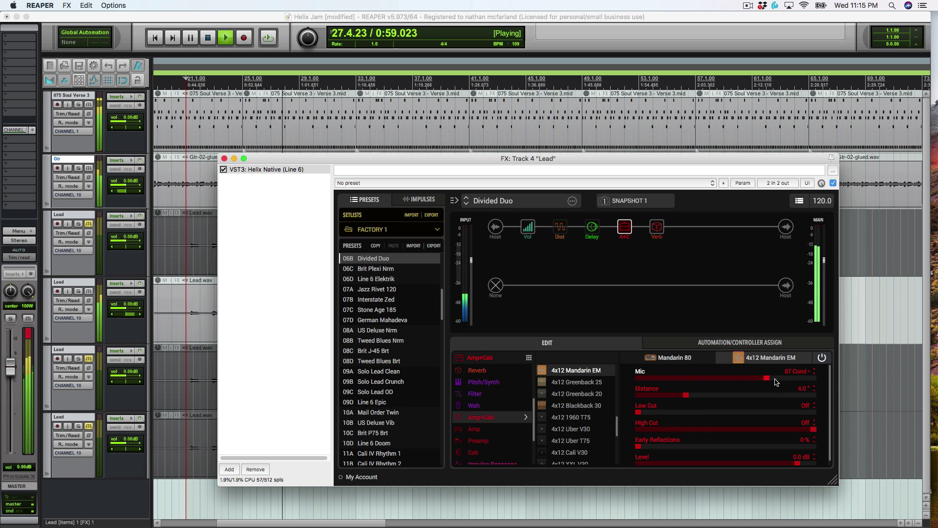
left_click_drag(740, 376, 661, 379)
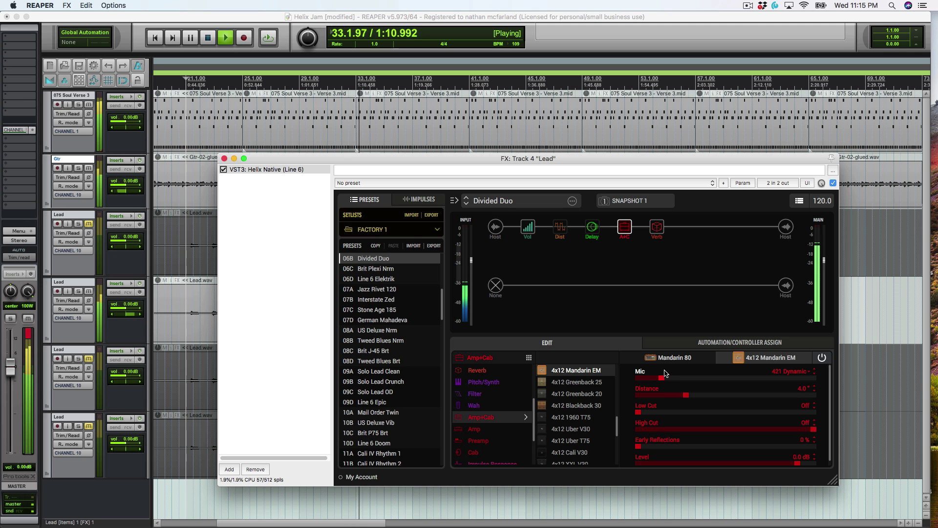
key("space")
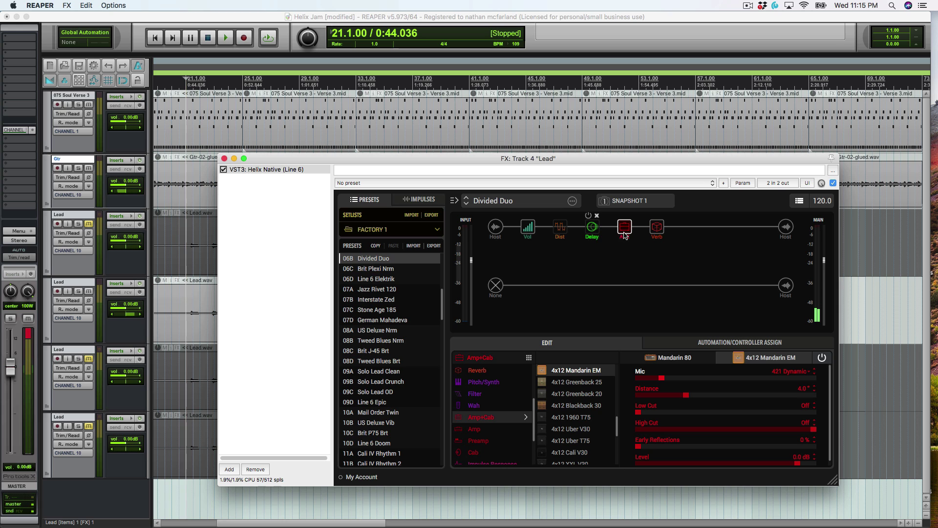
Step: Move the Verb block further down the signal chain, place the Delay block directly after the Amp+Cab, and start playback
left_click_drag(657, 227, 721, 226)
left_click_drag(594, 237, 658, 232)
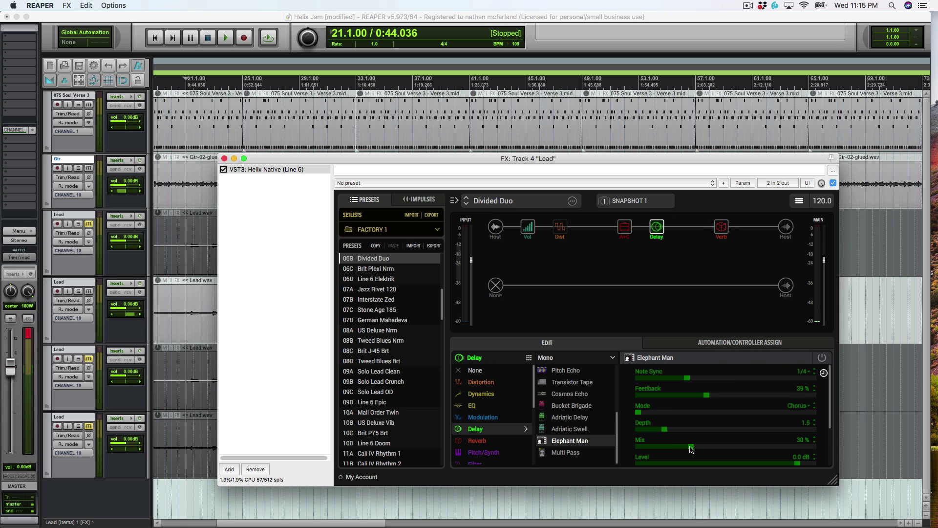
key("space")
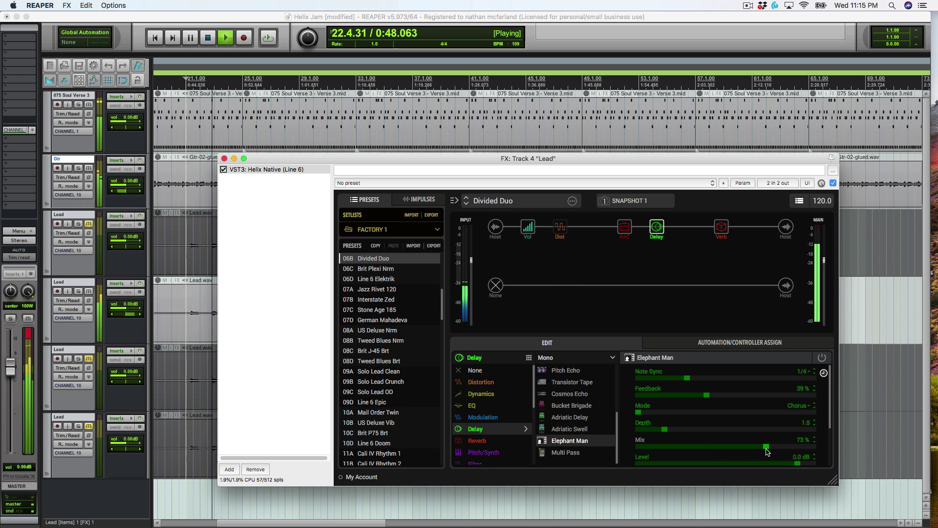
Step: Set the Elephant Man delay's Mix to 69 % and Depth to 3.9, and turn Trails on
left_click_drag(723, 446, 759, 450)
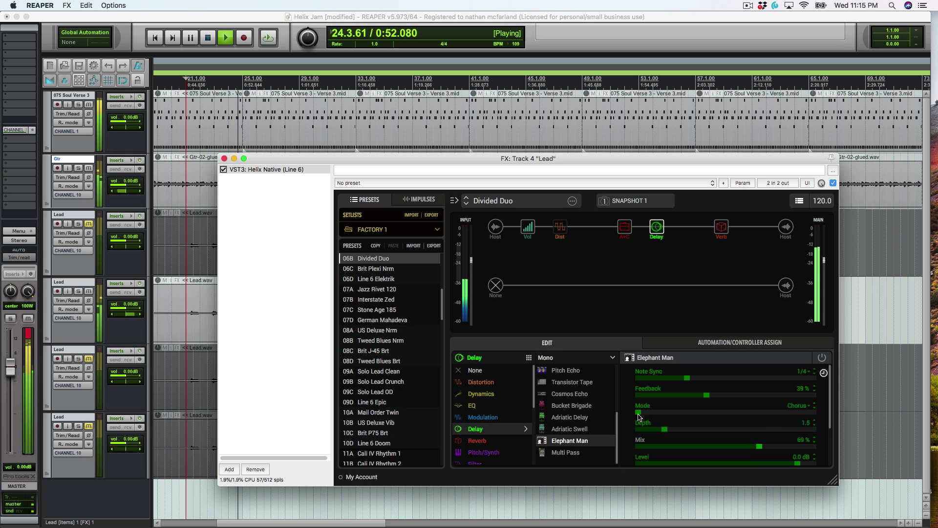
left_click_drag(666, 429, 707, 441)
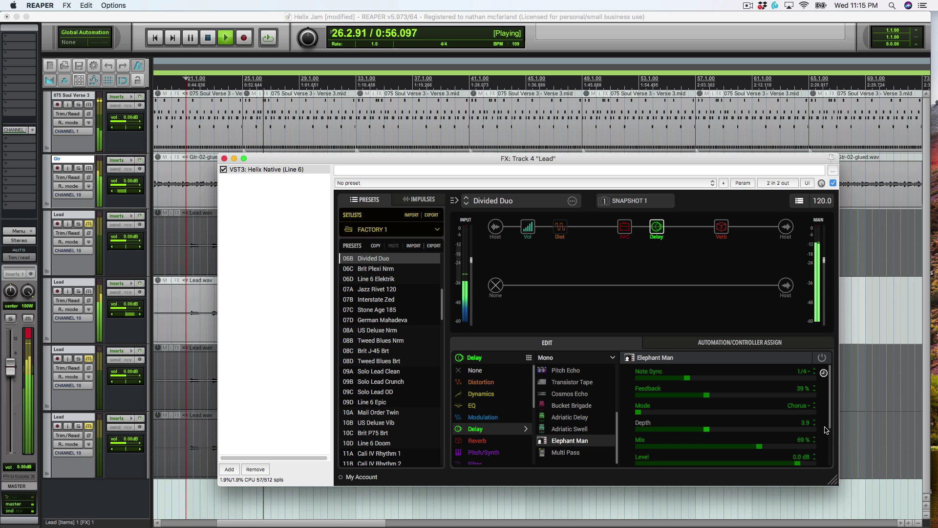
scroll(825, 430, "down", 3)
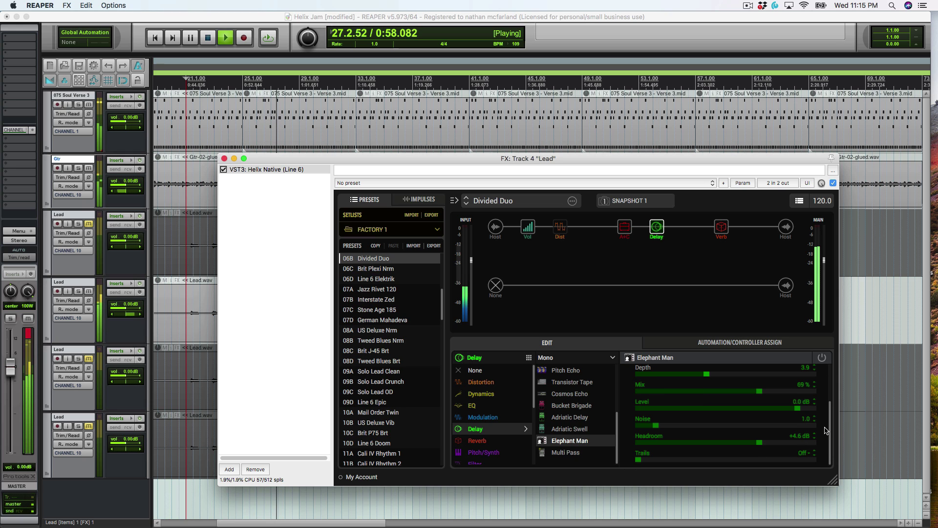
left_click(809, 453)
left_click(803, 476)
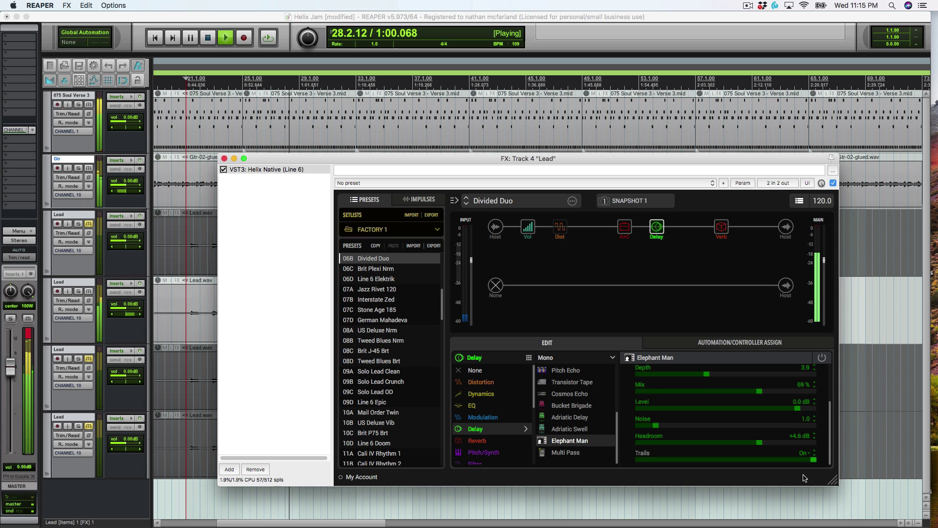
scroll(729, 439, "up", 3)
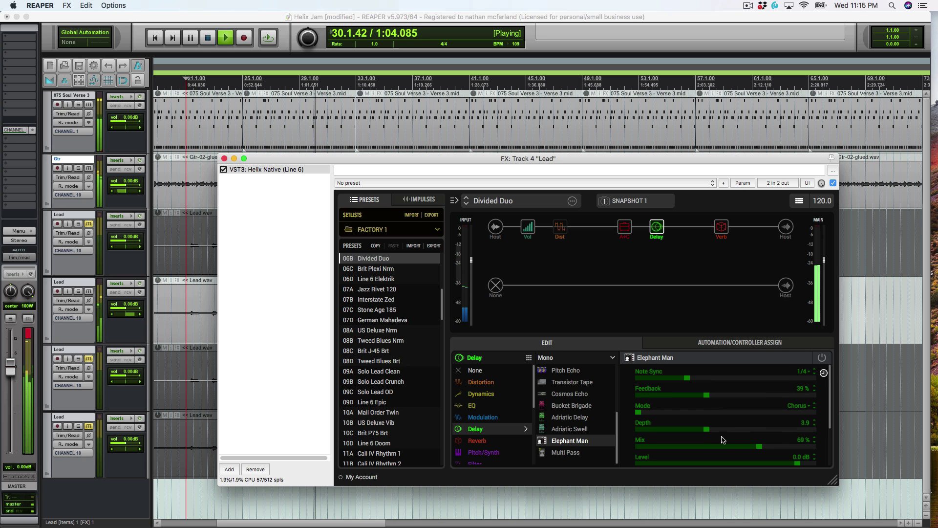
Step: Enable the Delay block and set its Mix to 30 % and Depth to 0.8
left_click_drag(759, 446, 811, 446)
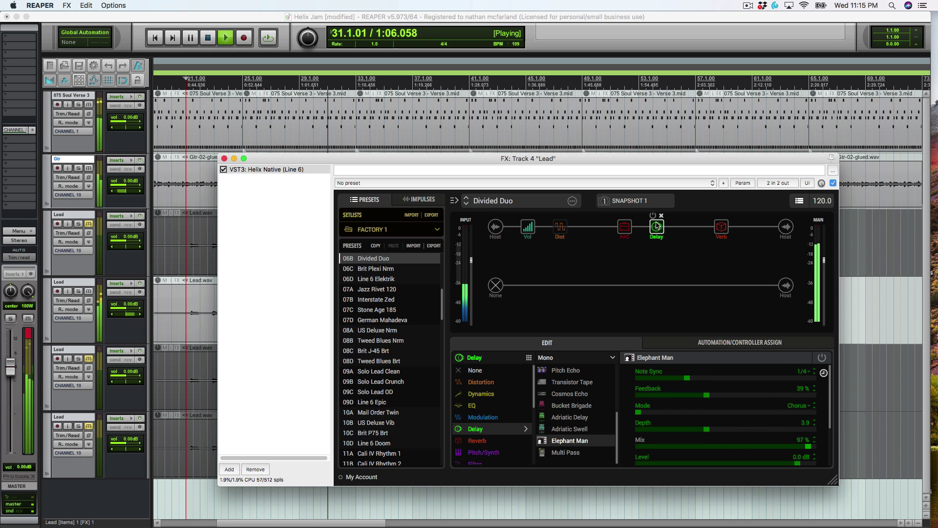
mouse_move(655, 219)
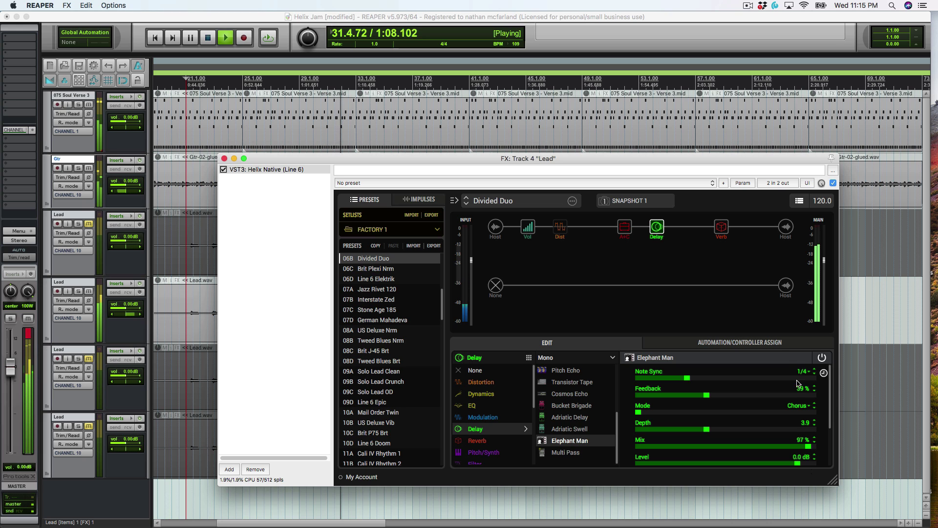
left_click_drag(806, 446, 692, 452)
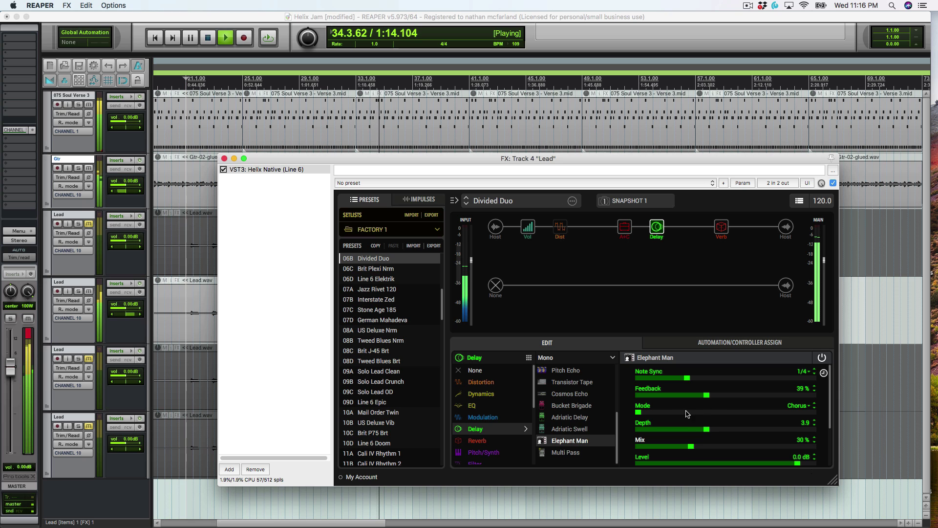
left_click_drag(706, 429, 652, 429)
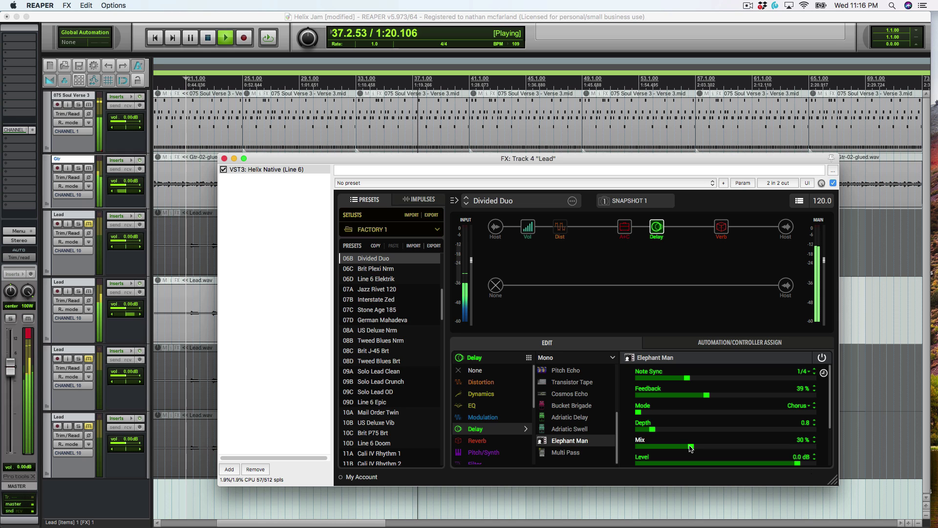
Step: Stop playback and close the second Lead track's Helix Native window
mouse_move(719, 219)
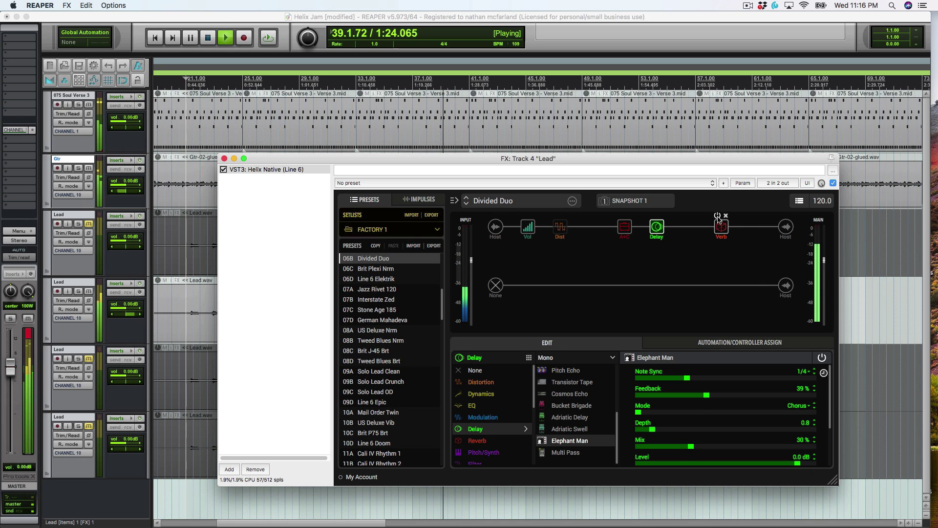
key("space")
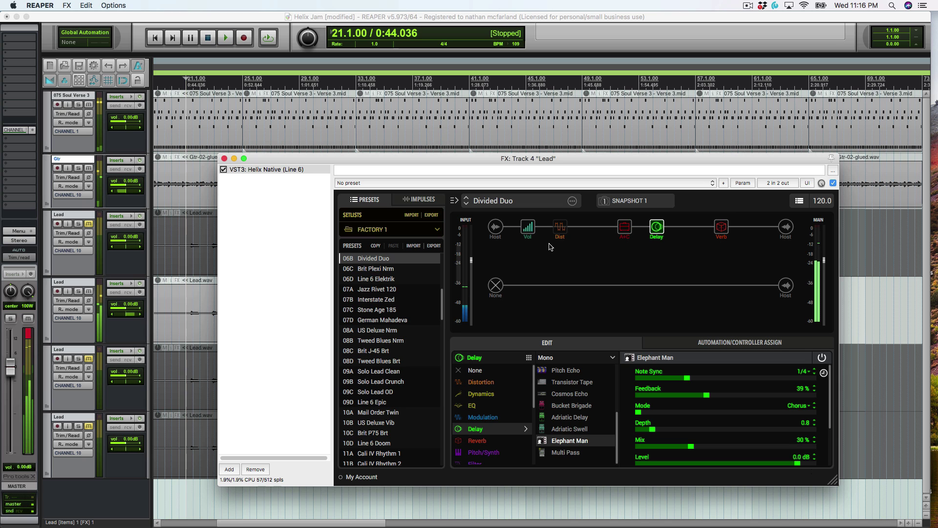
left_click(225, 160)
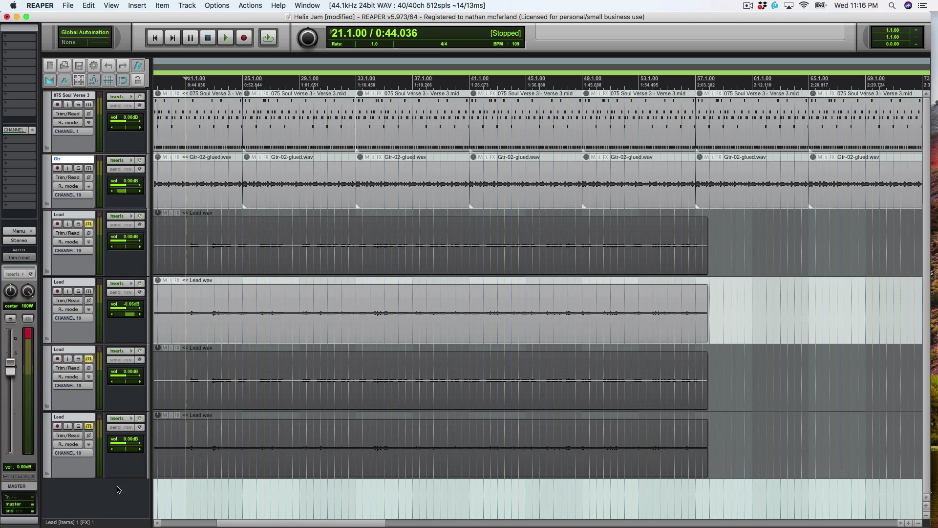
Step: Create a new track named "reverb" below the Lead tracks and add Helix Native to it
double_click(85, 489)
type("reverb")
left_click(140, 485)
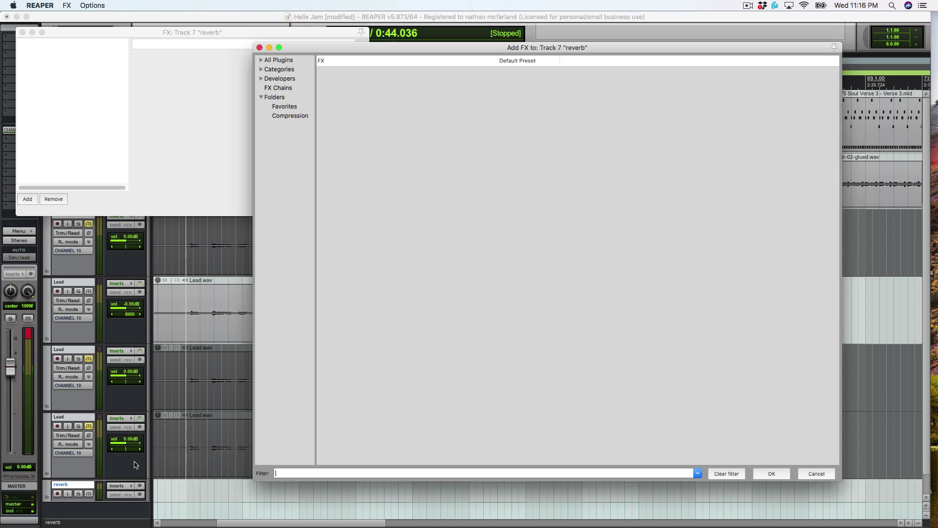
left_click(781, 460)
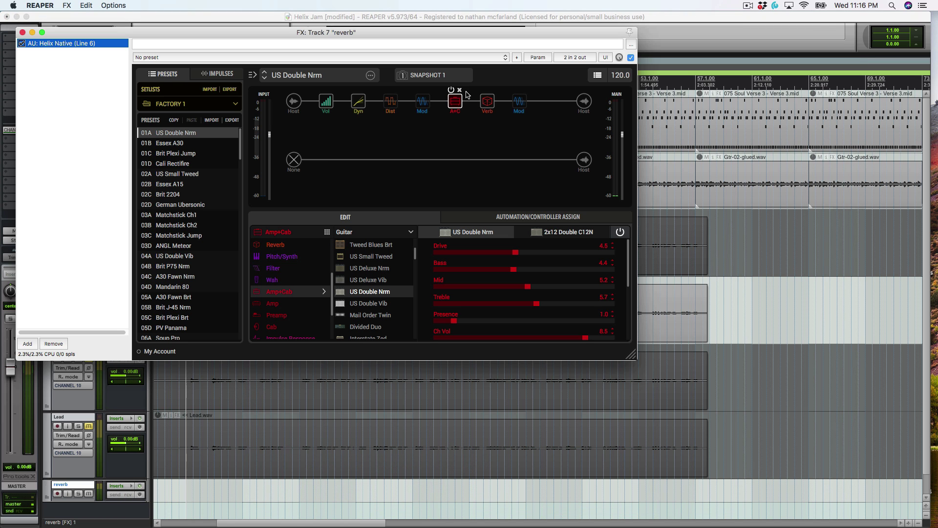
Step: Remove every block except Verb from the US Double Nrm preset and set the Double Tank reverb's Mix to 100 %
left_click(459, 90)
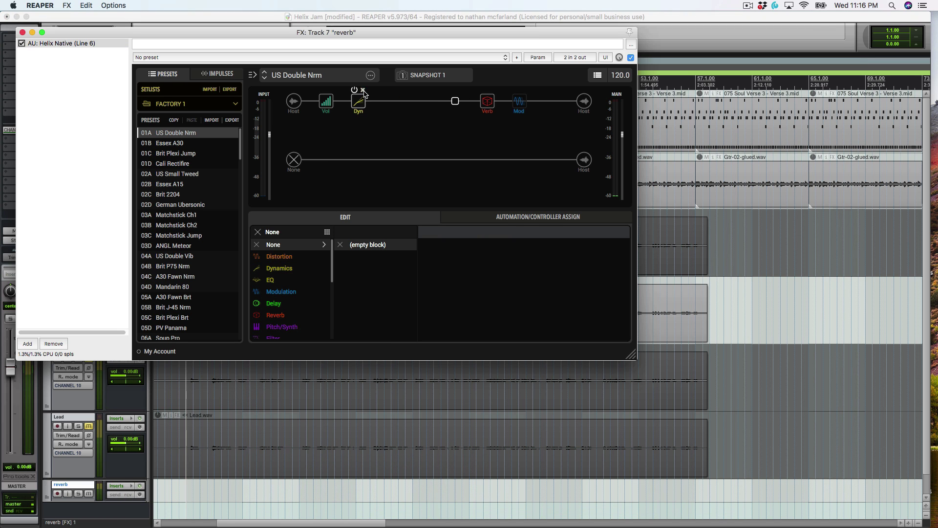
mouse_move(527, 95)
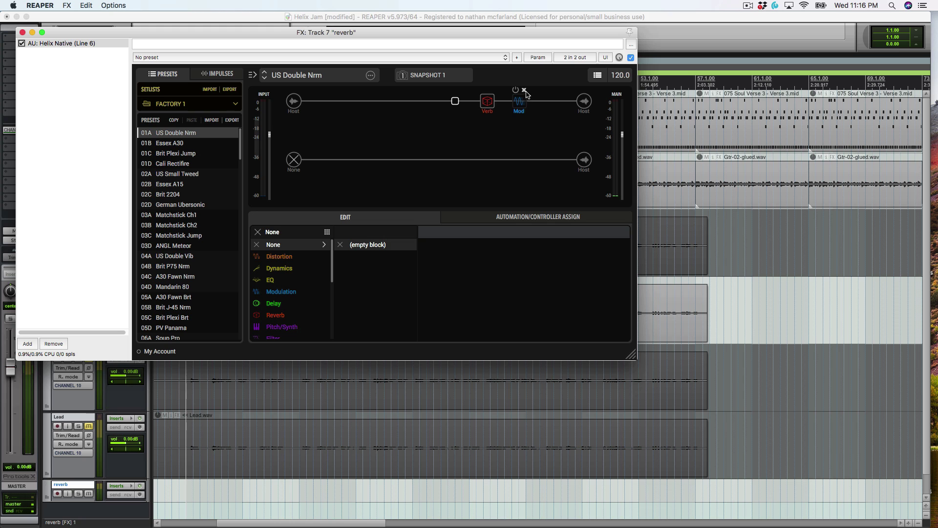
left_click(489, 102)
scroll(362, 274, "up", 5)
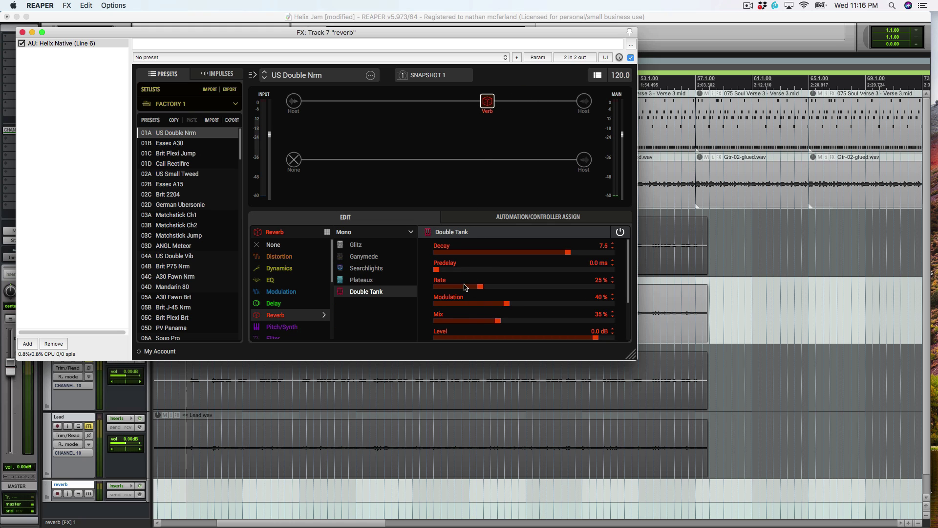
left_click_drag(510, 323, 615, 334)
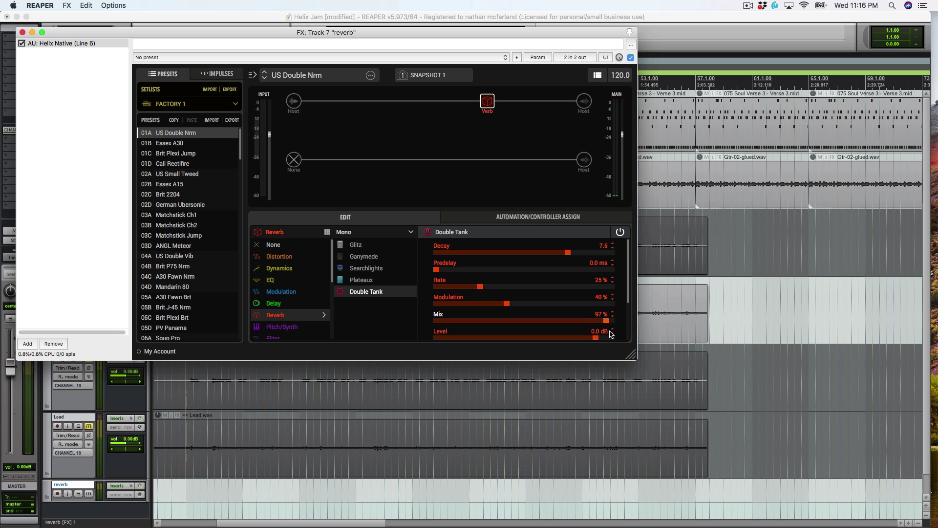
Step: Place the edit cursor at bar 25 and close the reverb track's Helix Native window
left_click_drag(322, 32, 544, 57)
left_click(218, 80)
left_click(243, 57)
left_click(242, 61)
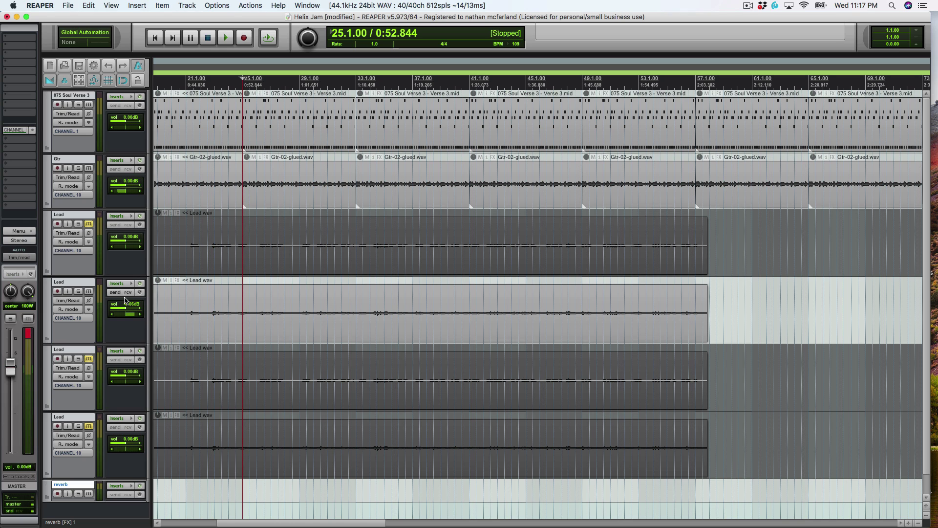
Step: Send the second Lead track to the reverb track, set the send level to -28.97 dB during playback, and stop playback
left_click_drag(113, 364, 164, 475)
key("space")
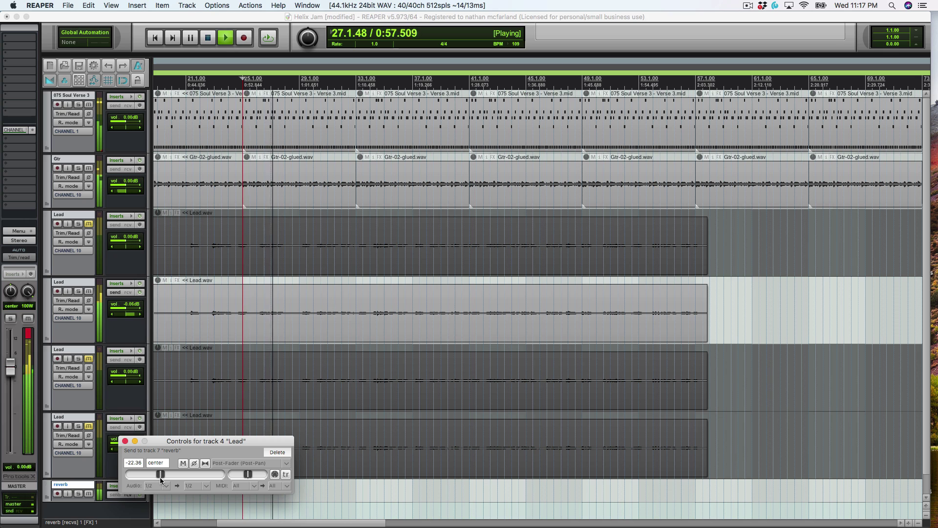
left_click_drag(161, 480, 155, 481)
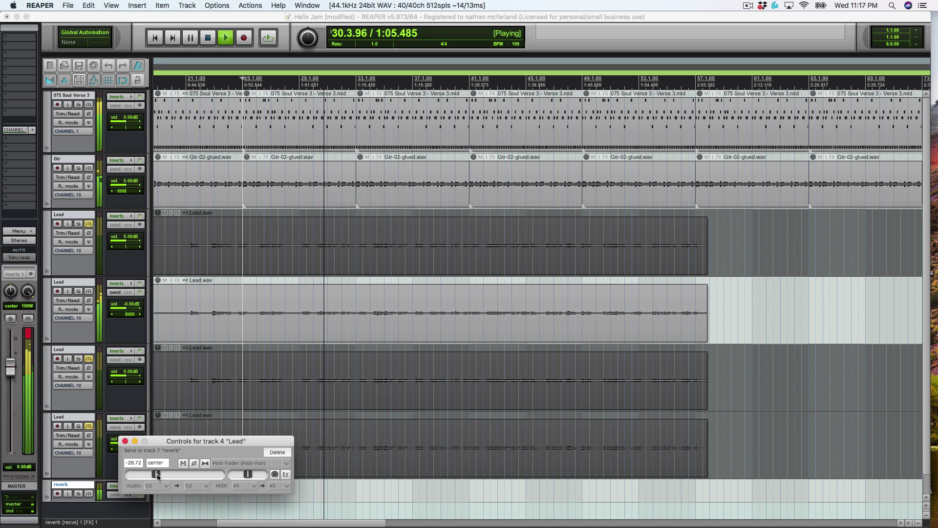
mouse_move(156, 475)
left_mouse_down()
mouse_move(189, 478)
mouse_move(153, 480)
left_mouse_up()
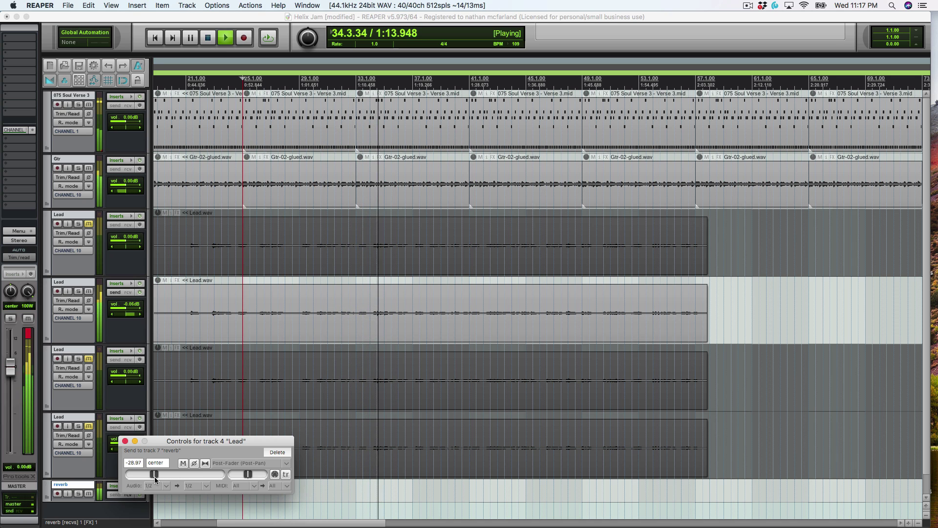
left_click(125, 440)
key("space")
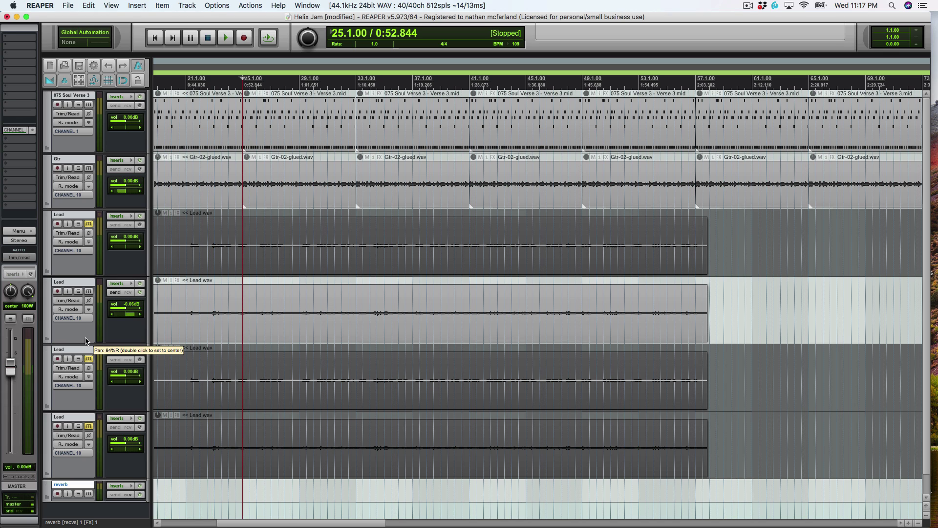
Step: Add a Legacy Octo reverb block before the Double Tank on the reverb track and set its Mix to 79 %
left_click(116, 485)
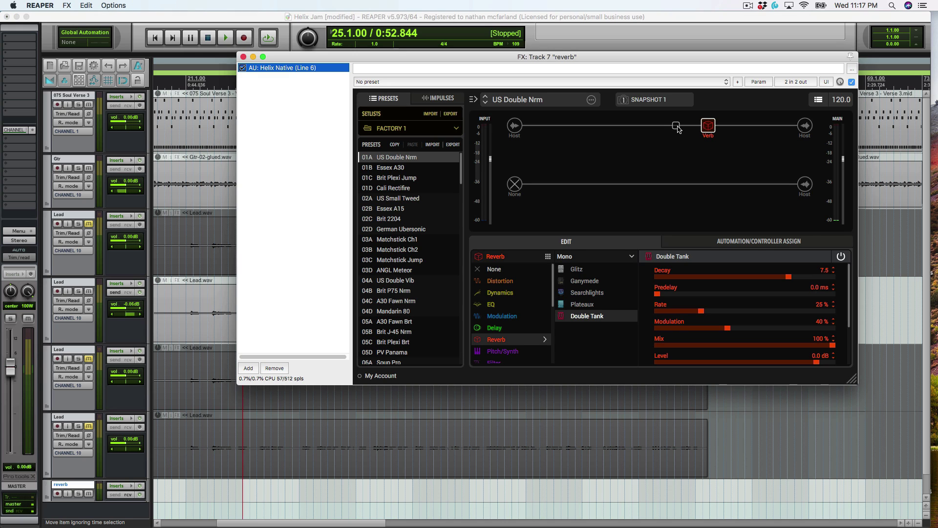
left_click(677, 125)
left_click(496, 339)
left_click(593, 293)
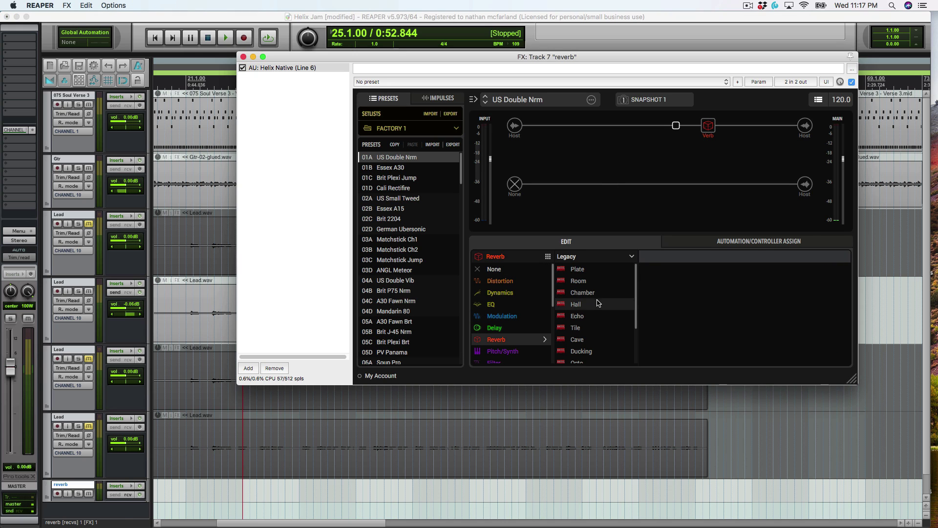
scroll(600, 315, "down", 2)
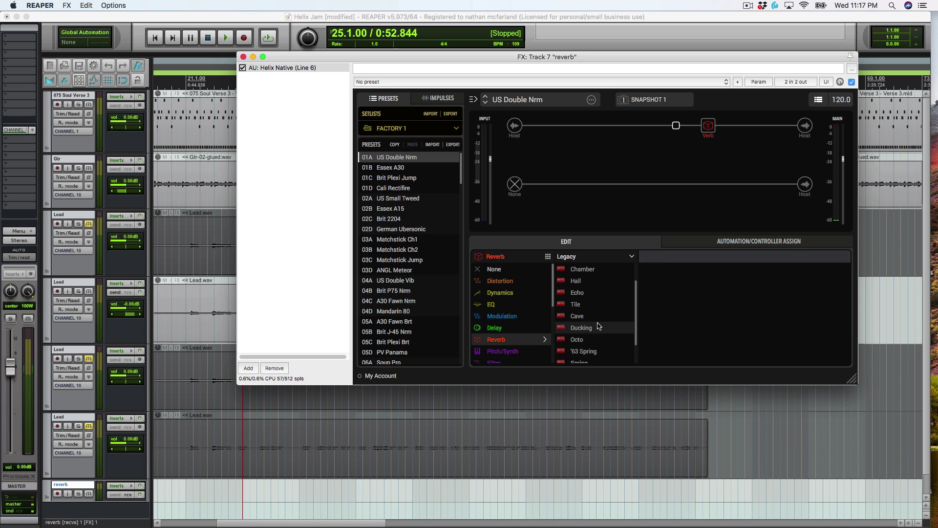
left_click(590, 340)
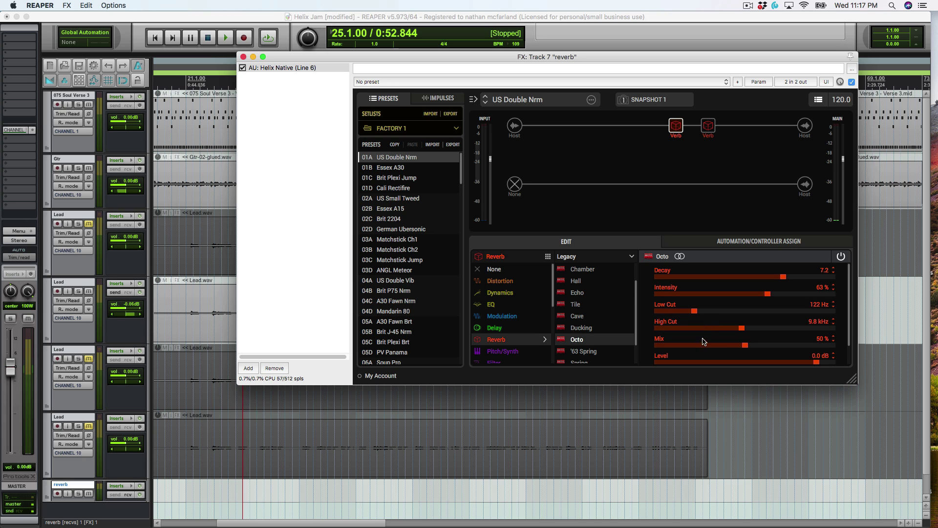
Step: Add a Legacy Ping Pong delay block ahead of both Verb blocks and set its Mix to 77 %
left_click(505, 329)
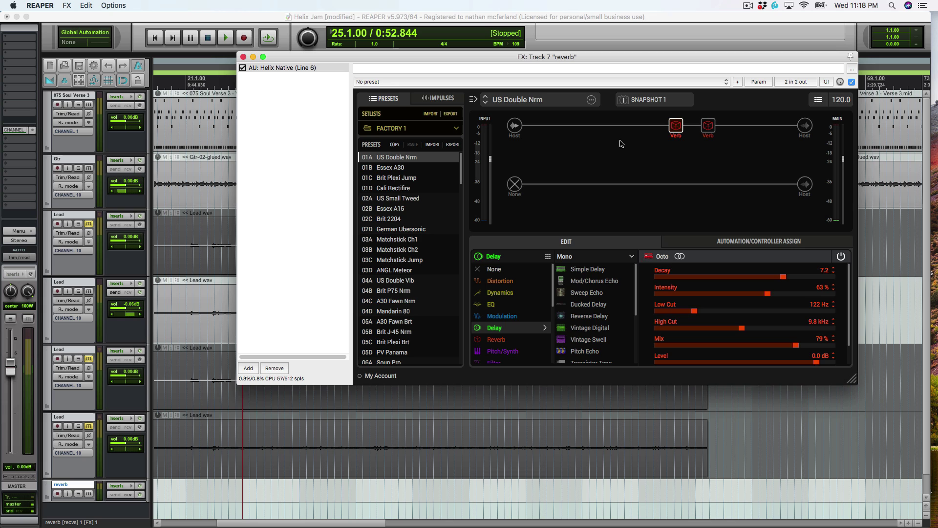
left_click(644, 126)
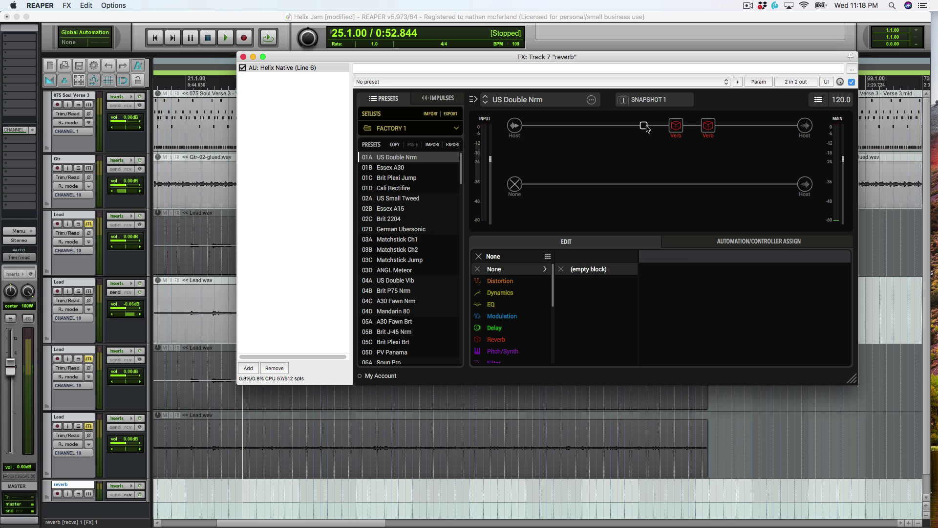
left_click(503, 327)
scroll(588, 298, "down", 7)
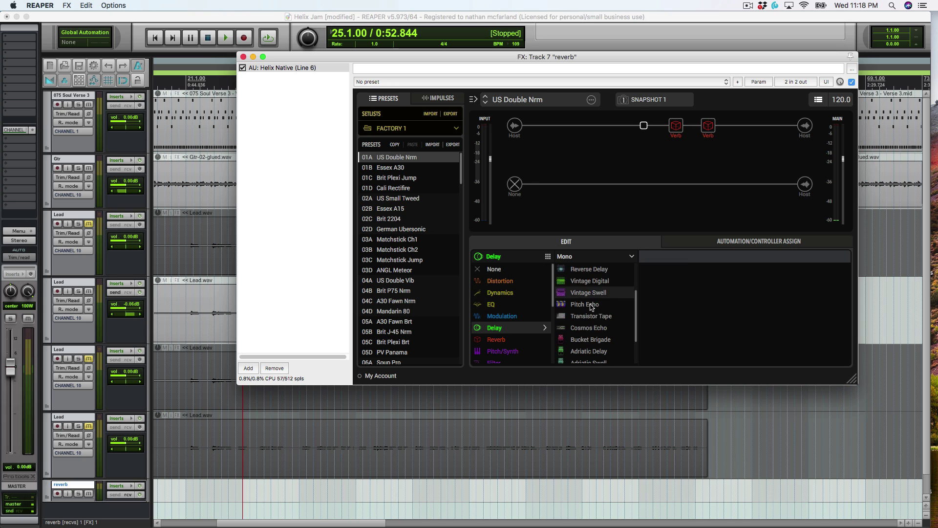
left_click(625, 259)
left_click(599, 293)
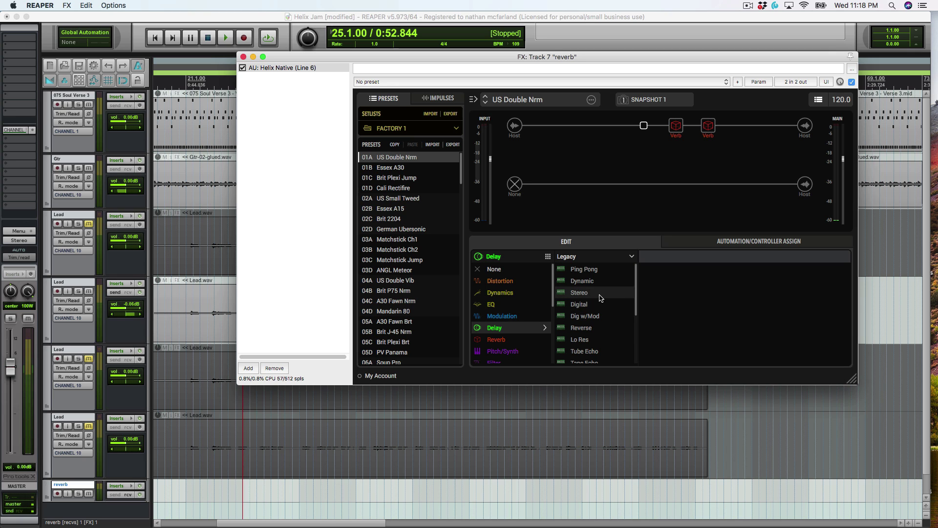
scroll(601, 298, "down", 3)
scroll(601, 298, "up", 3)
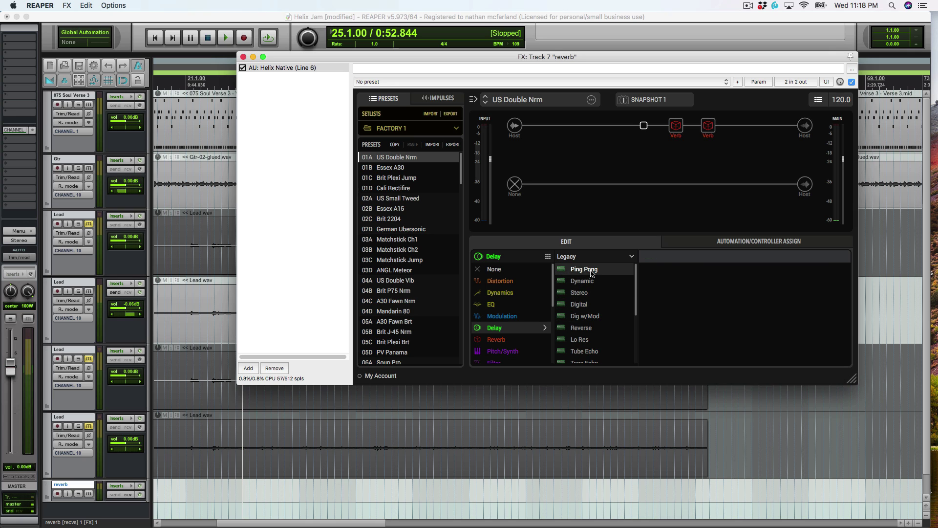
left_click(589, 269)
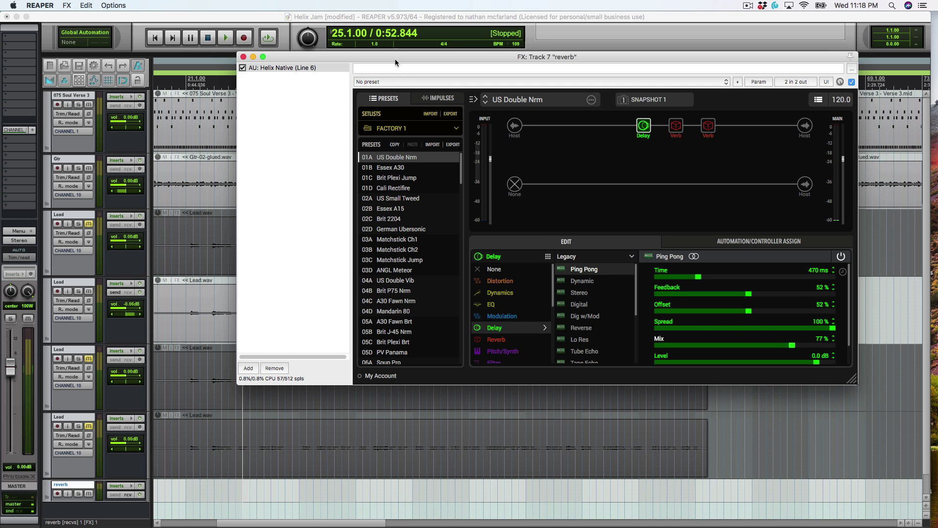
Step: Start playback and raise the reverb track's receive level from the Lead track to -16.00 dB
left_click_drag(395, 58, 399, 62)
key("space")
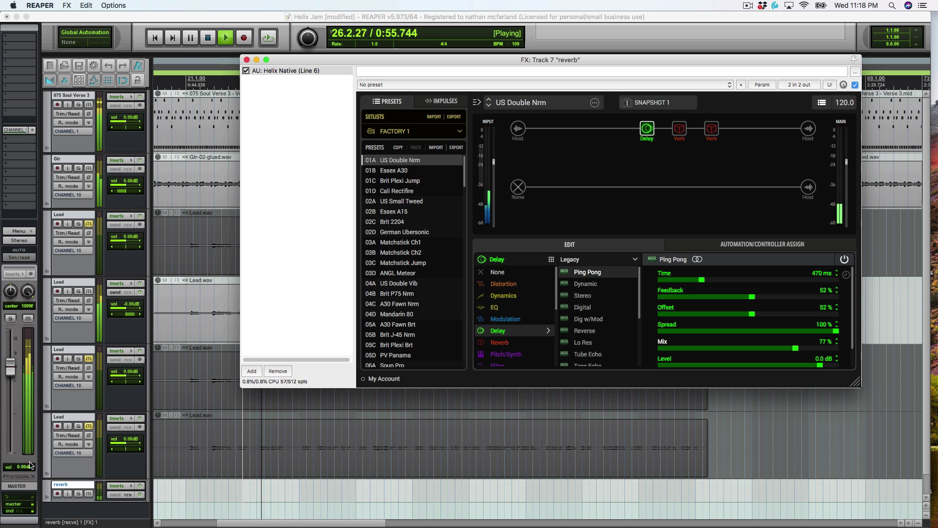
left_click(125, 495)
left_click(362, 499)
left_click_drag(367, 499, 373, 499)
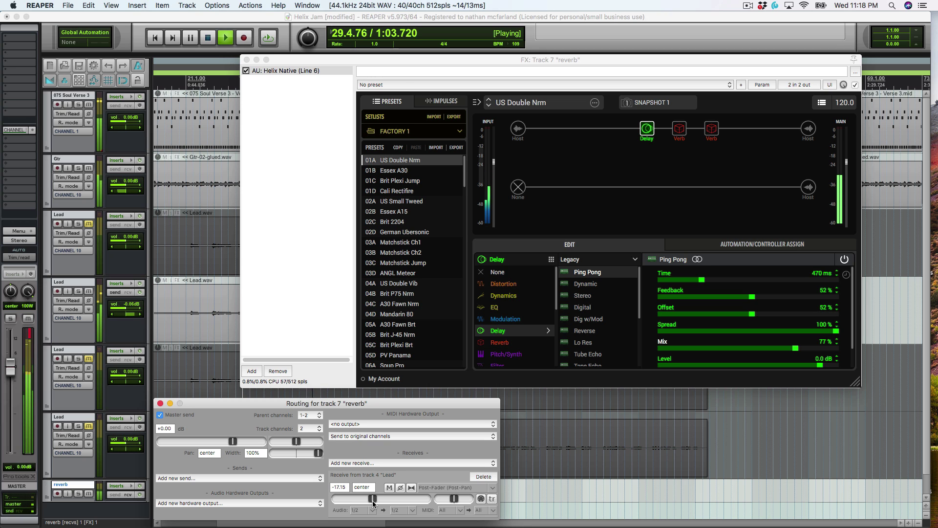
left_click_drag(373, 503, 374, 504)
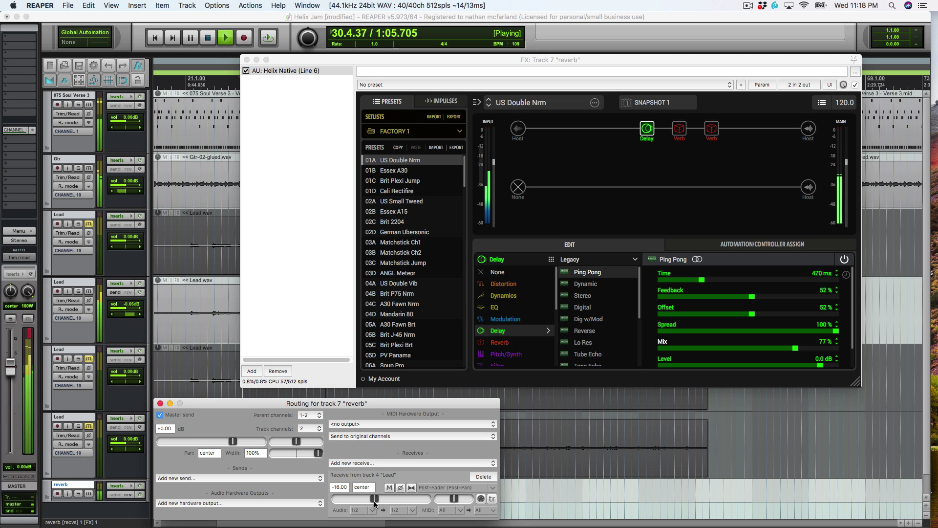
Step: Switch the Ping Pong delay's time to a 1/4 Note Sync and turn its Trails on
left_click(846, 275)
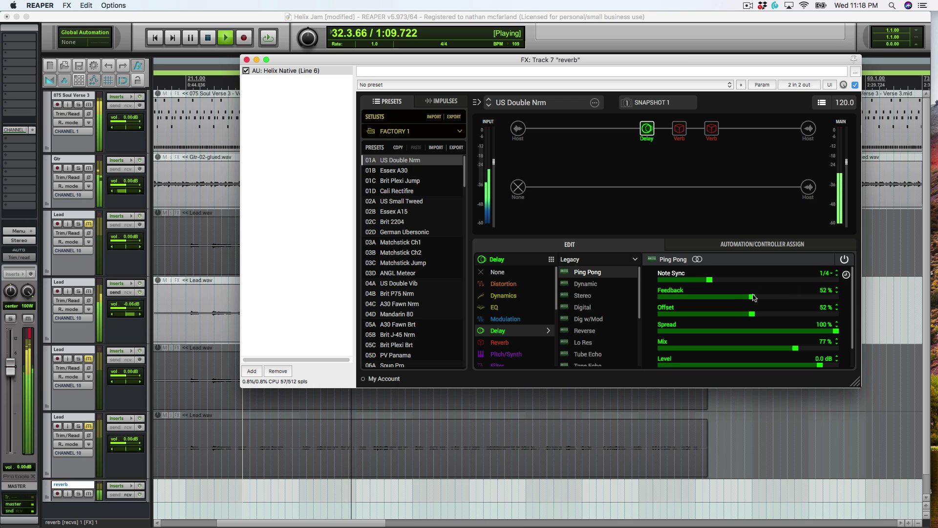
scroll(843, 334, "down", 1)
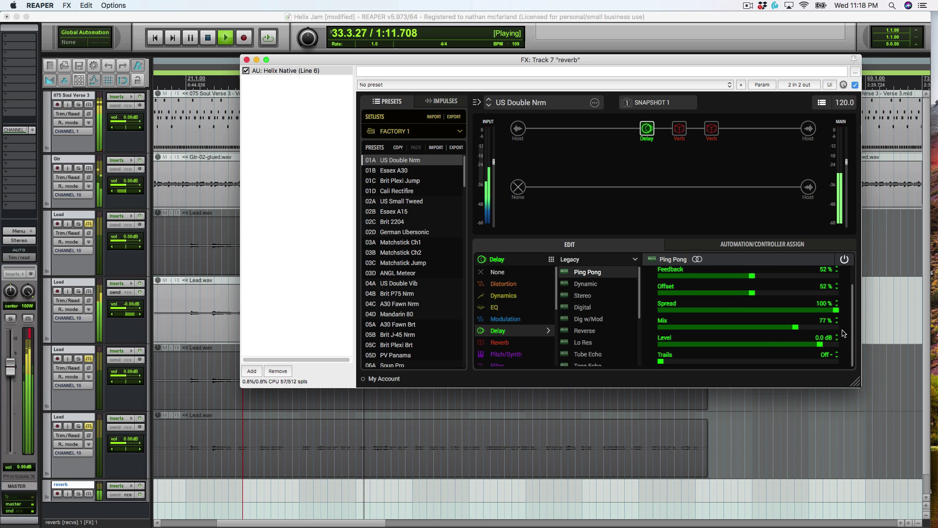
left_click(827, 354)
left_click(827, 370)
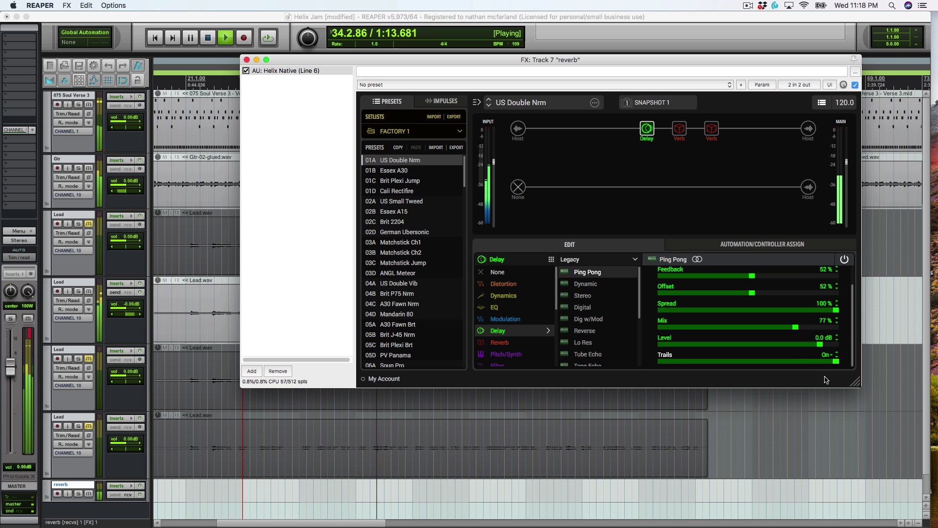
scroll(850, 336, "up", 1)
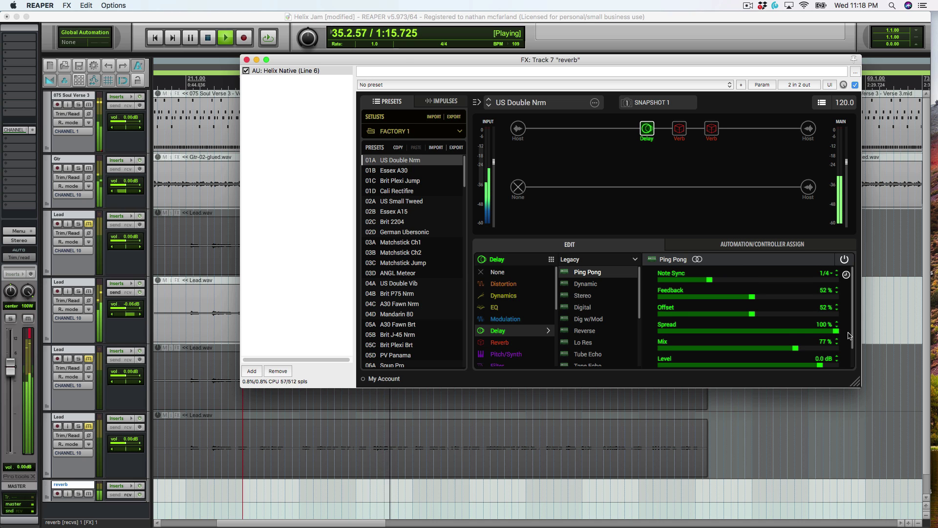
Step: Set the Octo reverb's Mix to 100 % and High Cut to 9.5 kHz, and turn its Trails on
left_click(678, 129)
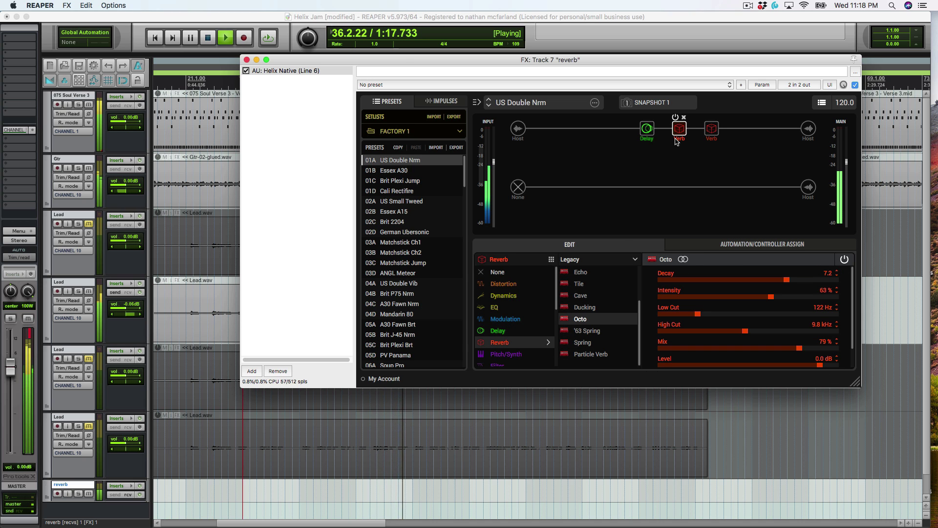
left_click_drag(807, 346, 809, 331)
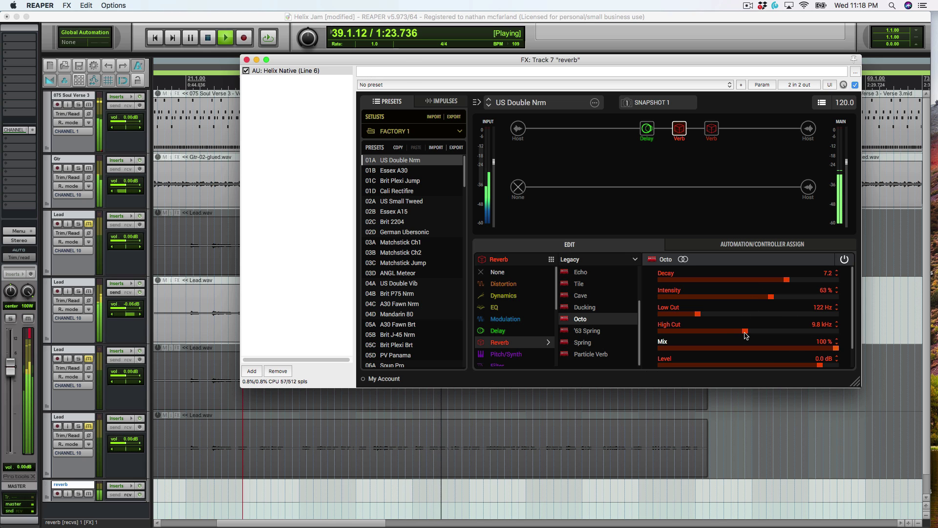
left_click_drag(747, 331, 743, 331)
scroll(848, 328, "down", 2)
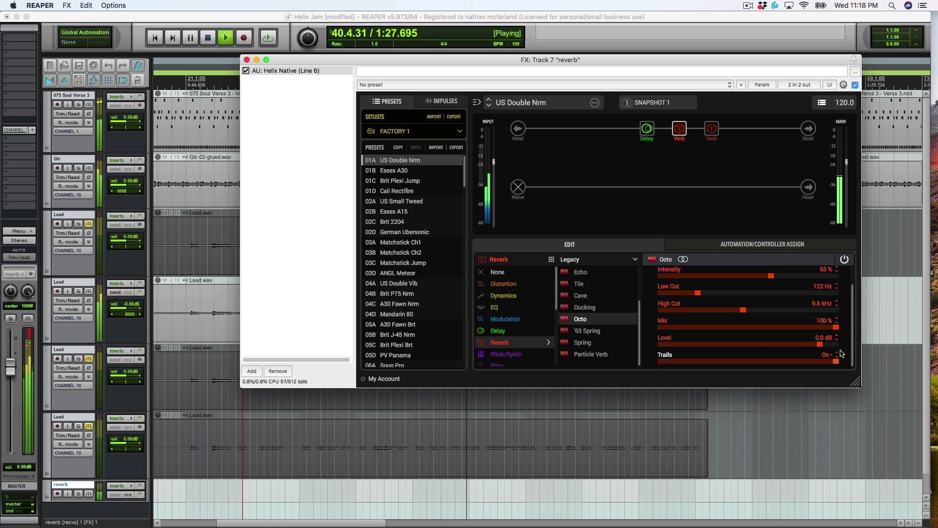
scroll(841, 350, "up", 2)
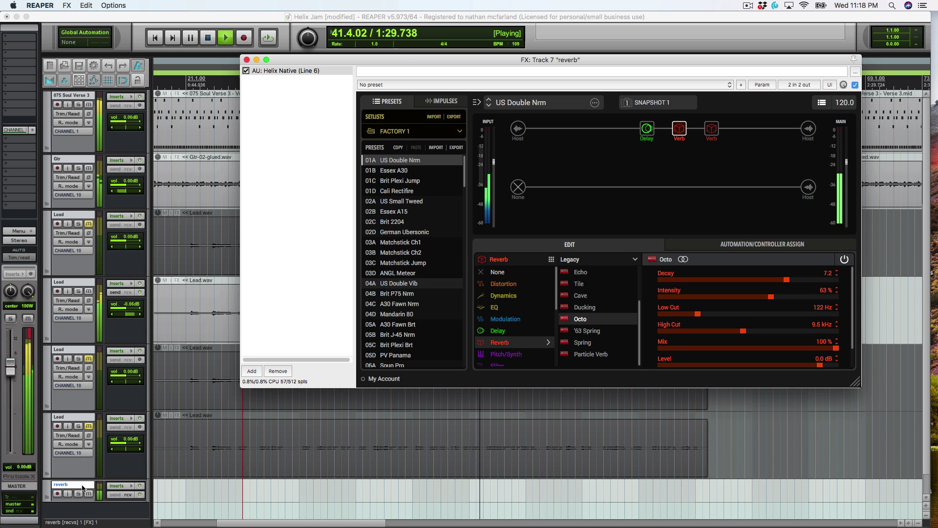
Step: Audition the reverb track in solo, unsolo it, stop playback and close its Helix Native window
left_click(130, 317)
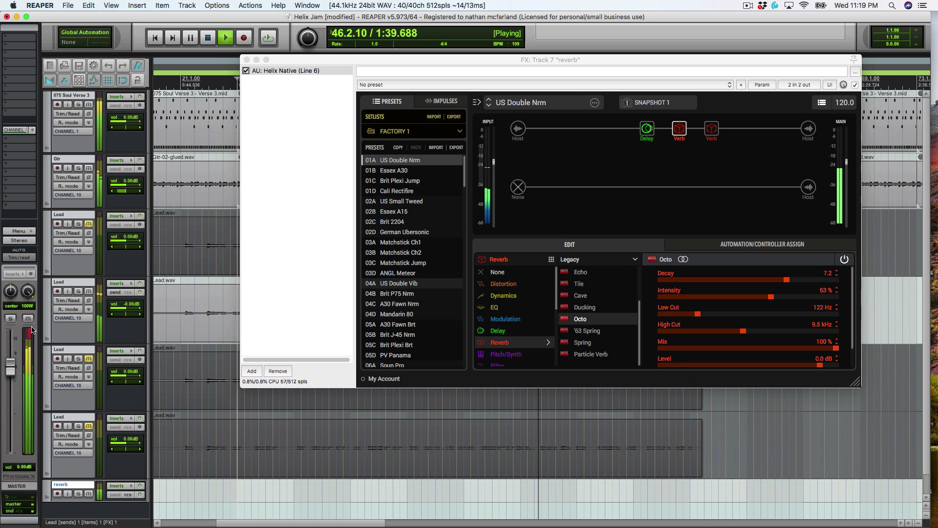
left_click(79, 494)
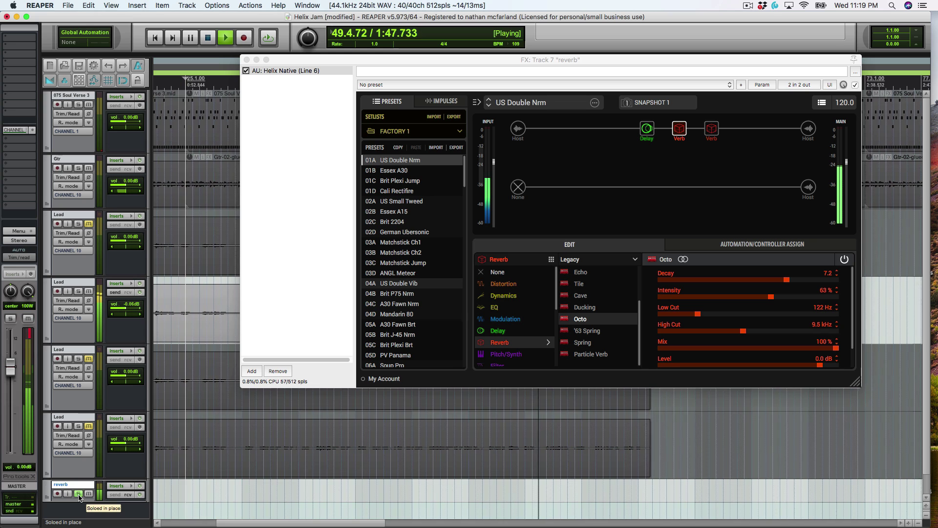
left_click(80, 495)
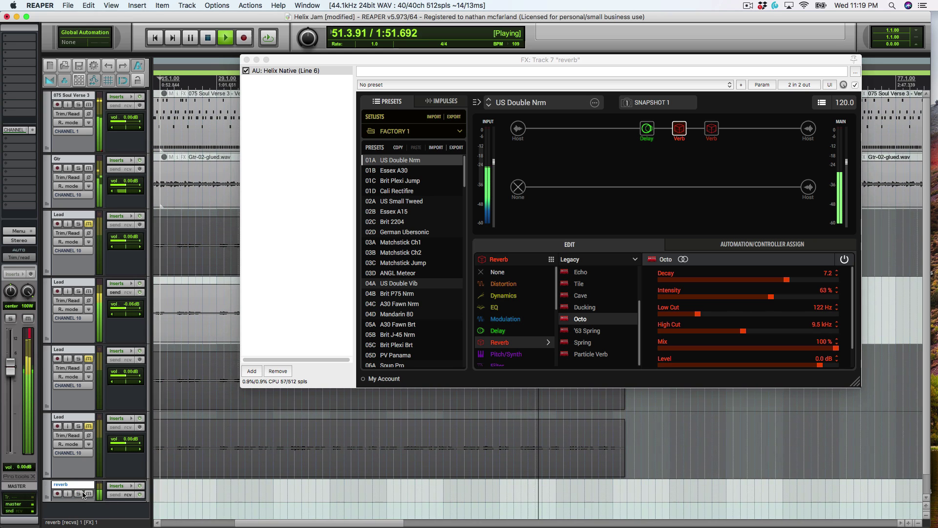
key("space")
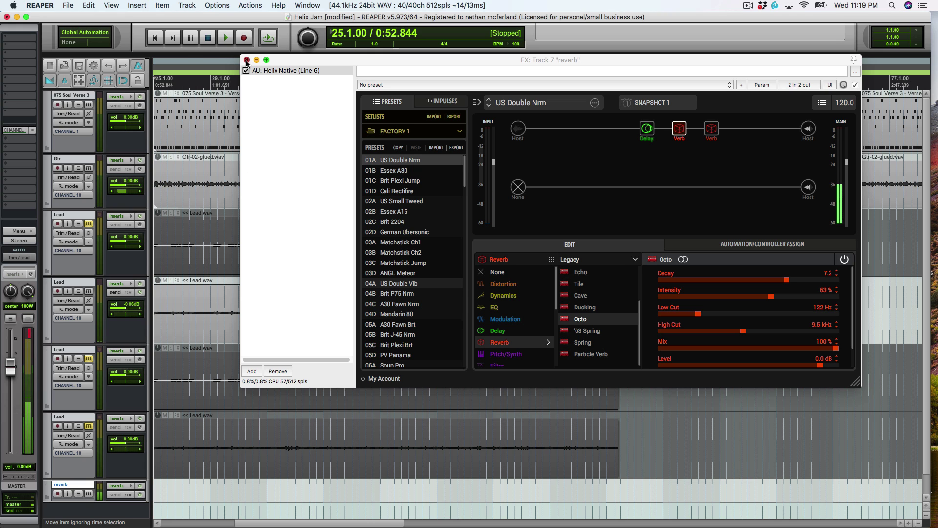
left_click(246, 61)
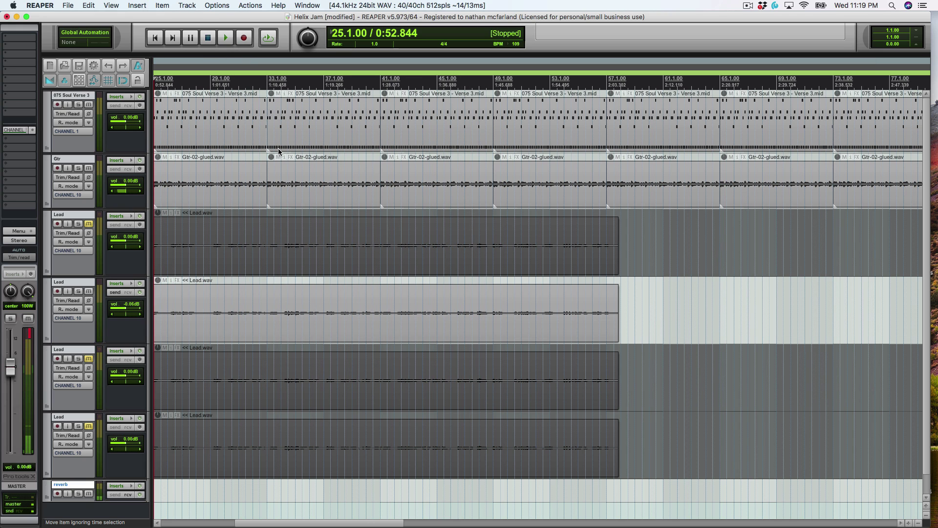